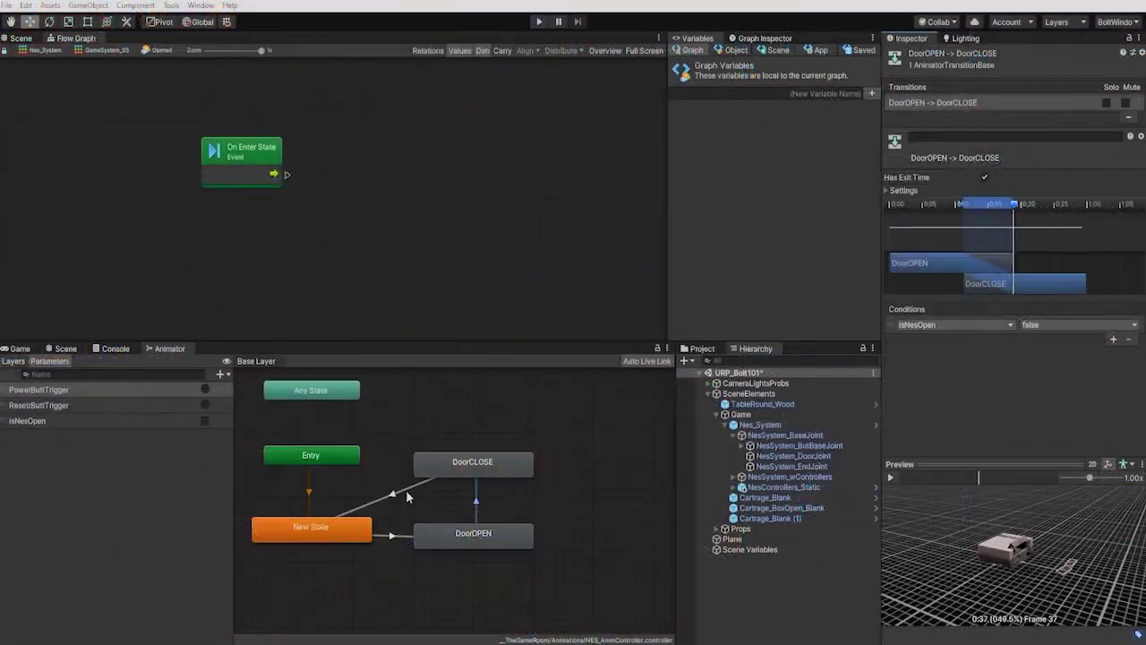
- Inspect the DoorCLOSE and DoorOPEN animator transitions, then play the retro TV scene
{"action": "left_click", "coordinate": [406, 489]}
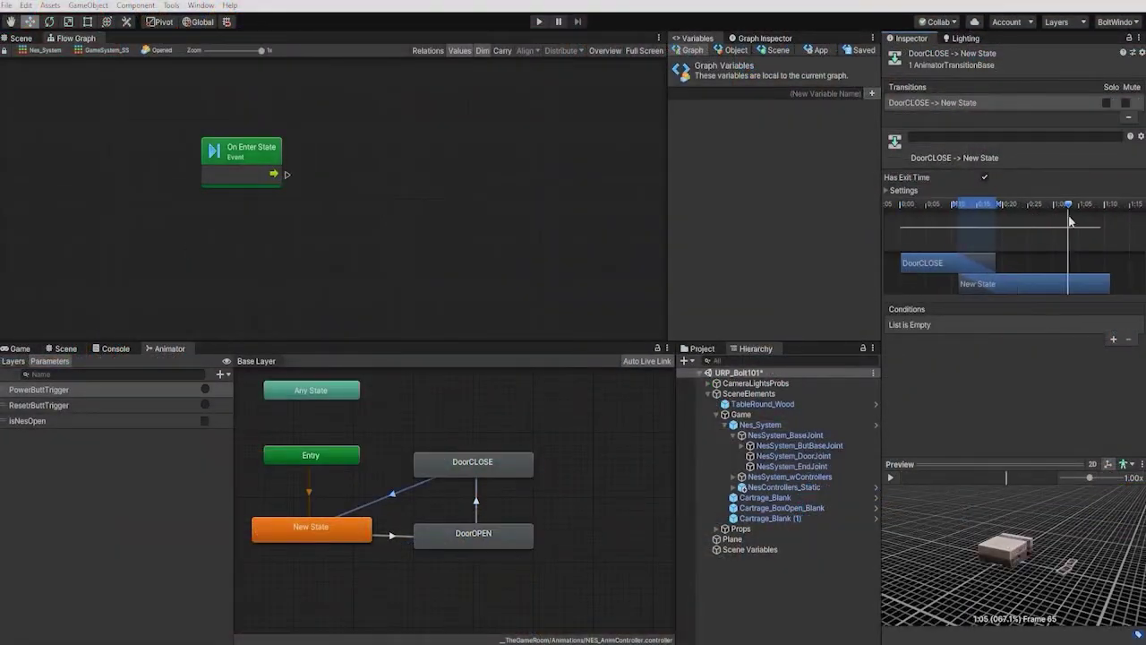
{"action": "left_click", "coordinate": [394, 566]}
{"action": "left_click", "coordinate": [394, 537]}
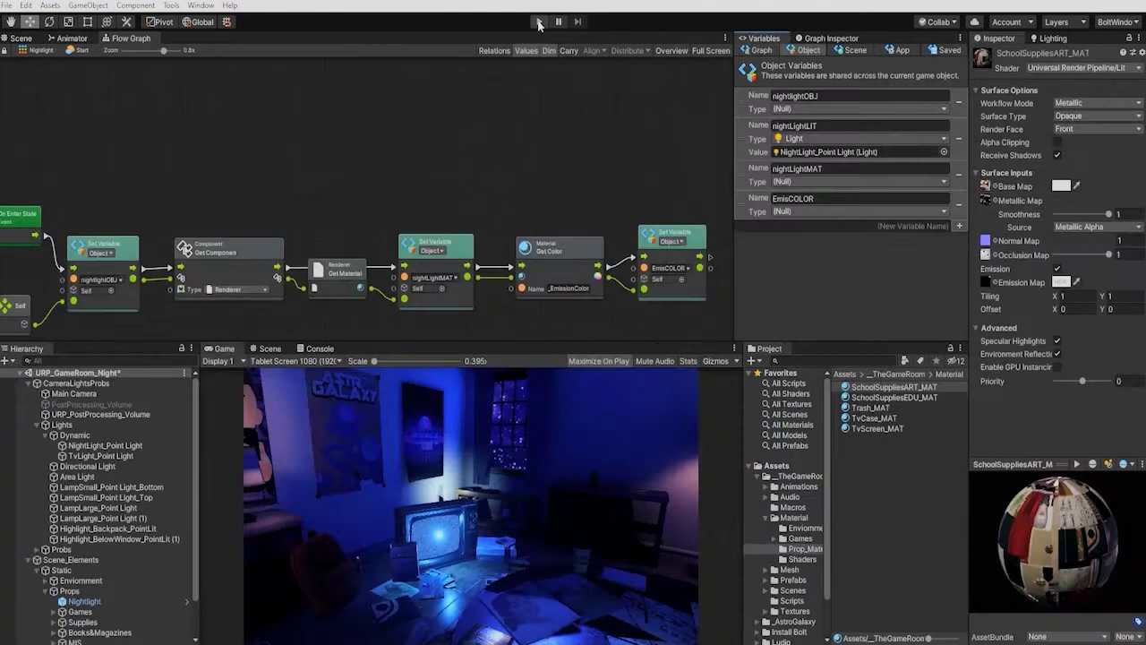
{"action": "left_click", "coordinate": [539, 24]}
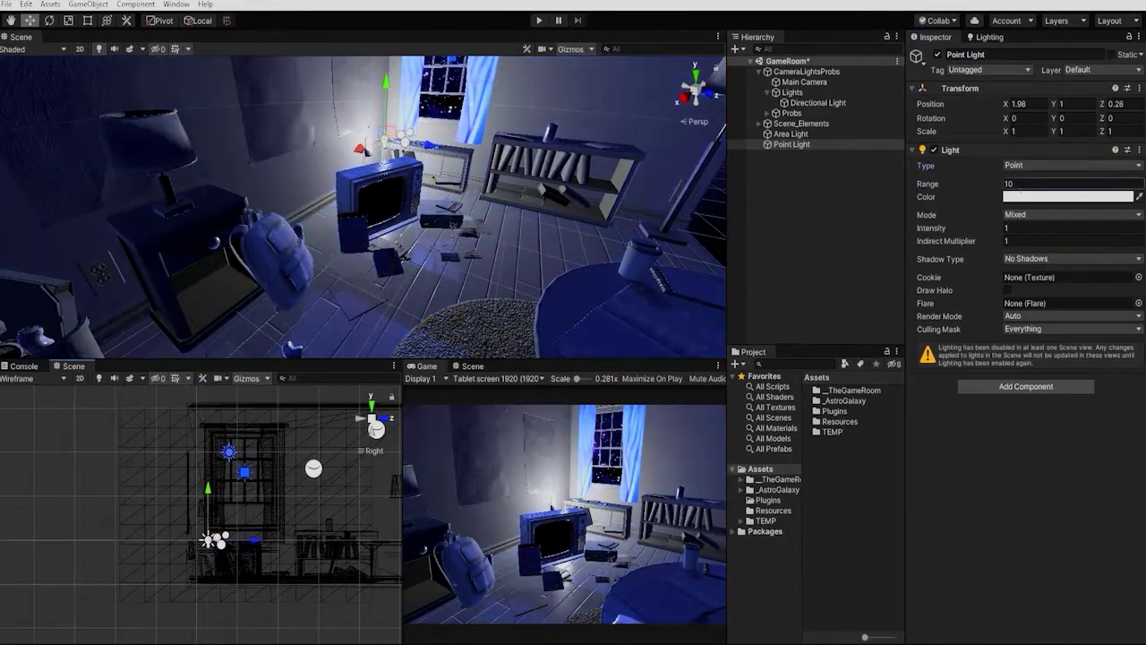
{"action": "left_click", "coordinate": [1068, 196]}
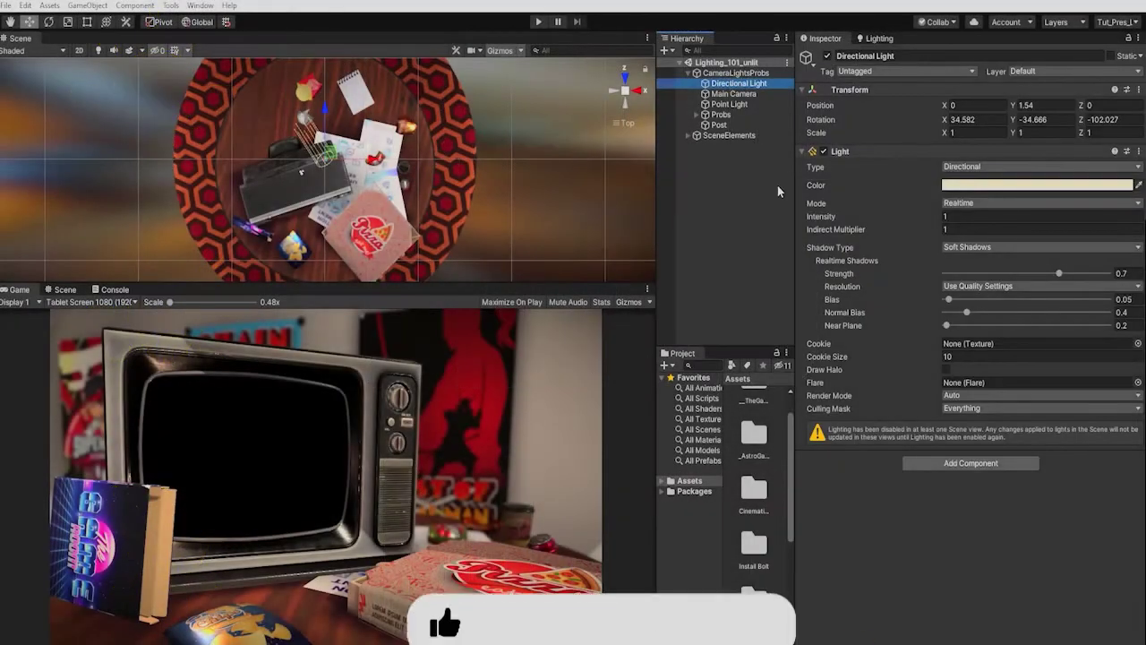
- Change the Directional Light's Mode from Mixed to Baked
{"action": "left_click", "coordinate": [995, 203]}
{"action": "left_click", "coordinate": [974, 232]}
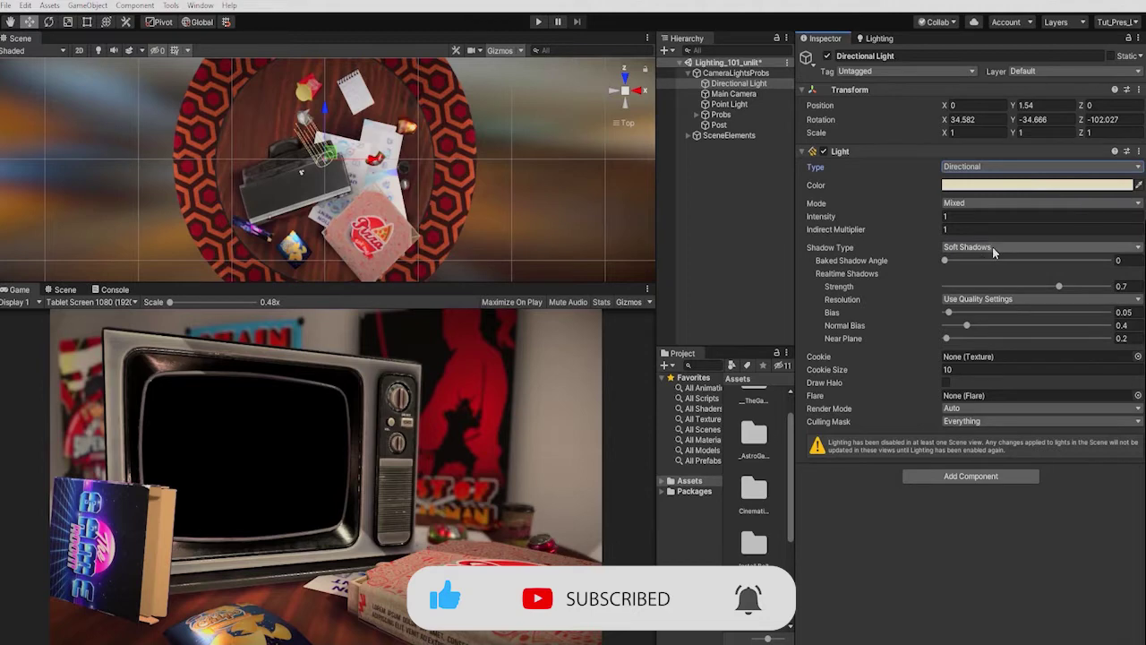
{"action": "left_click", "coordinate": [991, 204]}
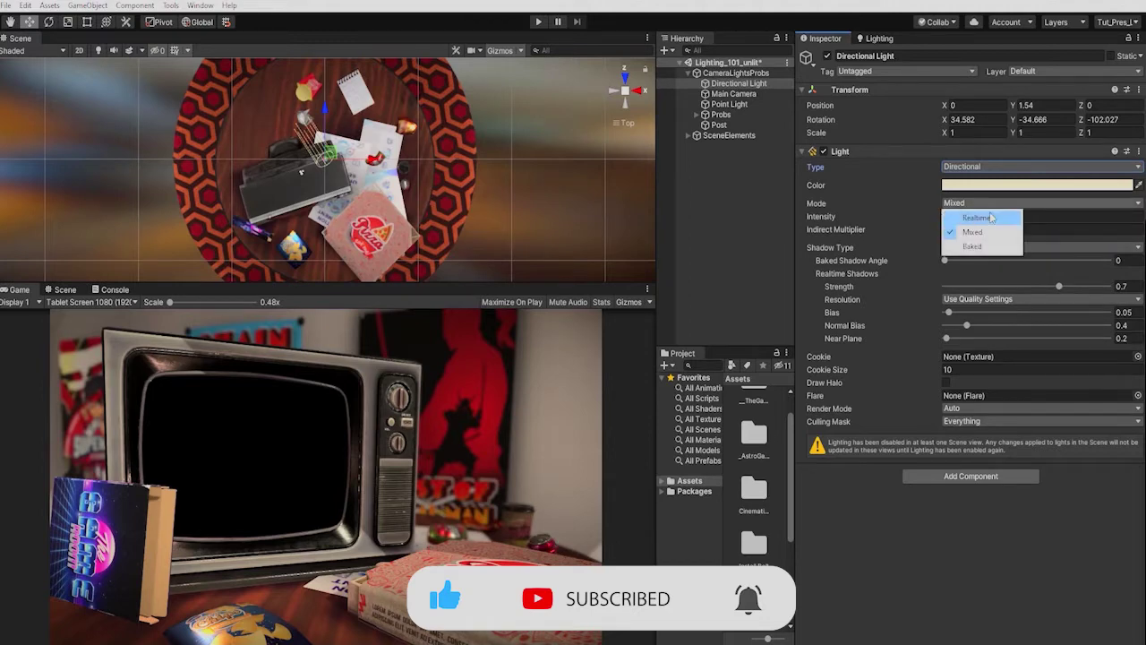
{"action": "left_click", "coordinate": [973, 245]}
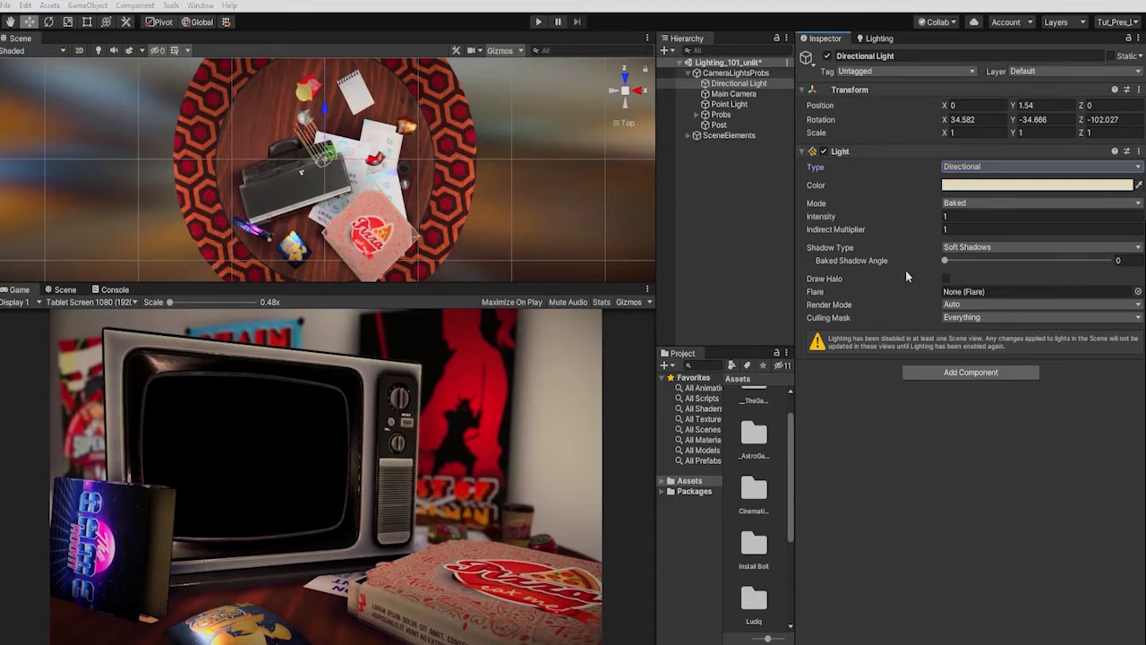
- Set the Directional Light to Realtime and show the Realtime Lightmaps in Lighting settings
{"action": "left_click", "coordinate": [987, 206]}
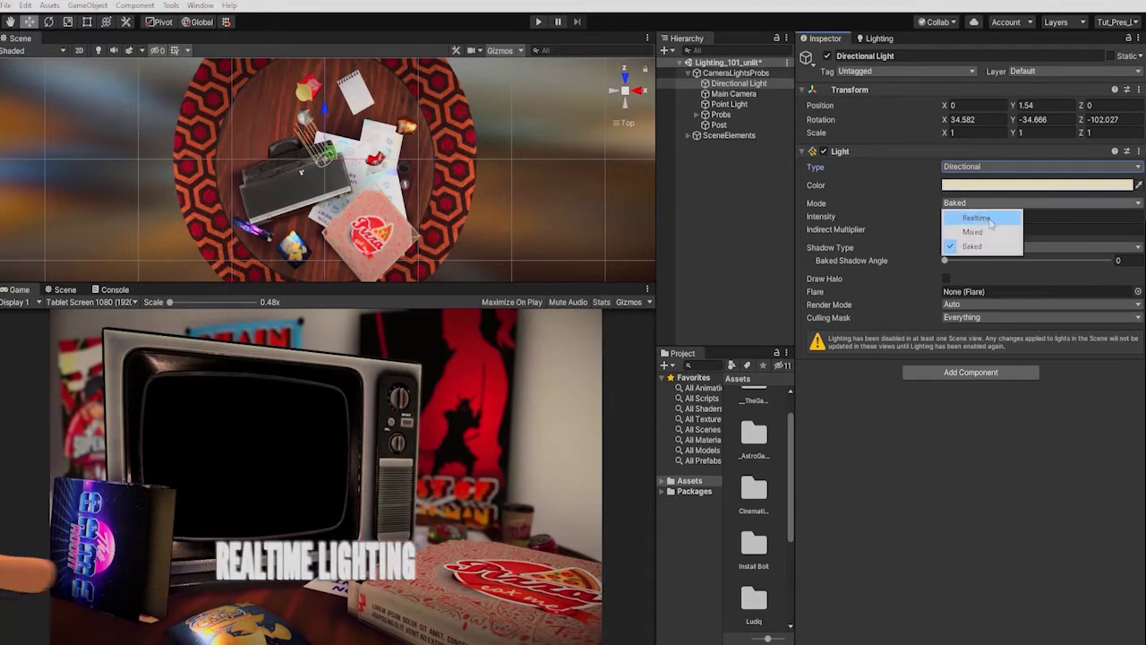
{"action": "left_click", "coordinate": [978, 218]}
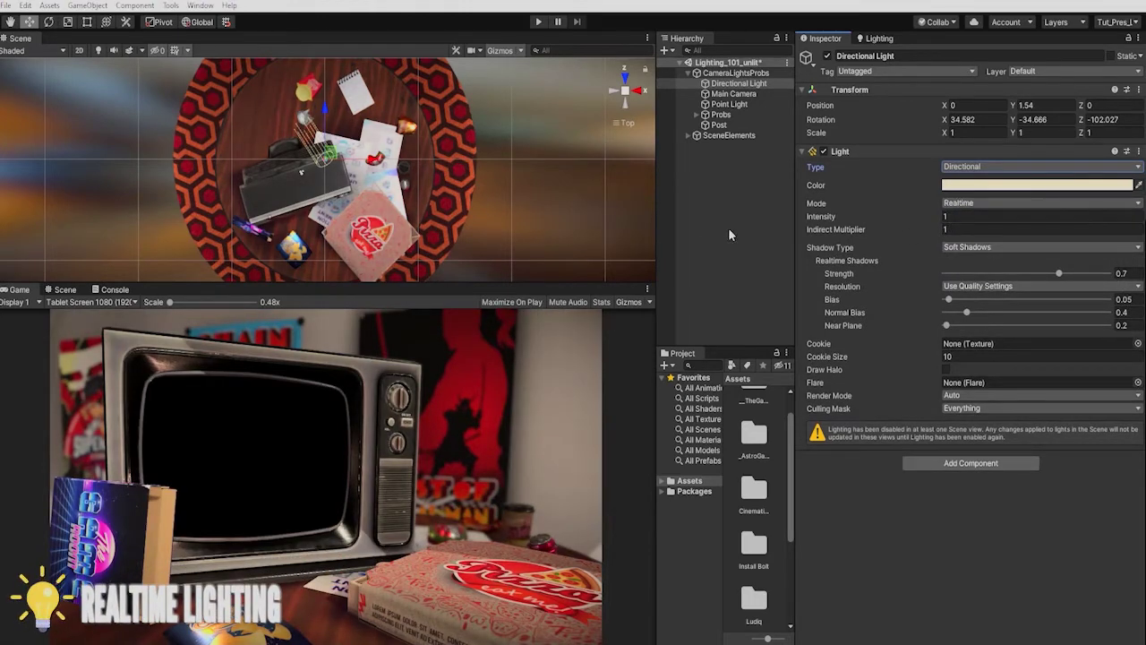
{"action": "left_click", "coordinate": [868, 40]}
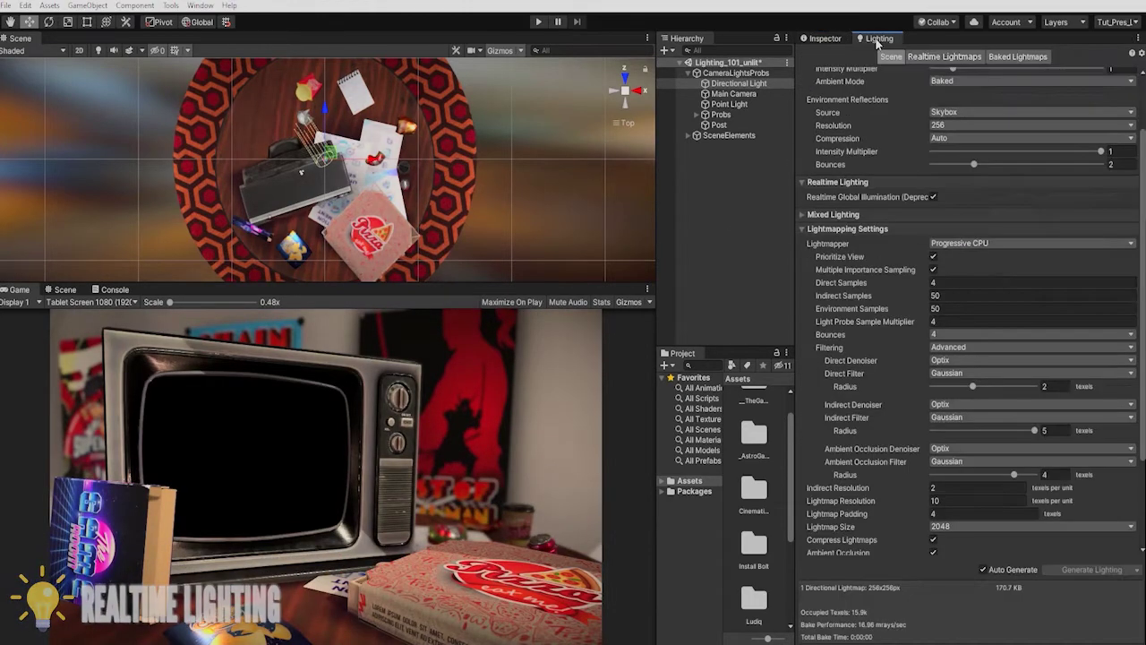
{"action": "left_click", "coordinate": [942, 58]}
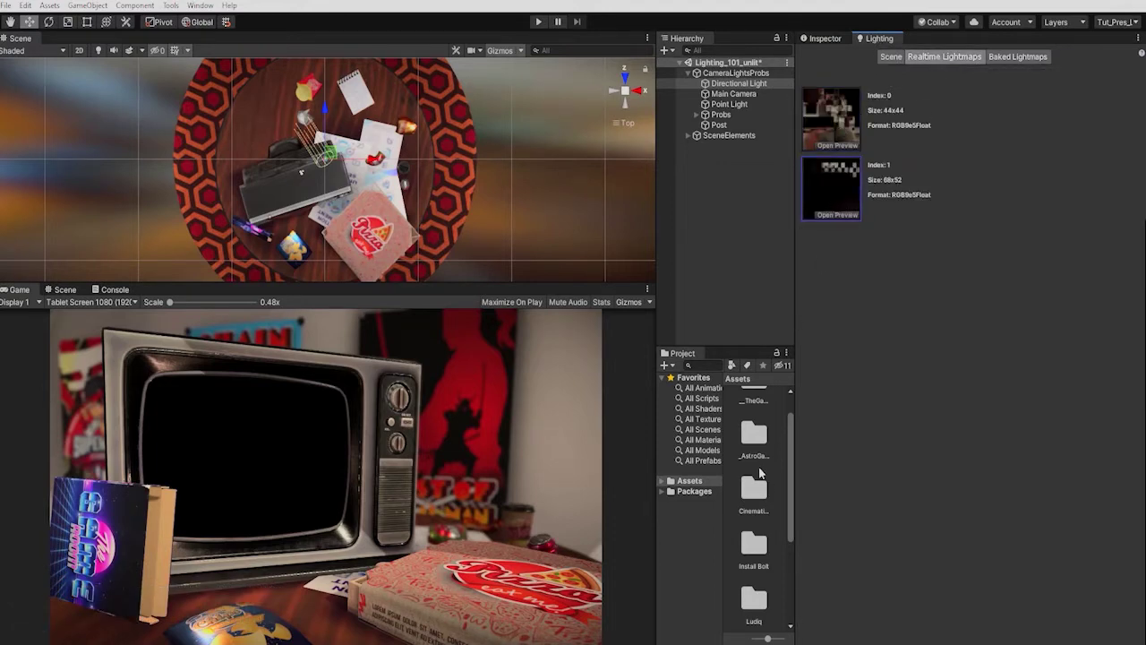
- Preview the first realtime lightmap at exposure 2.6, then stop Play mode
{"action": "left_click", "coordinate": [838, 145]}
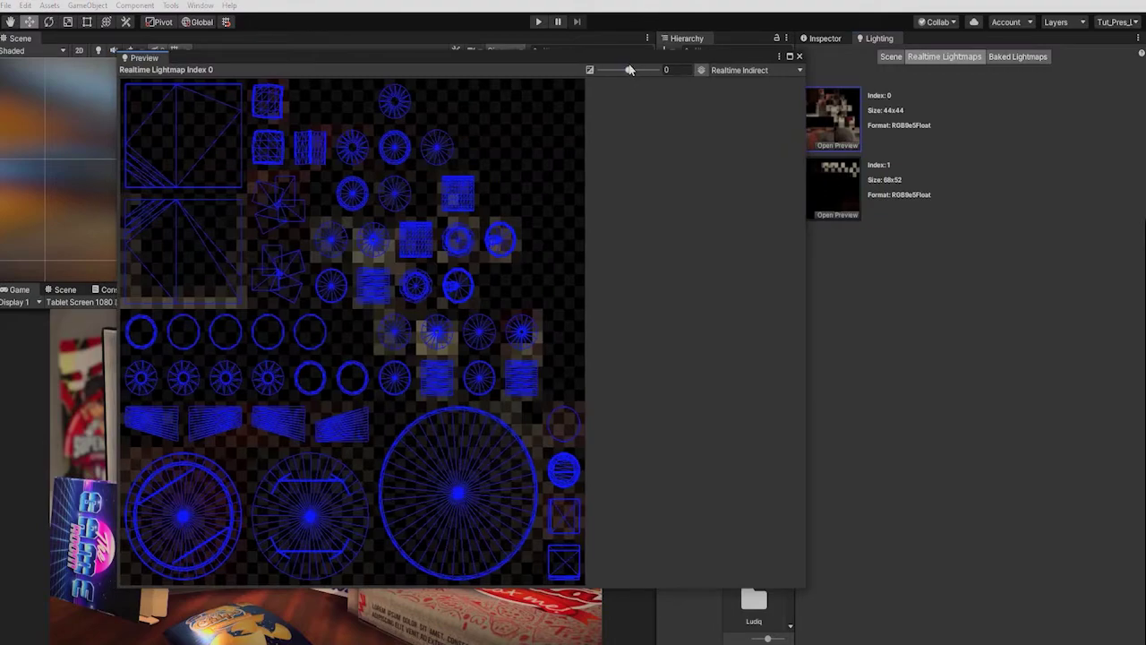
{"action": "left_click_drag", "start_coordinate": [625, 70], "coordinate": [637, 72]}
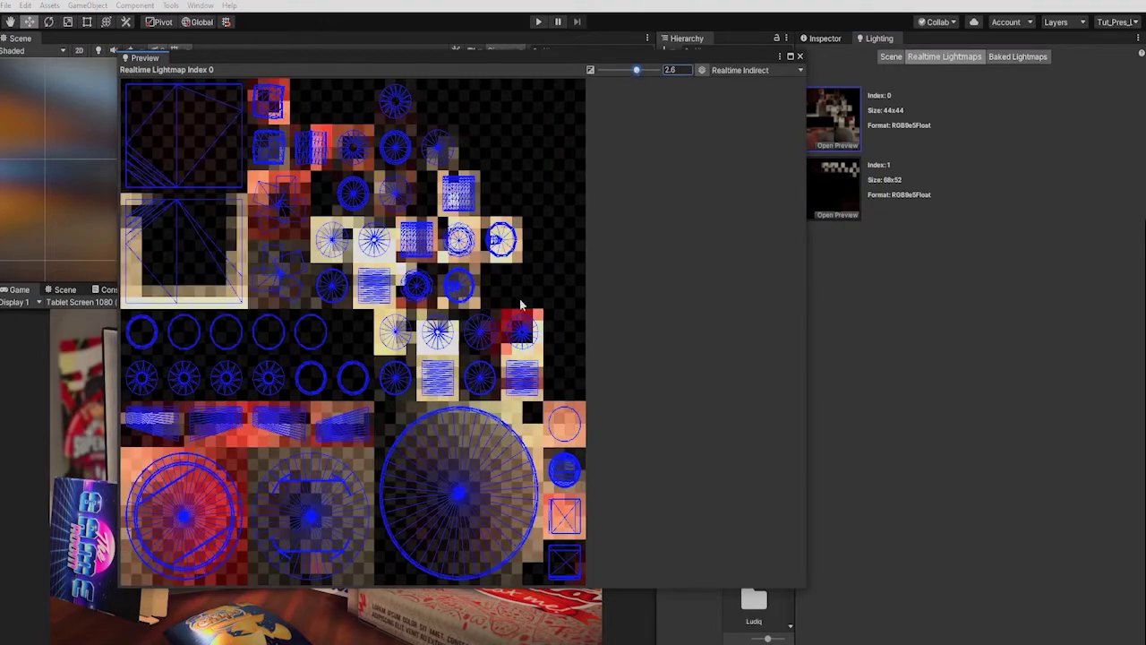
{"action": "left_click", "coordinate": [740, 71]}
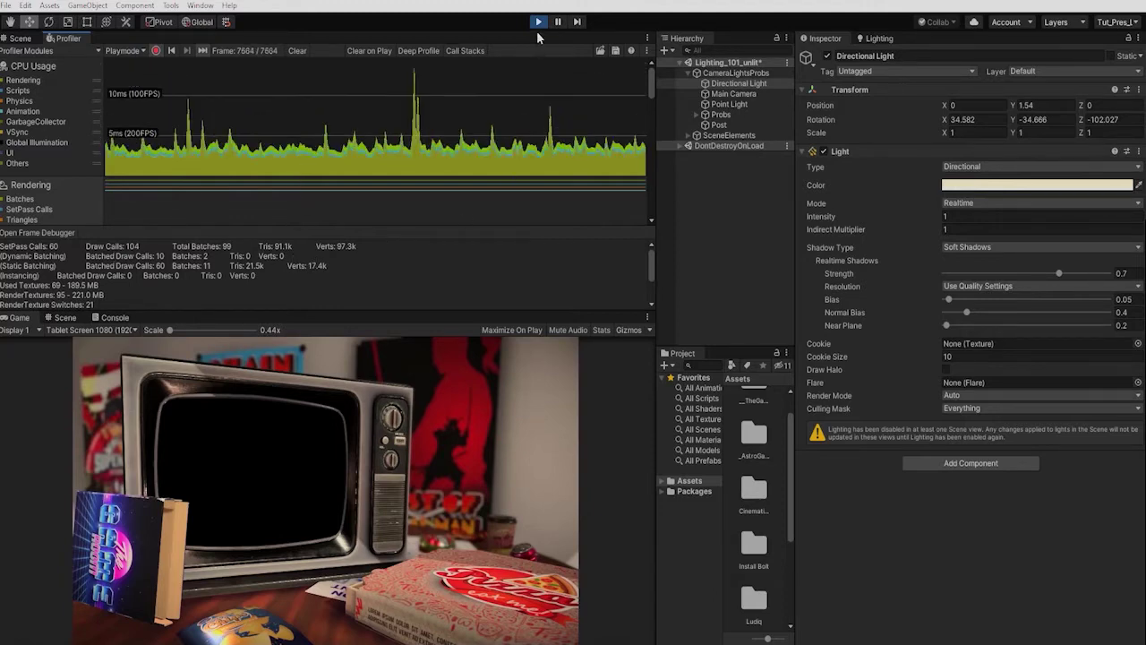
{"action": "left_click", "coordinate": [538, 21]}
- Set the Directional Light to Baked and preview its baked lightmap in the Lighting window
{"action": "left_click", "coordinate": [1039, 202]}
{"action": "left_click", "coordinate": [976, 251]}
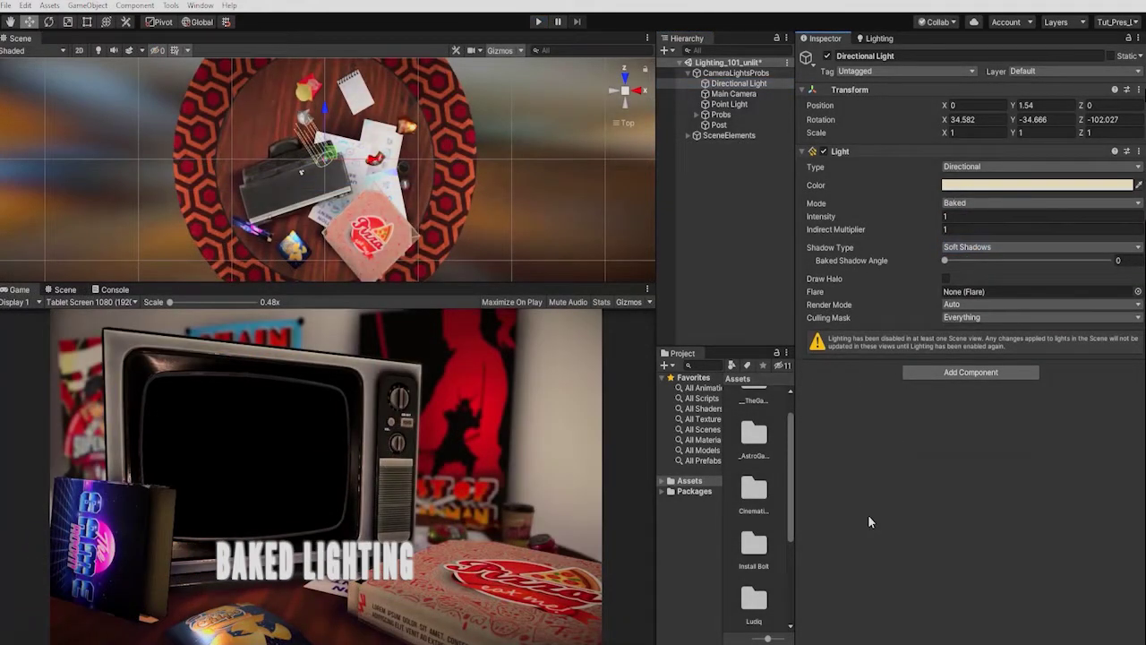
{"action": "left_click", "coordinate": [879, 38]}
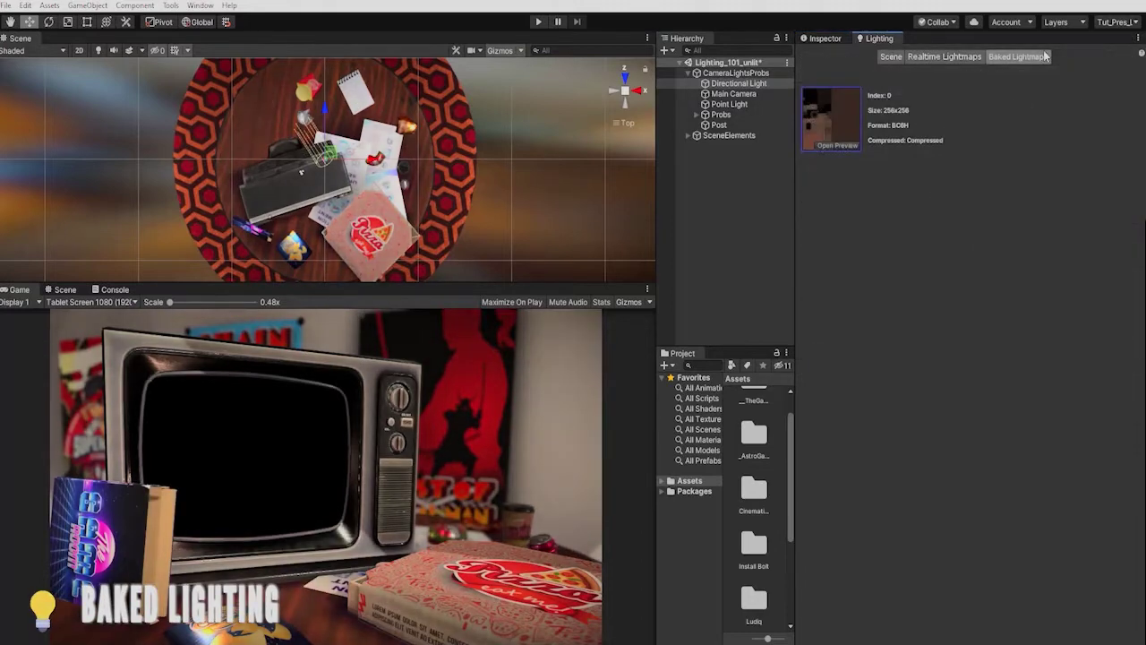
{"action": "left_click", "coordinate": [844, 147]}
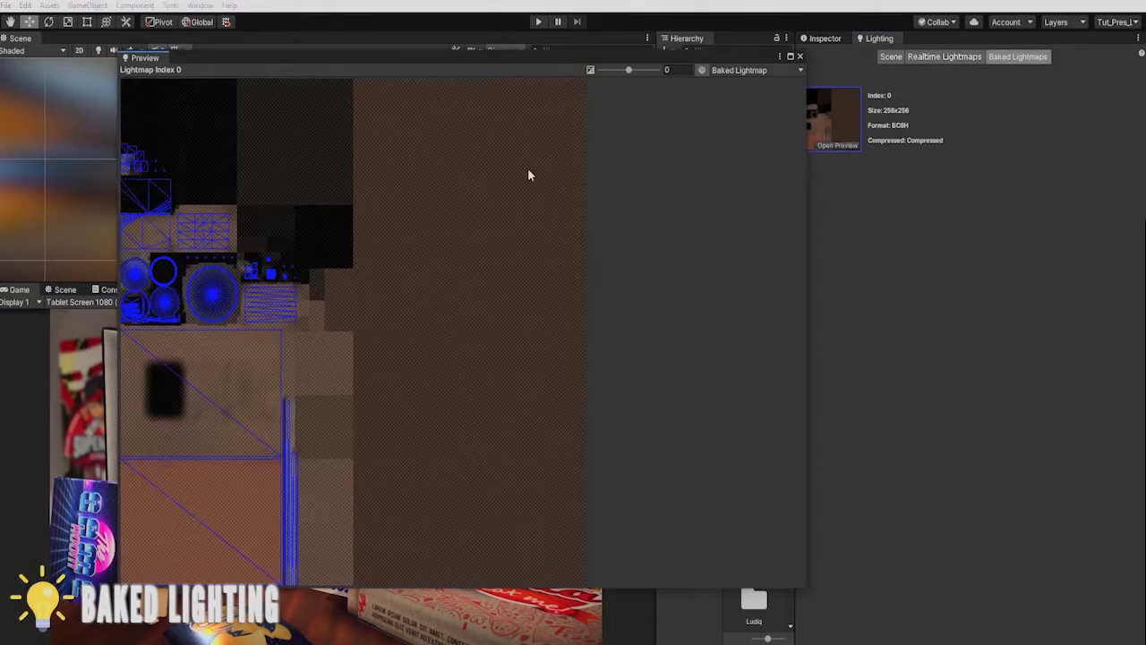
{"action": "left_click", "coordinate": [725, 71]}
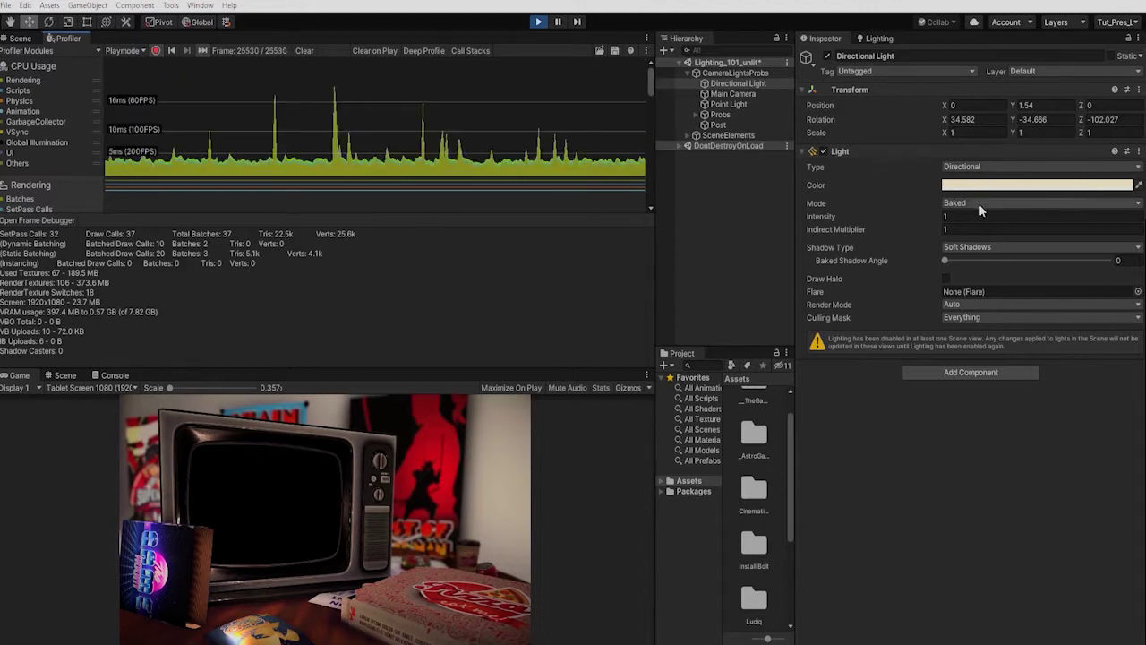
{"action": "left_click", "coordinate": [878, 39]}
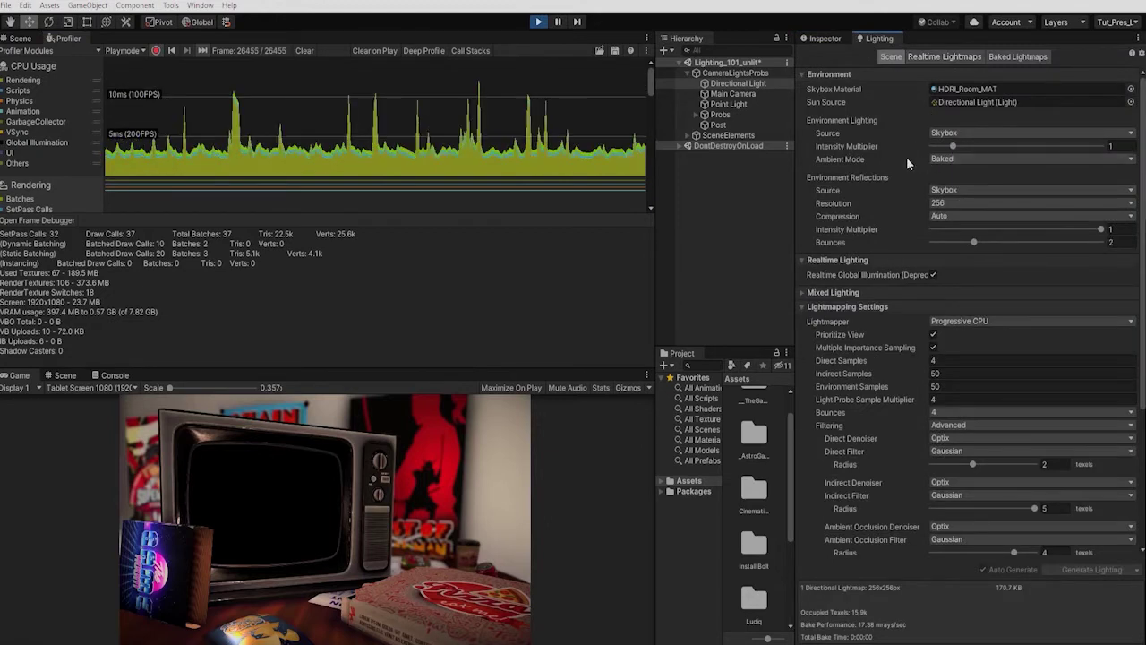
{"action": "left_click", "coordinate": [828, 39]}
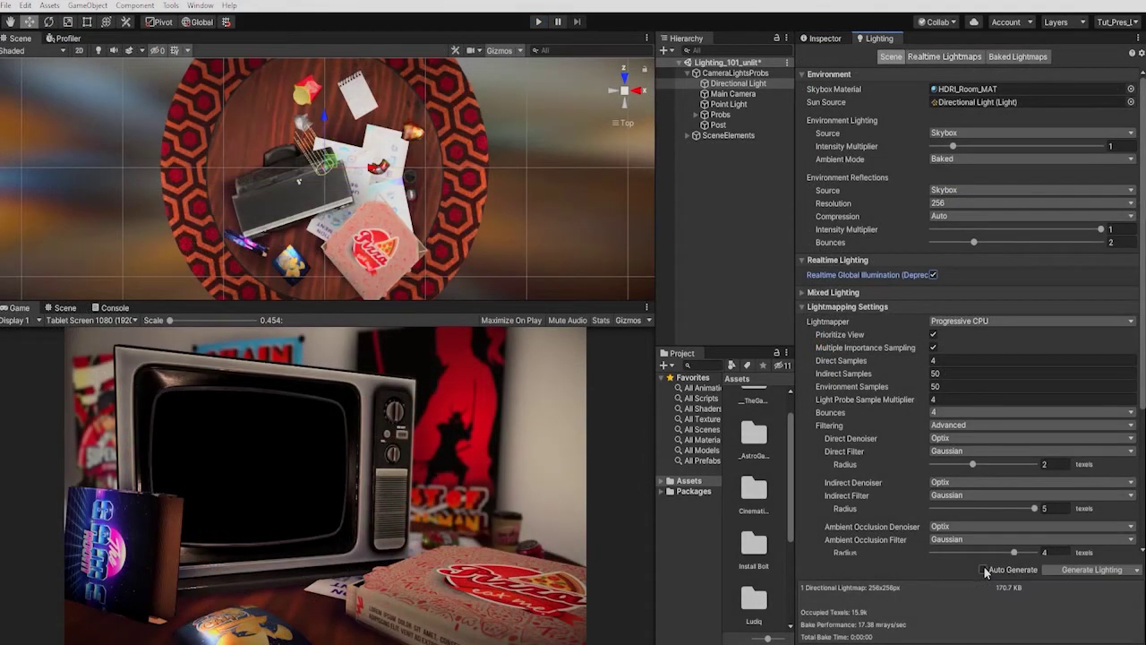
- Clear the baked lighting data and generate the scene lighting again
{"action": "left_click", "coordinate": [1137, 571]}
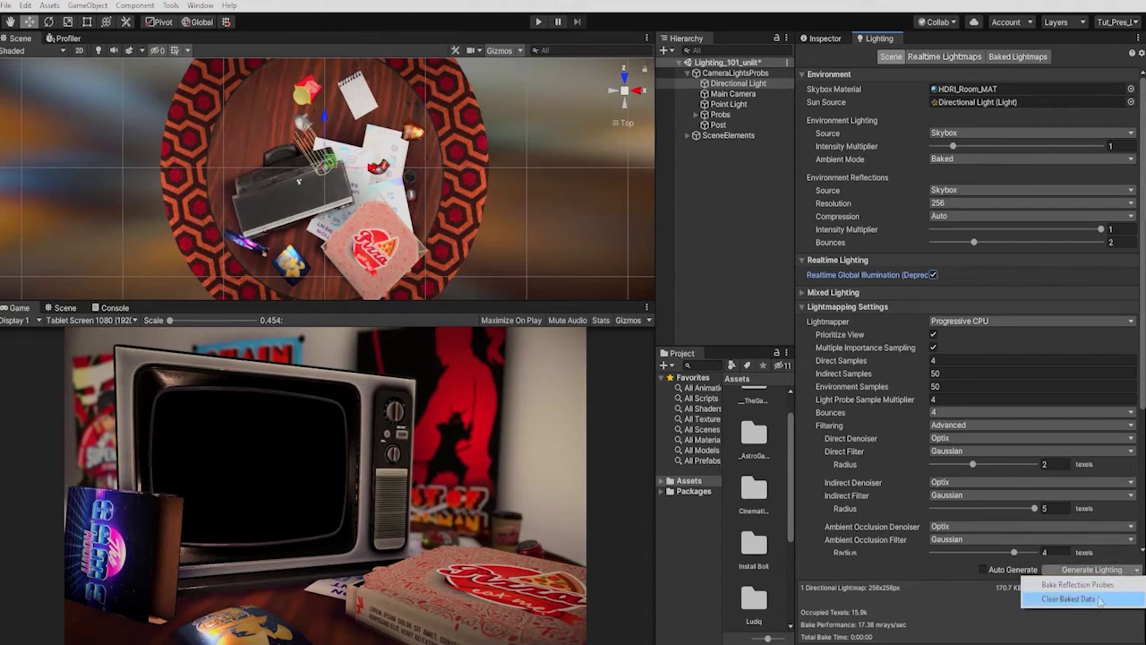
{"action": "left_click", "coordinate": [1070, 599]}
{"action": "left_click", "coordinate": [1099, 570]}
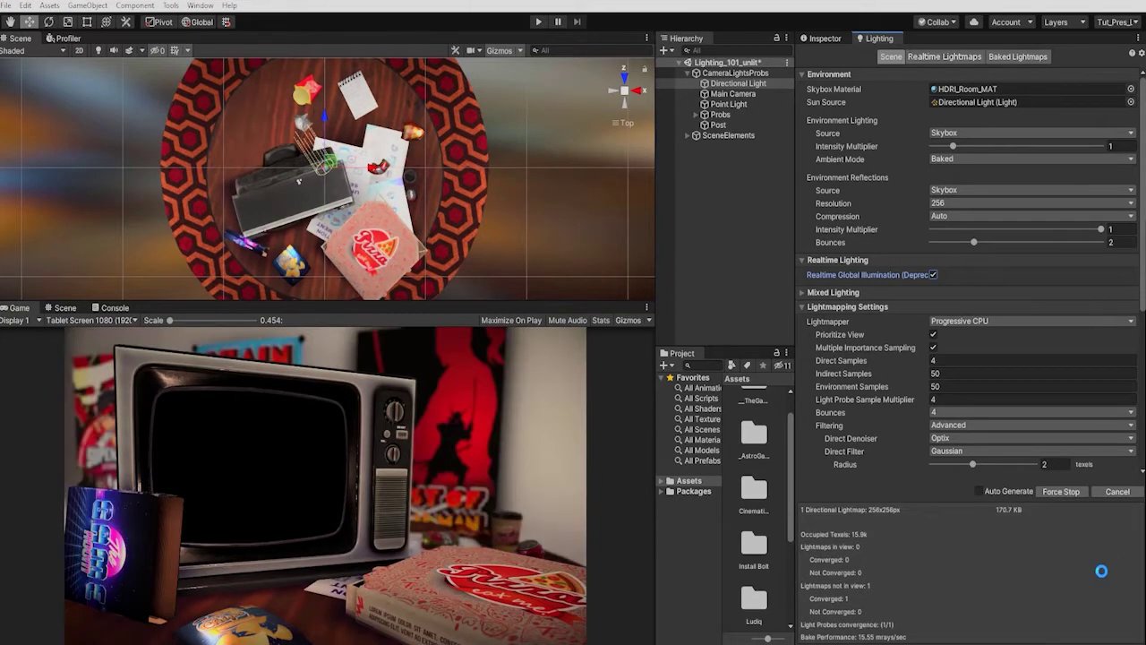
- Locate the new lightmap and LightingData assets and inspect the reflection probe cubemap
{"action": "left_click", "coordinate": [1018, 57]}
{"action": "left_click", "coordinate": [831, 115]}
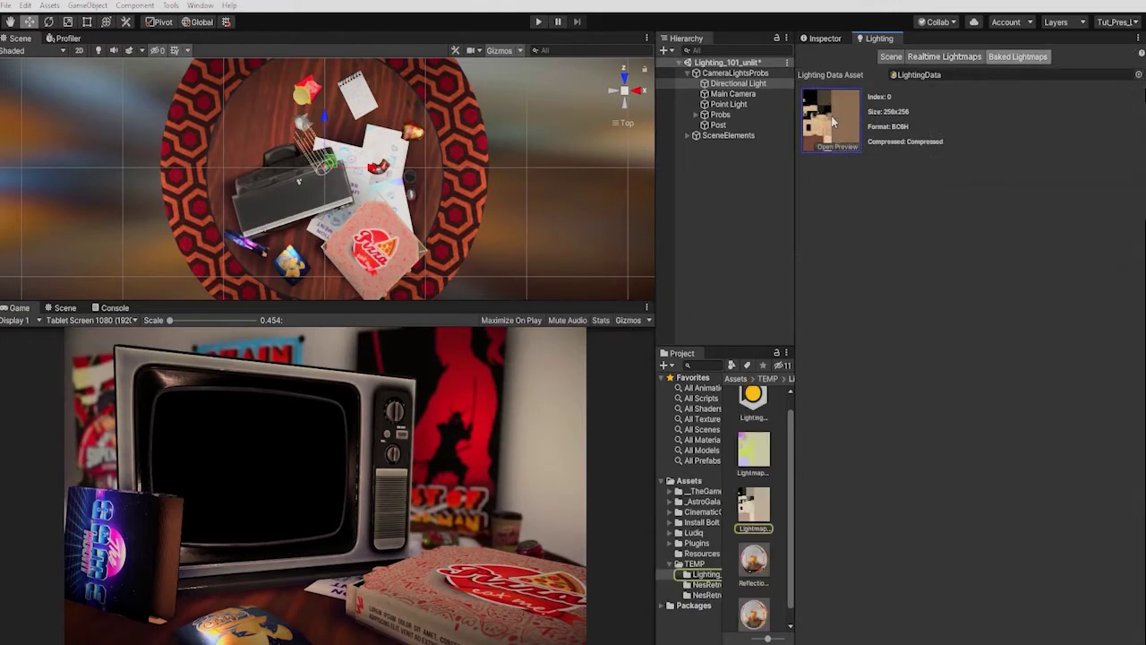
{"action": "left_click", "coordinate": [926, 75]}
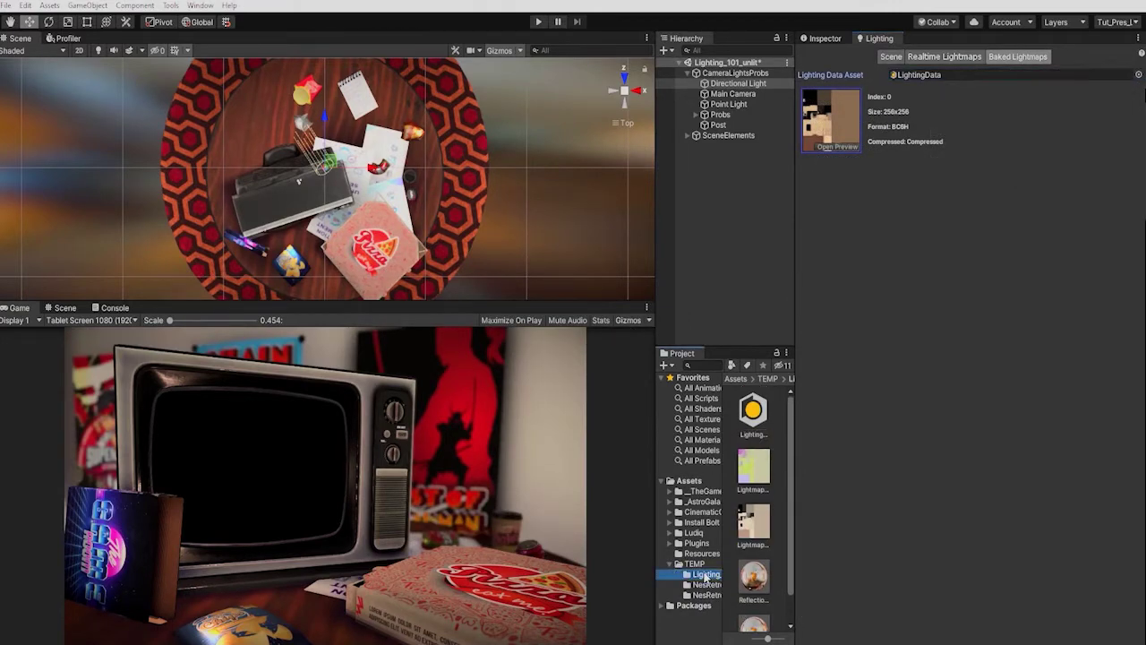
{"action": "left_click_drag", "start_coordinate": [791, 485], "coordinate": [794, 541]}
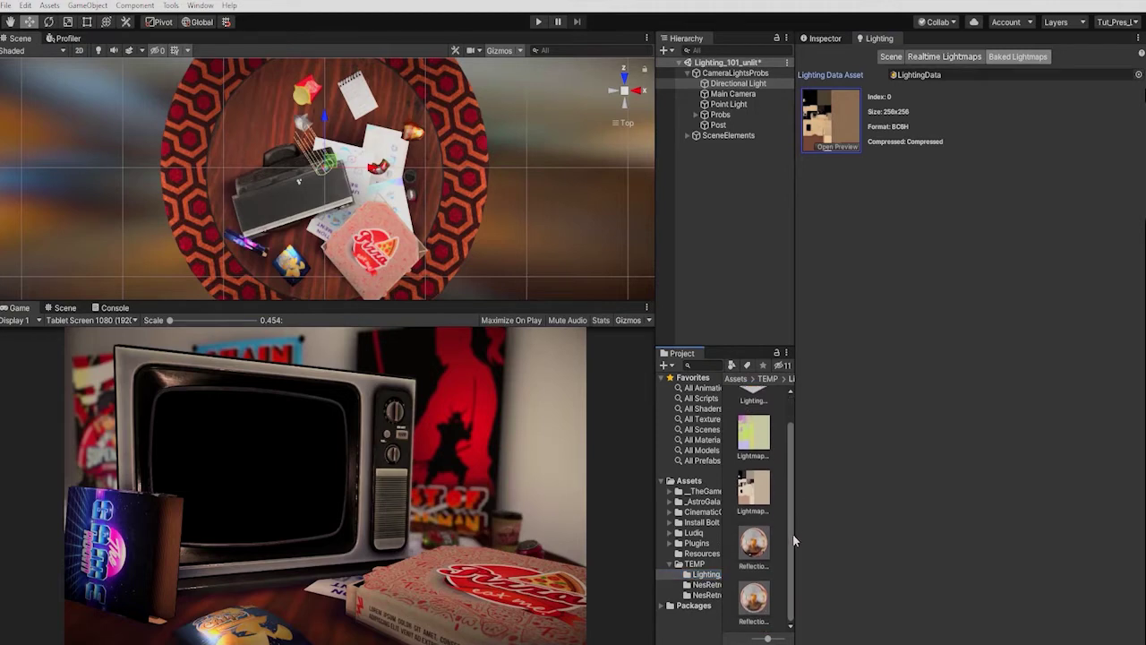
{"action": "left_click", "coordinate": [823, 38]}
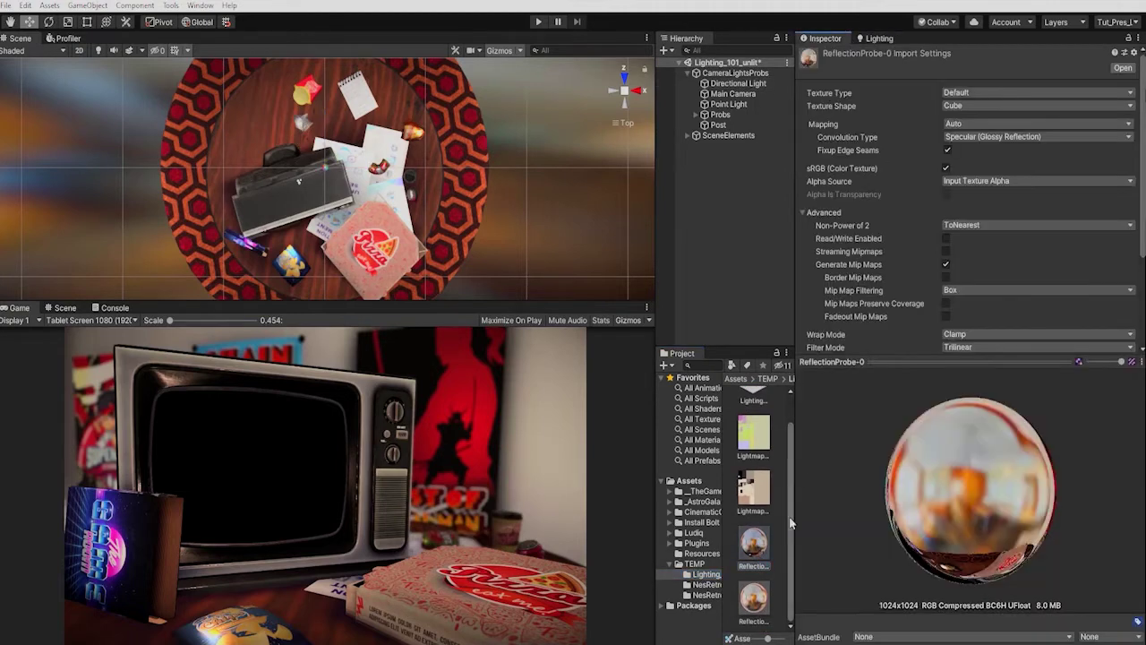
{"action": "left_click_drag", "start_coordinate": [940, 457], "coordinate": [901, 406]}
- Inspect the LightingData asset and Lightmap-0 textures in the TEMP Lighting folder
{"action": "left_click", "coordinate": [759, 506]}
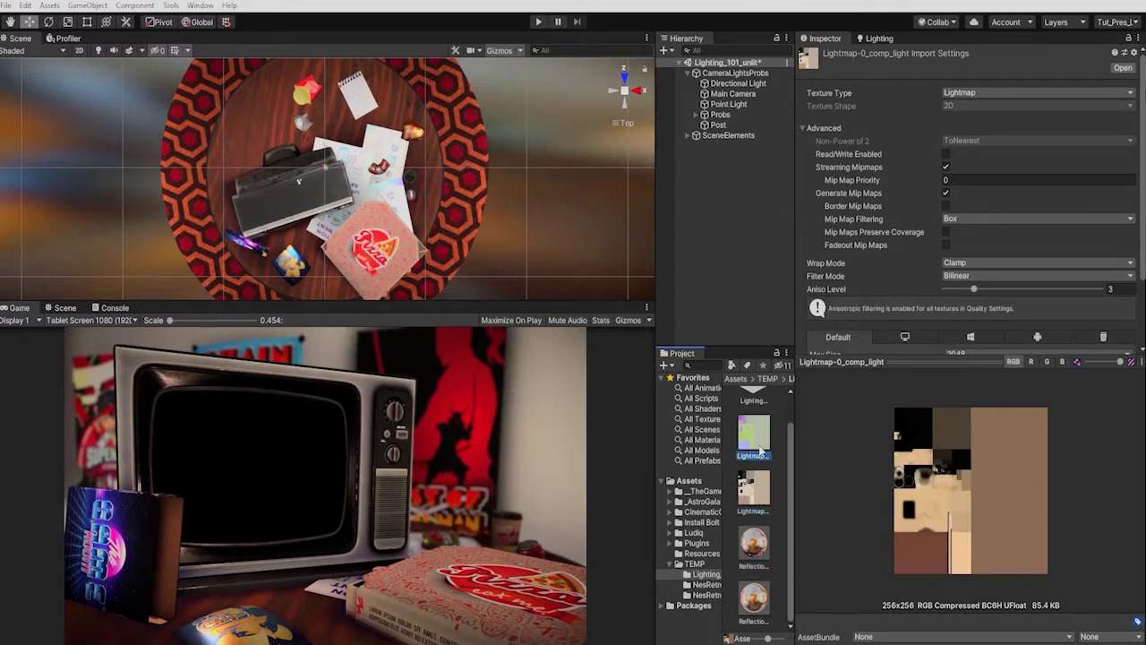
{"action": "scroll", "coordinate": [761, 453], "scroll_direction": "up", "scroll_amount": 1}
{"action": "left_click", "coordinate": [754, 416]}
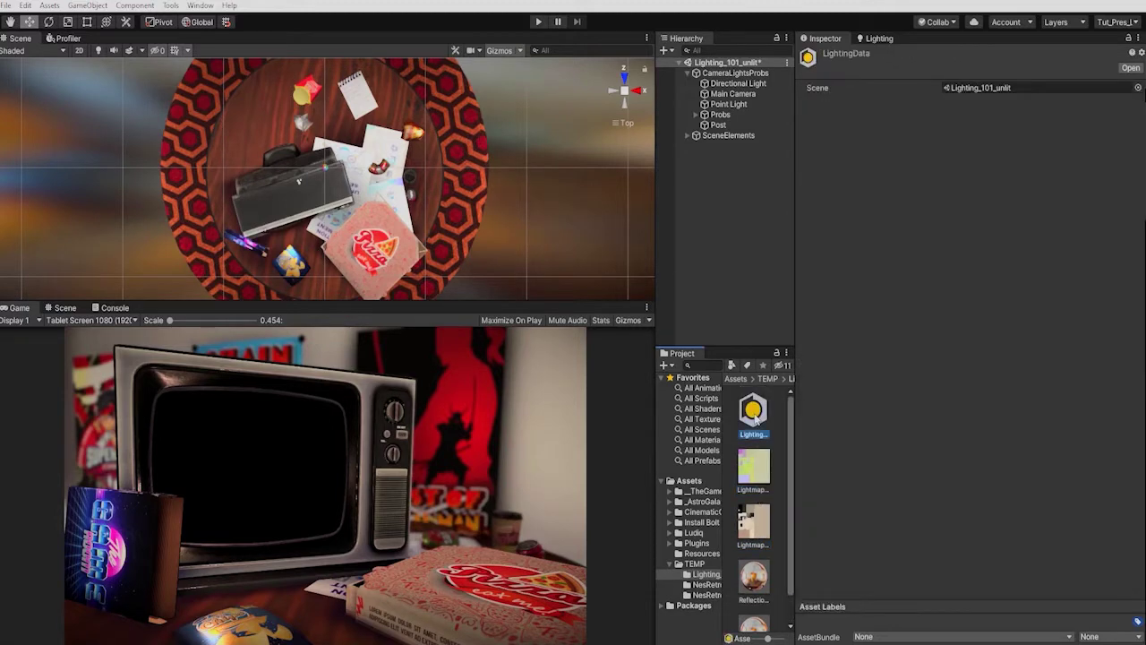
{"action": "left_click", "coordinate": [754, 465]}
{"action": "left_click", "coordinate": [753, 522]}
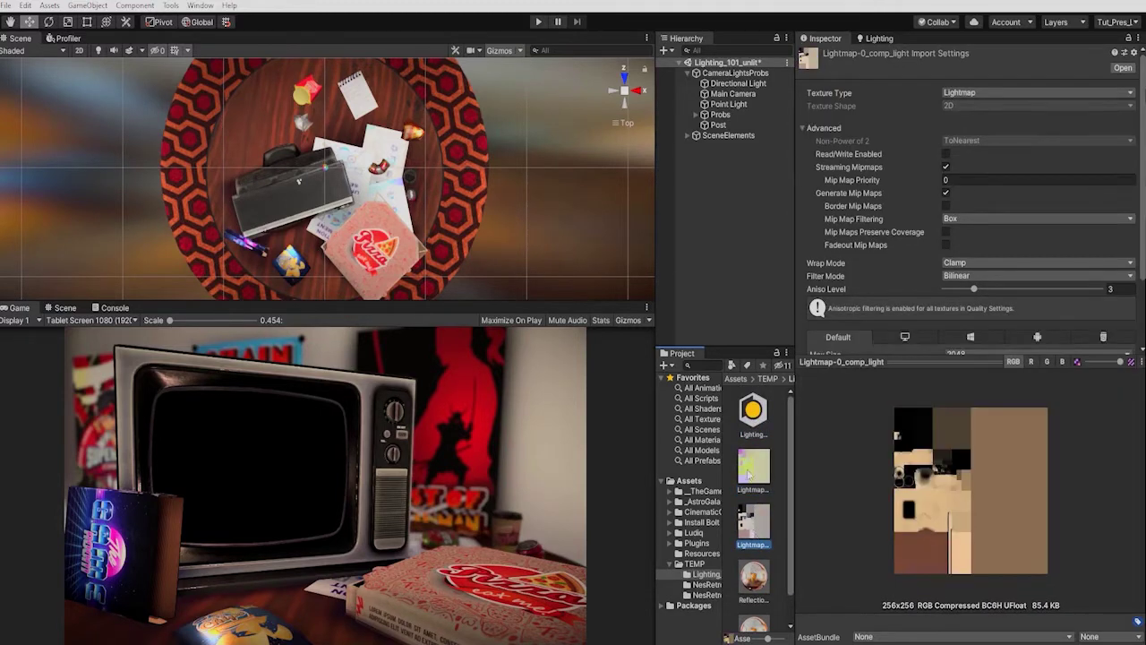
{"action": "left_click", "coordinate": [737, 83]}
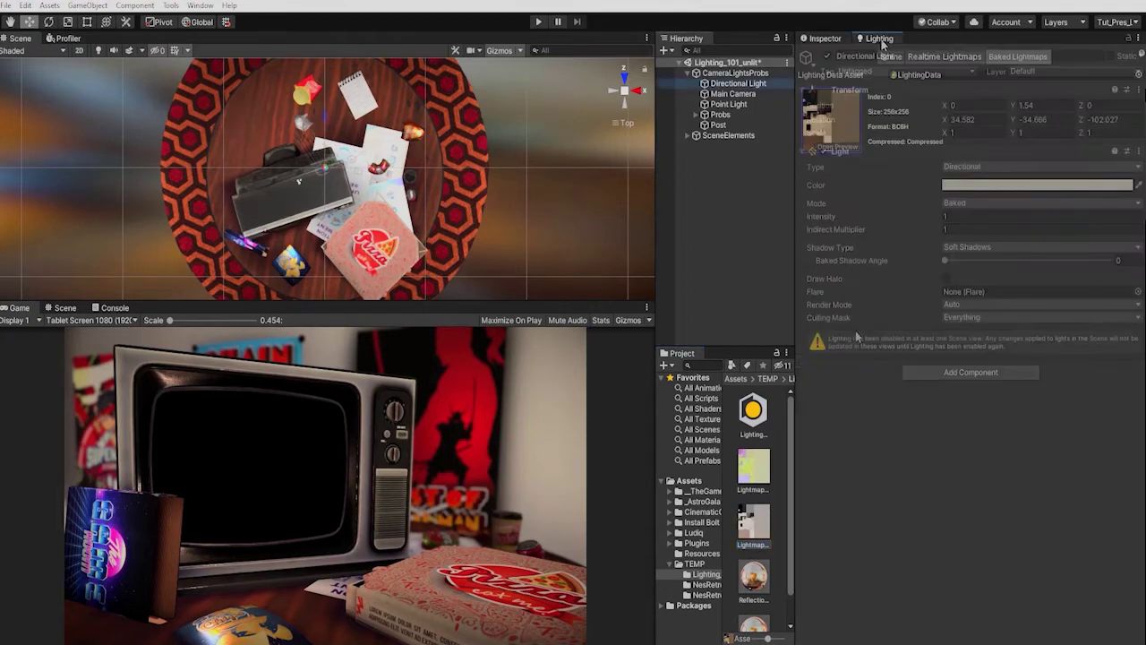
- Set the Directional Light's Mode to Mixed and view the Lighting settings
{"action": "left_click", "coordinate": [977, 207]}
{"action": "left_click", "coordinate": [976, 231]}
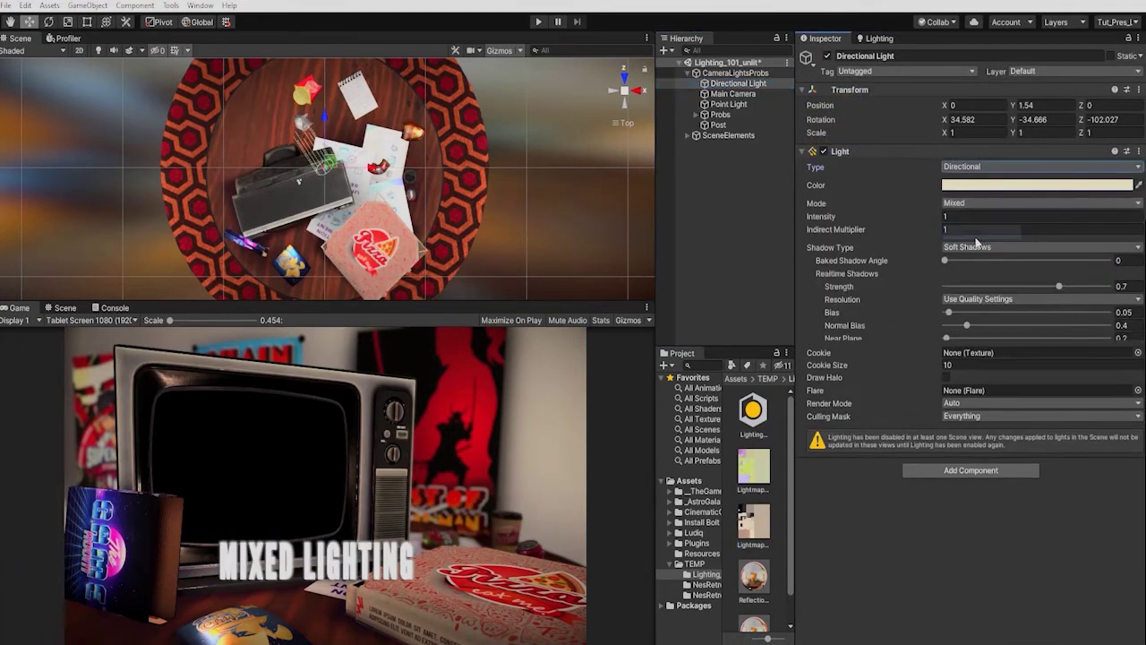
{"action": "left_click", "coordinate": [879, 39]}
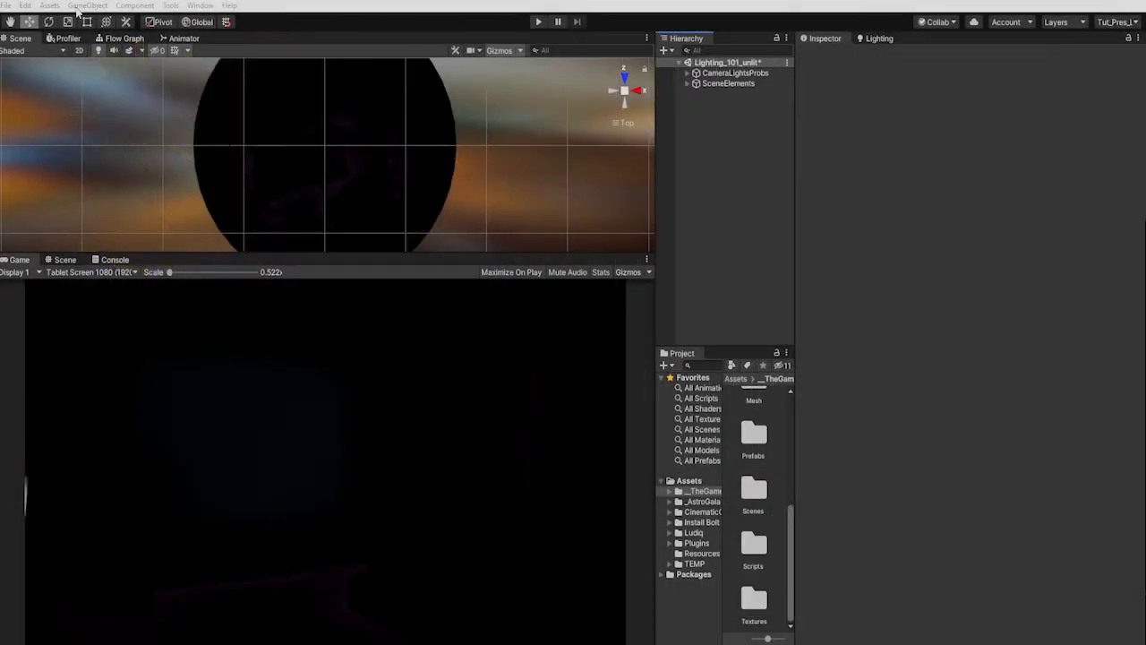
{"action": "left_click", "coordinate": [77, 9]}
{"action": "mouse_move", "coordinate": [137, 99]}
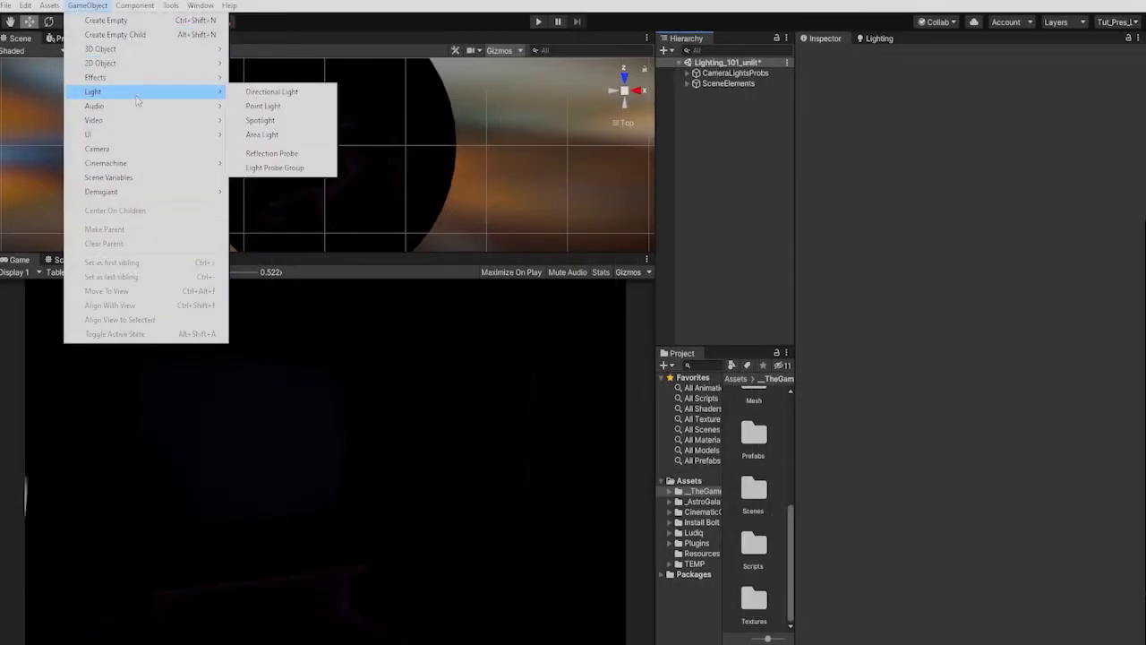
{"action": "left_click", "coordinate": [305, 92]}
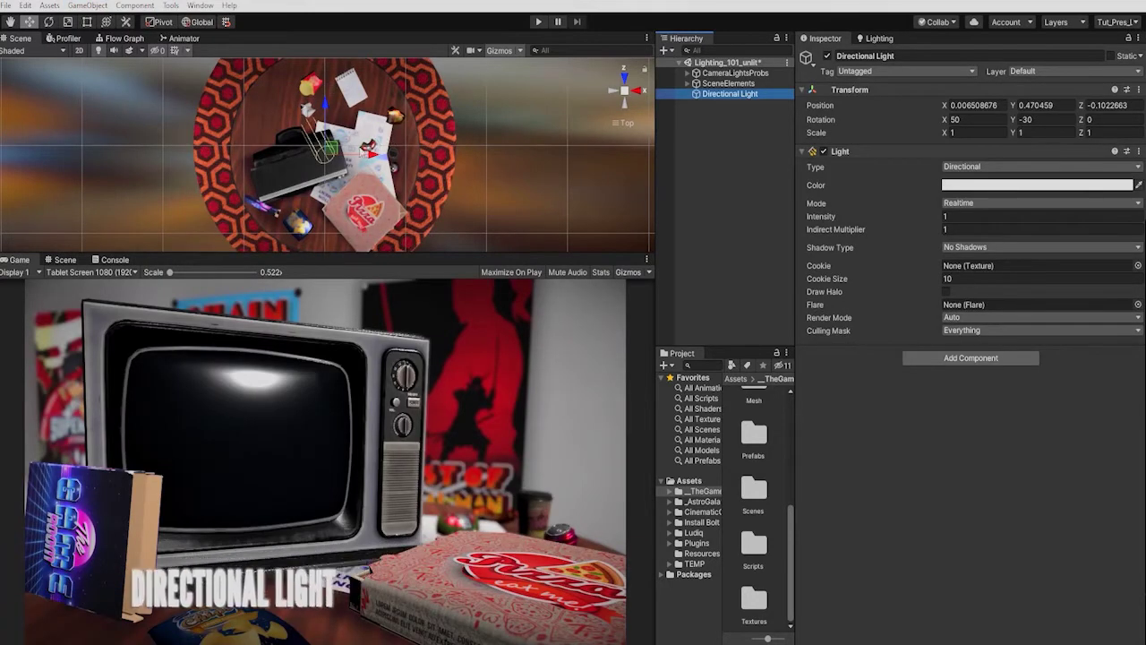
{"action": "left_click_drag", "start_coordinate": [362, 152], "coordinate": [436, 164]}
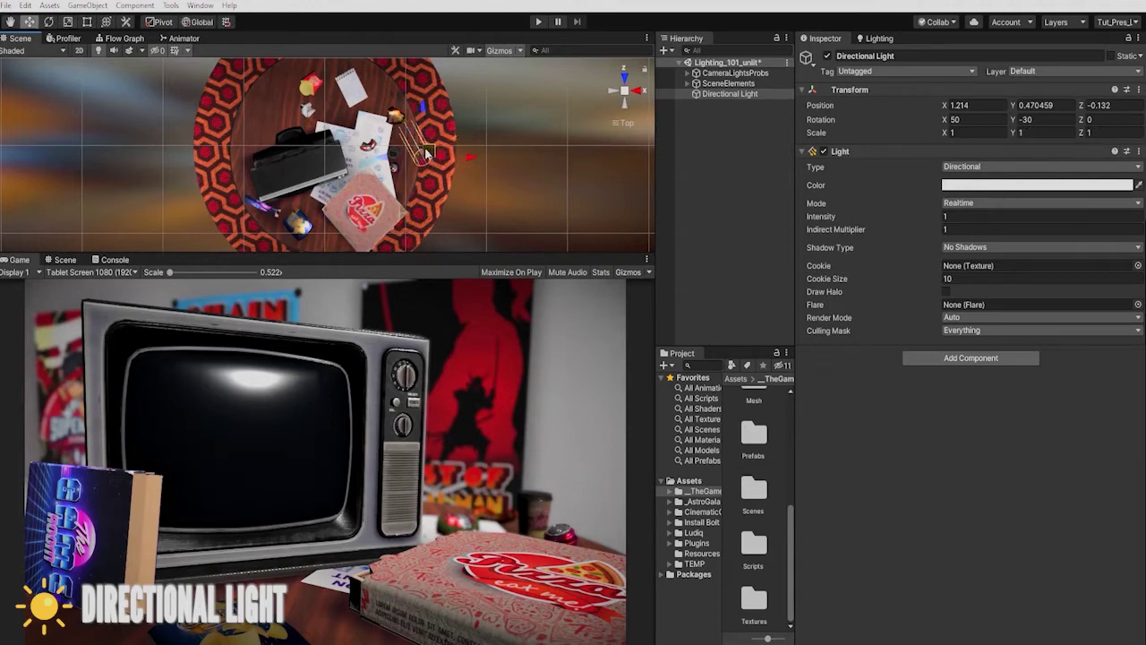
{"action": "left_click_drag", "start_coordinate": [638, 155], "coordinate": [378, 213]}
{"action": "left_click_drag", "start_coordinate": [296, 208], "coordinate": [519, 200]}
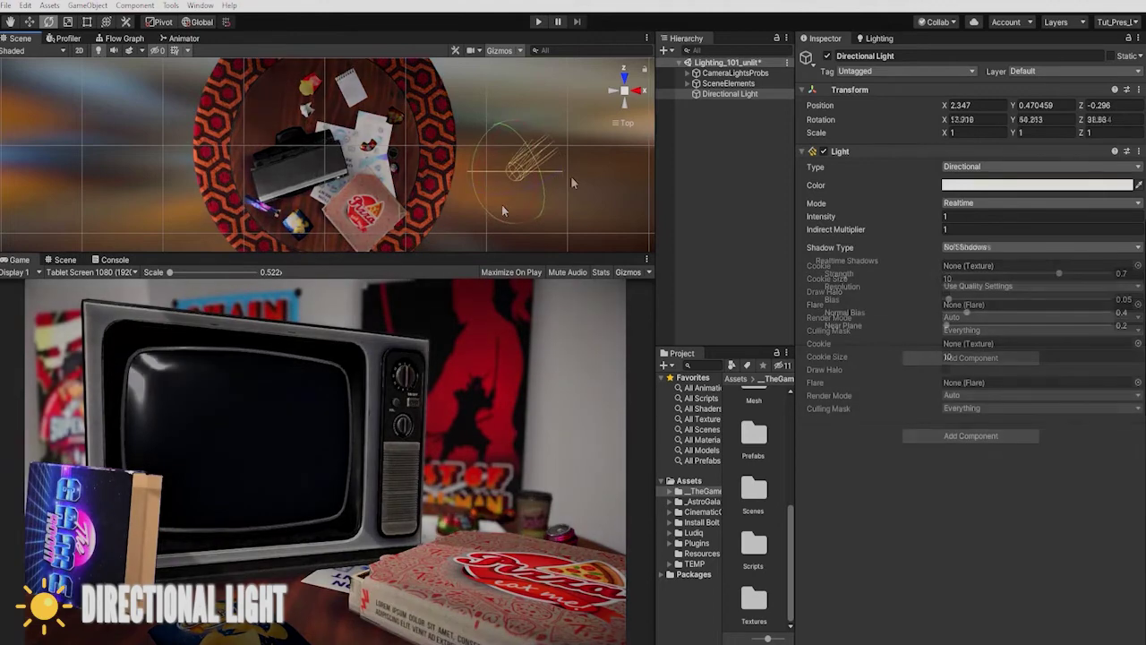
{"action": "mouse_move", "coordinate": [520, 183]}
{"action": "left_mouse_down"}
{"action": "mouse_move", "coordinate": [536, 194]}
{"action": "mouse_move", "coordinate": [511, 176]}
{"action": "mouse_move", "coordinate": [521, 185]}
{"action": "left_mouse_up"}
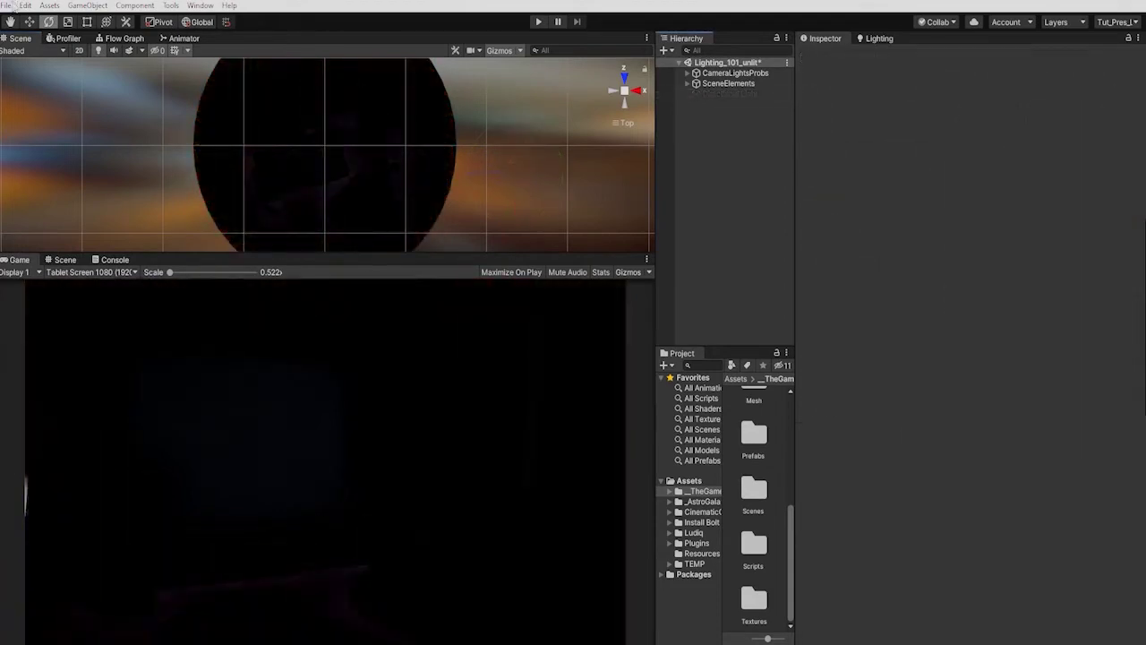
- Add a Point Light 1.71 high over the table with range about 2.89
{"action": "left_click", "coordinate": [81, 7]}
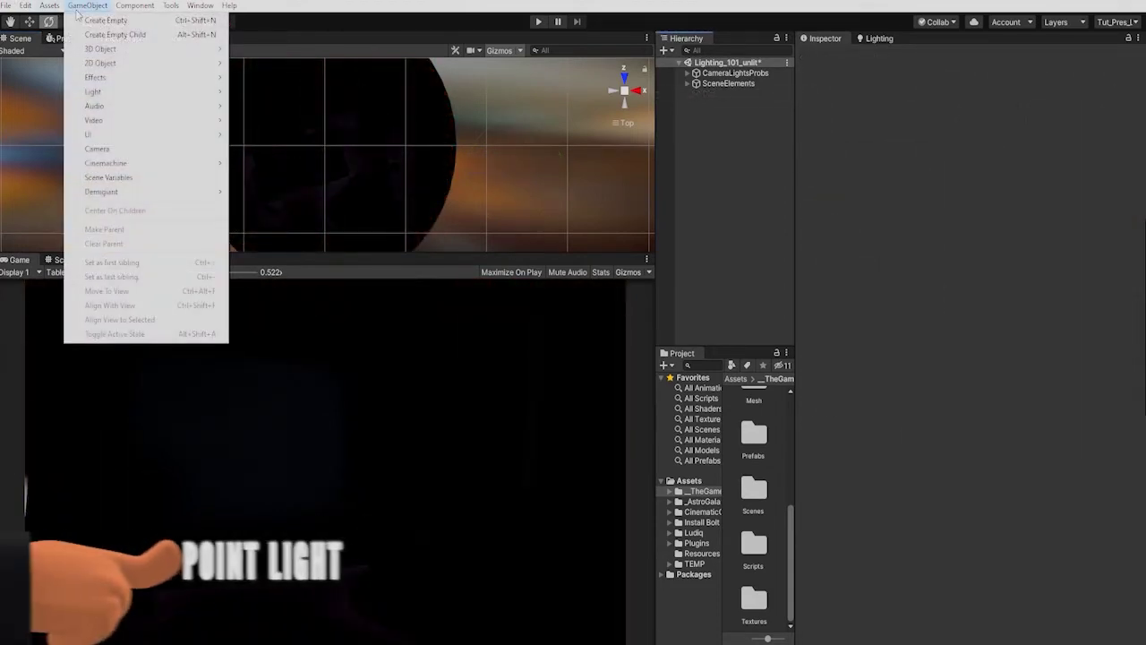
{"action": "mouse_move", "coordinate": [179, 92]}
{"action": "left_click", "coordinate": [285, 105]}
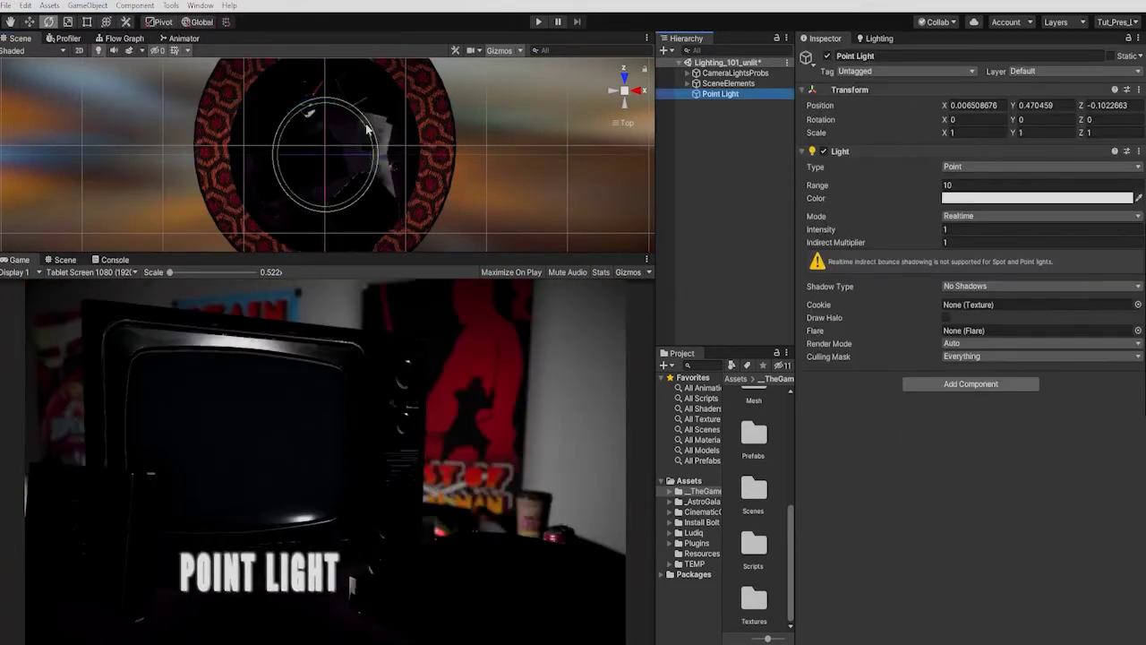
{"action": "mouse_move", "coordinate": [363, 143]}
{"action": "left_mouse_down"}
{"action": "mouse_move", "coordinate": [371, 154]}
{"action": "mouse_move", "coordinate": [383, 134]}
{"action": "mouse_move", "coordinate": [383, 175]}
{"action": "left_mouse_up"}
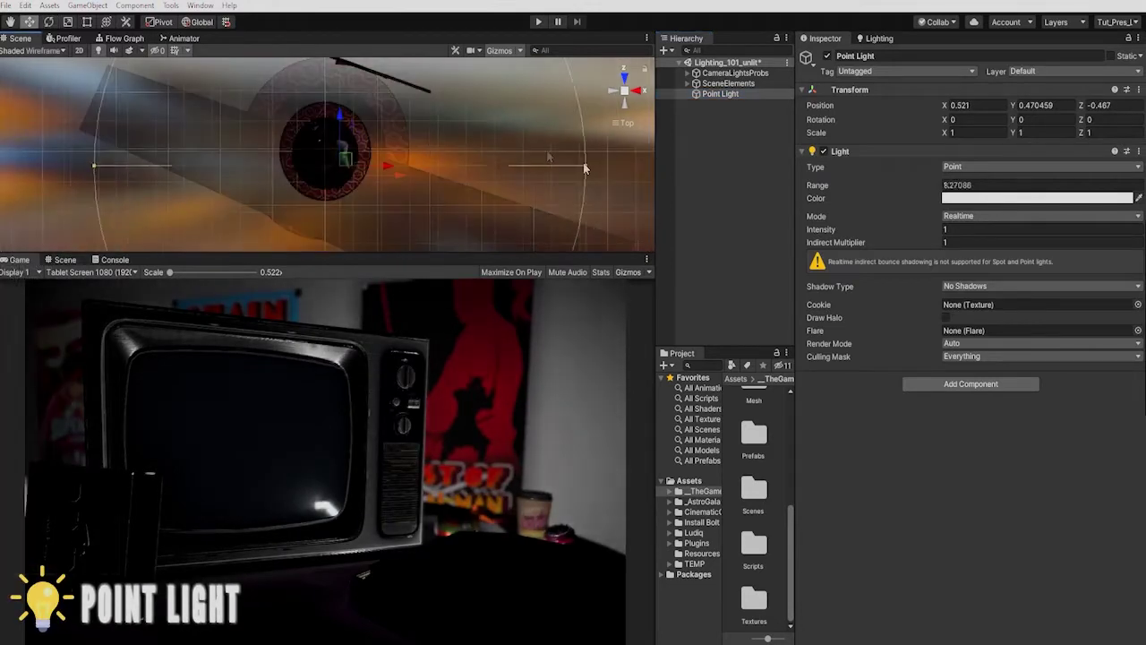
{"action": "mouse_move", "coordinate": [583, 162]}
{"action": "left_mouse_down"}
{"action": "mouse_move", "coordinate": [555, 163]}
{"action": "mouse_move", "coordinate": [591, 165]}
{"action": "left_mouse_up"}
{"action": "left_click", "coordinate": [644, 91]}
{"action": "left_click_drag", "start_coordinate": [311, 106], "coordinate": [309, 72]}
{"action": "left_click", "coordinate": [629, 83]}
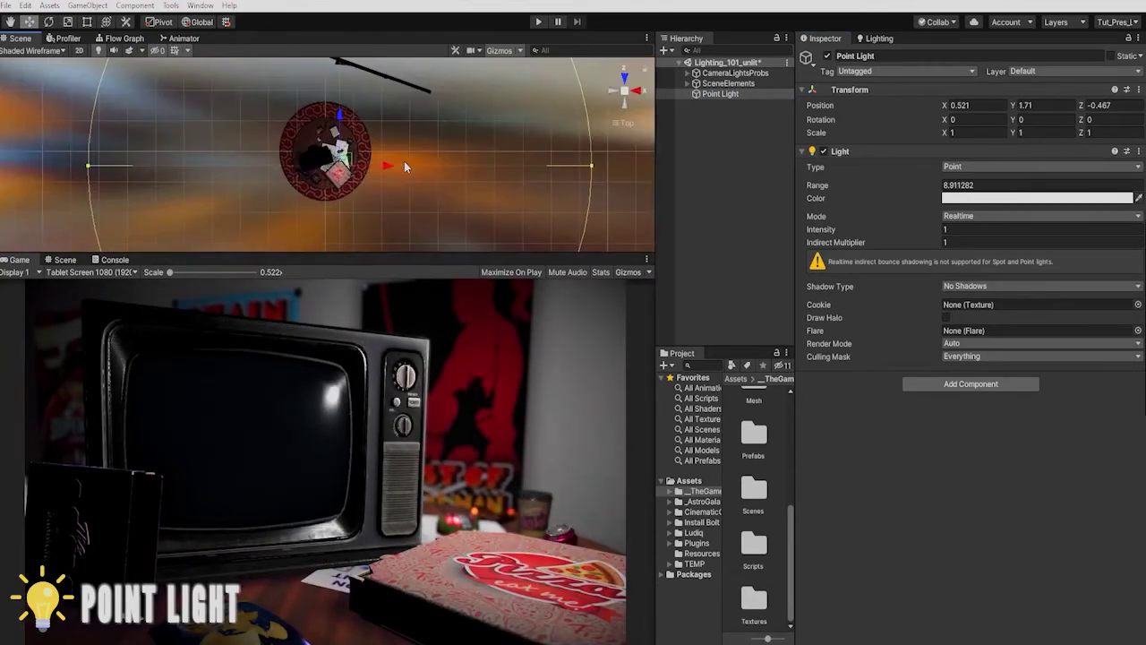
{"action": "left_click_drag", "start_coordinate": [404, 161], "coordinate": [387, 156]}
{"action": "left_click_drag", "start_coordinate": [585, 168], "coordinate": [409, 171]}
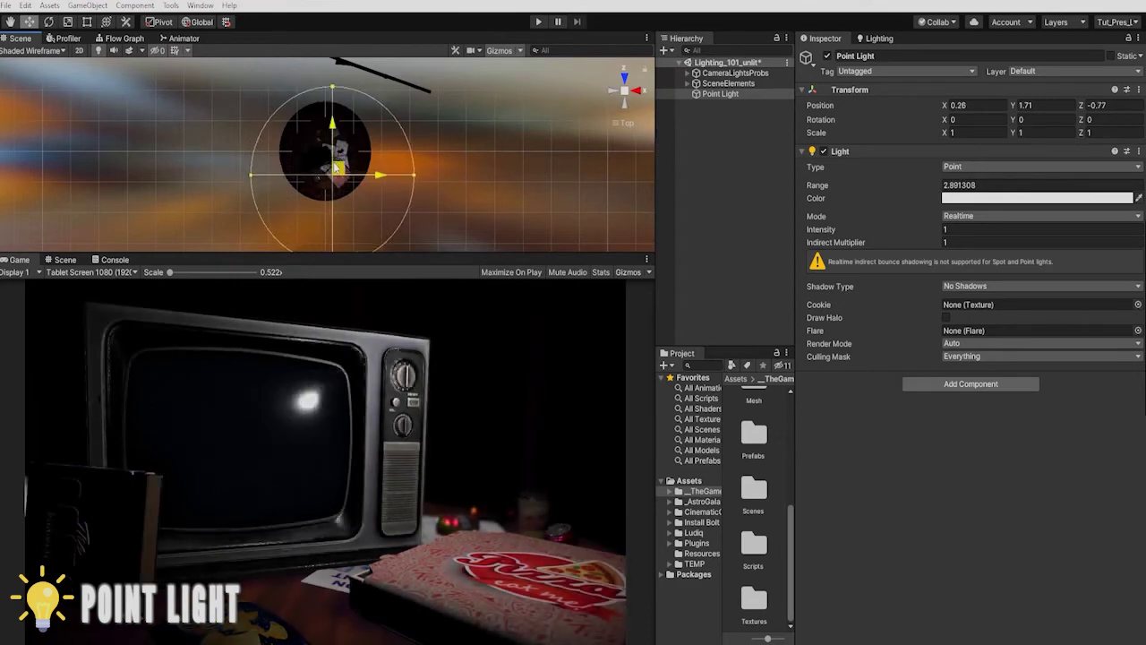
{"action": "left_click_drag", "start_coordinate": [327, 161], "coordinate": [333, 166]}
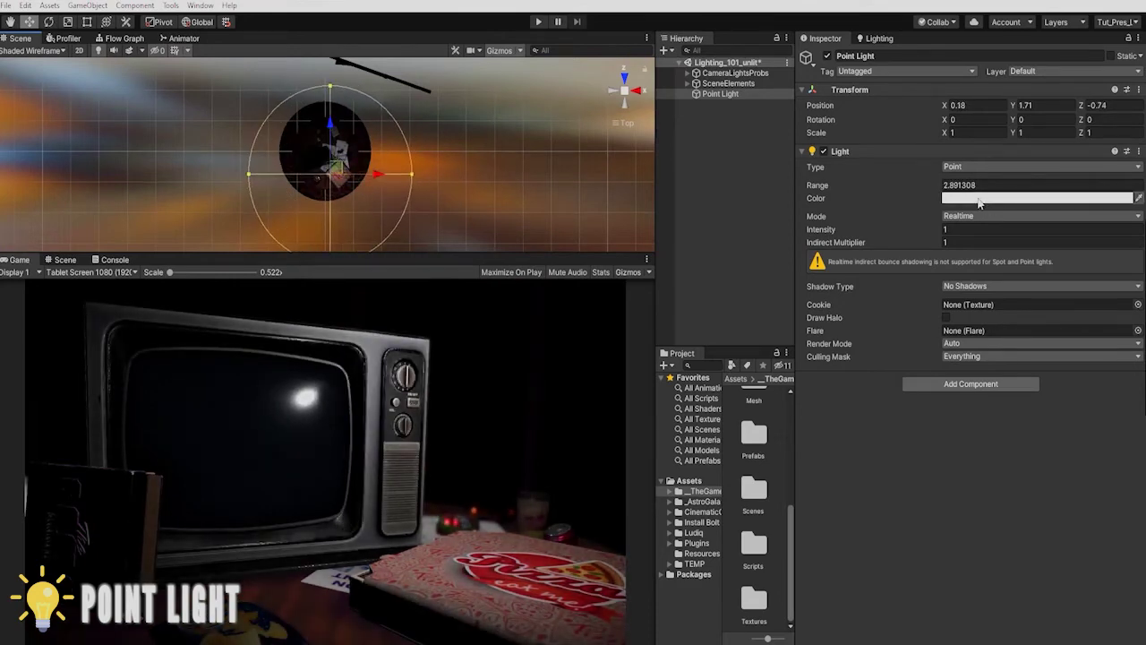
- Give the point light a pale-blue colour (95BBFD)
{"action": "left_click", "coordinate": [979, 198]}
{"action": "left_click", "coordinate": [1027, 260]}
{"action": "left_click", "coordinate": [1067, 193]}
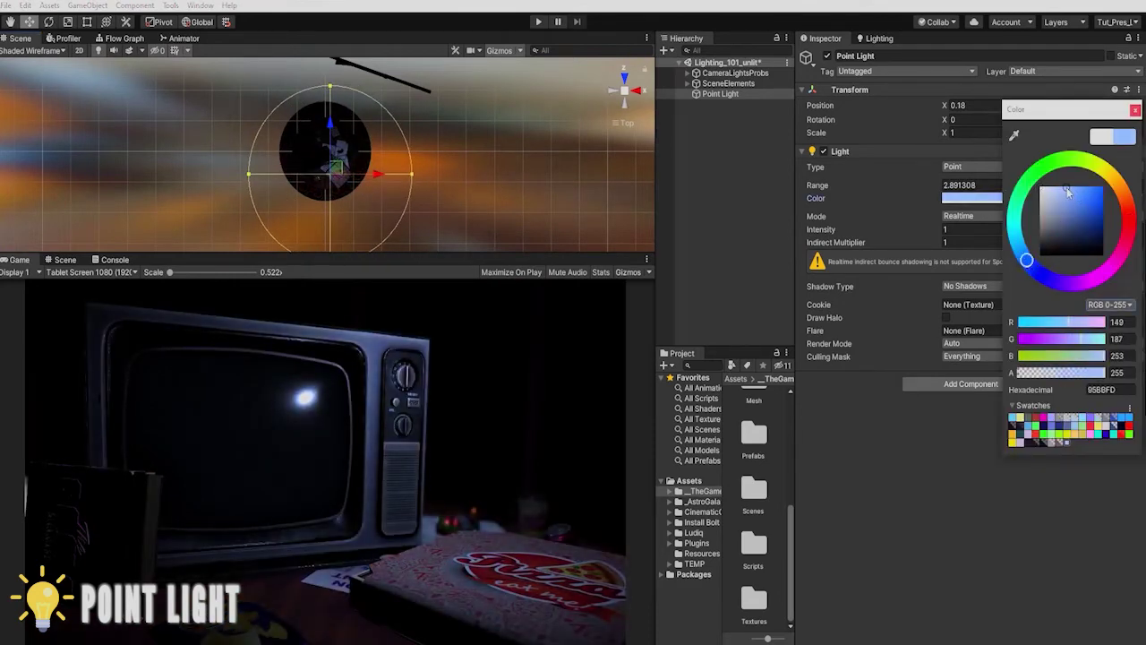
{"action": "left_click", "coordinate": [1135, 111]}
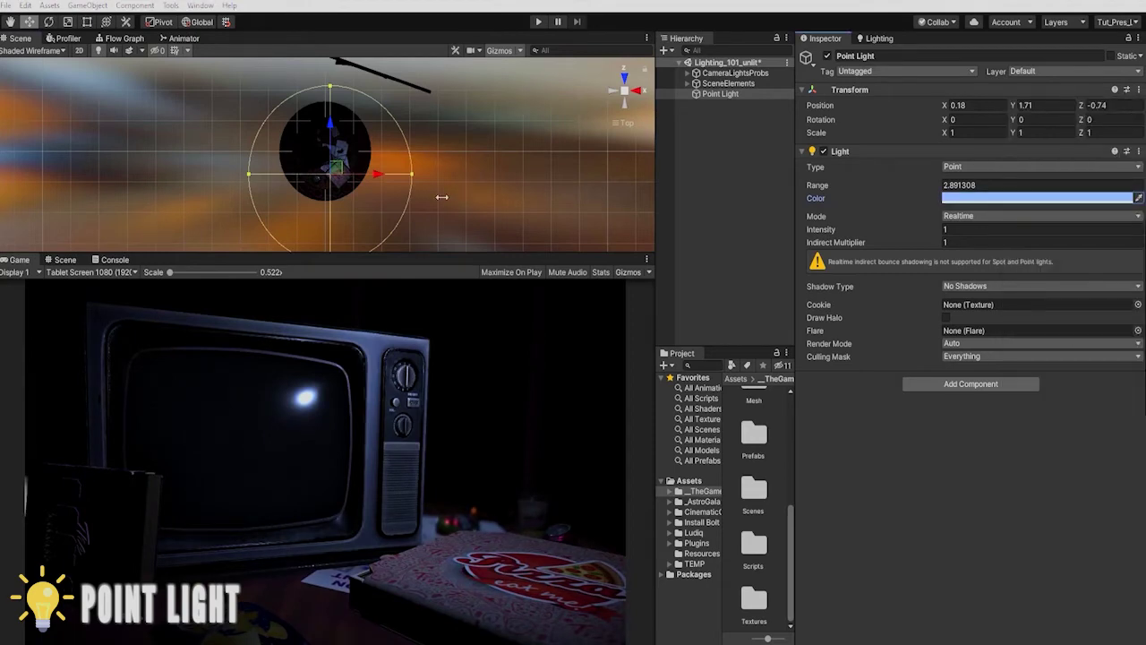
- Reset the point light's rotation, shift it left and raise intensity to about 2
{"action": "key", "text": "e"}
{"action": "left_click_drag", "start_coordinate": [316, 179], "coordinate": [340, 173]}
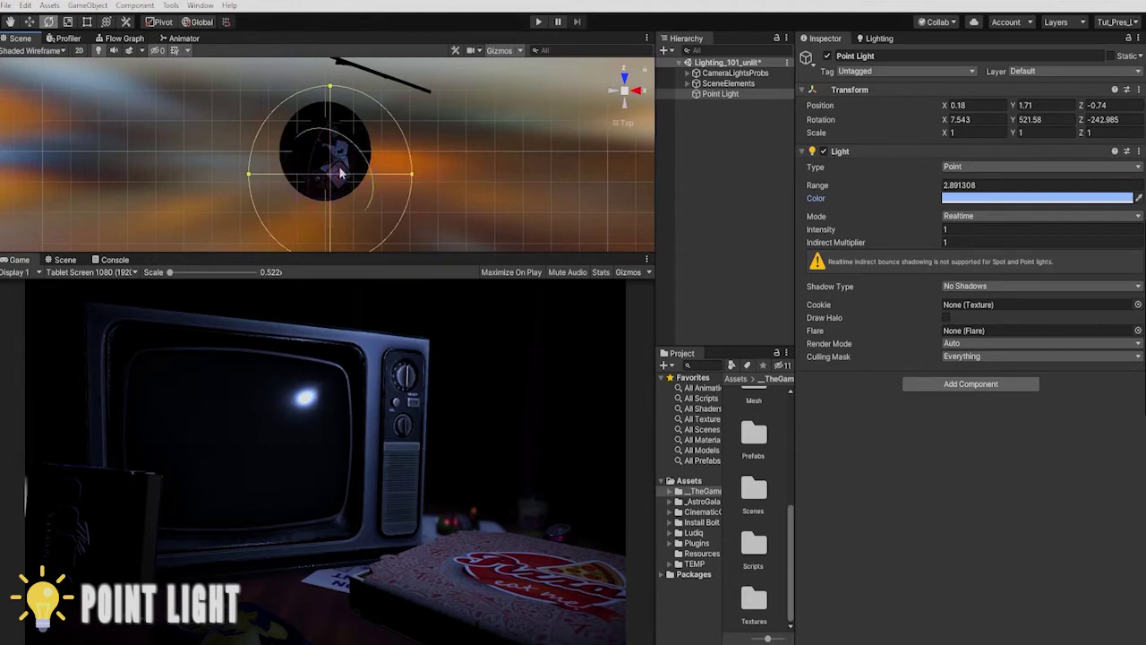
{"action": "left_click_drag", "start_coordinate": [329, 226], "coordinate": [333, 224]}
{"action": "left_click", "coordinate": [975, 119]}
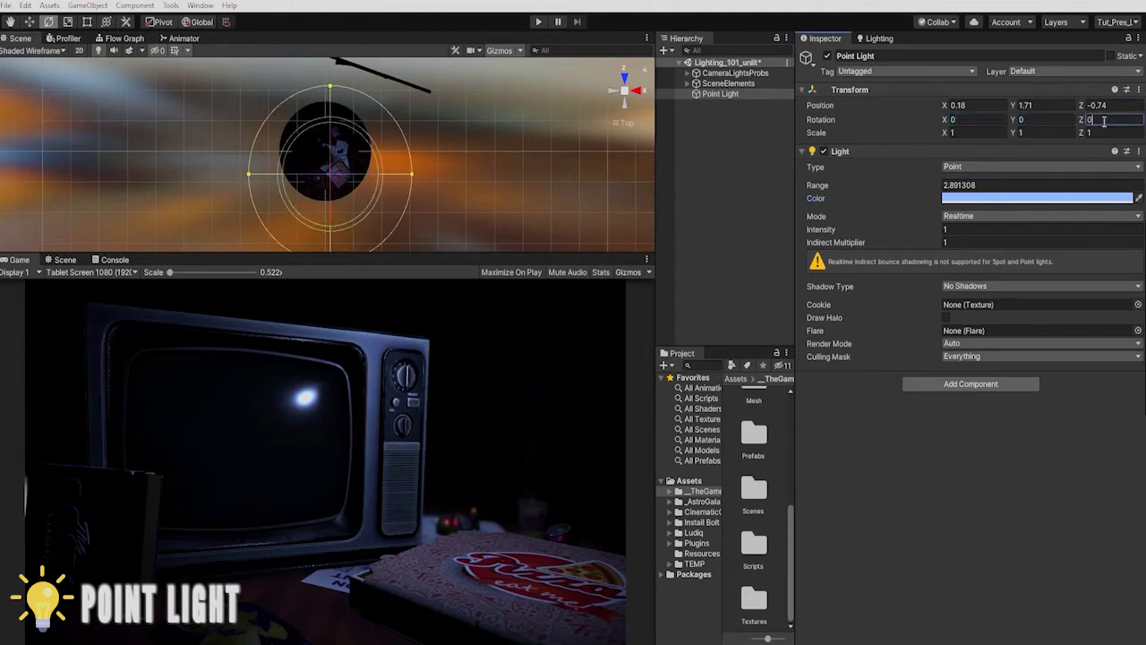
{"action": "key", "text": "w"}
{"action": "left_click_drag", "start_coordinate": [339, 170], "coordinate": [304, 170]}
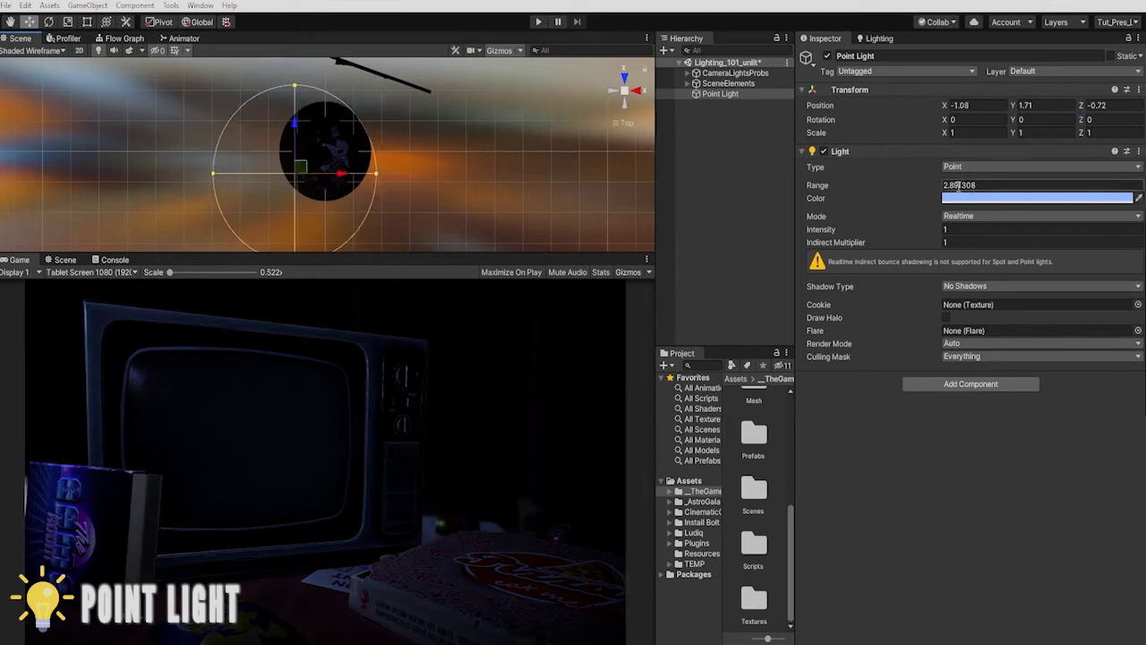
{"action": "left_click_drag", "start_coordinate": [850, 233], "coordinate": [882, 233]}
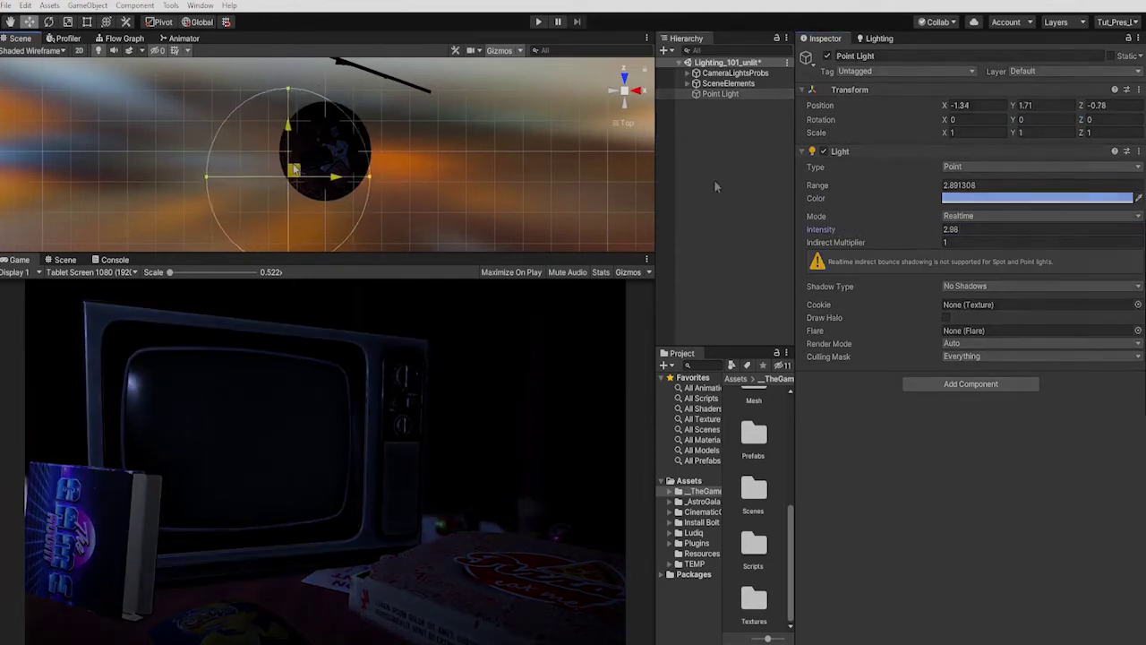
{"action": "left_click", "coordinate": [87, 5]}
- Add a Spot Light above the table, lowered and tilted toward the TV
{"action": "left_click", "coordinate": [268, 120]}
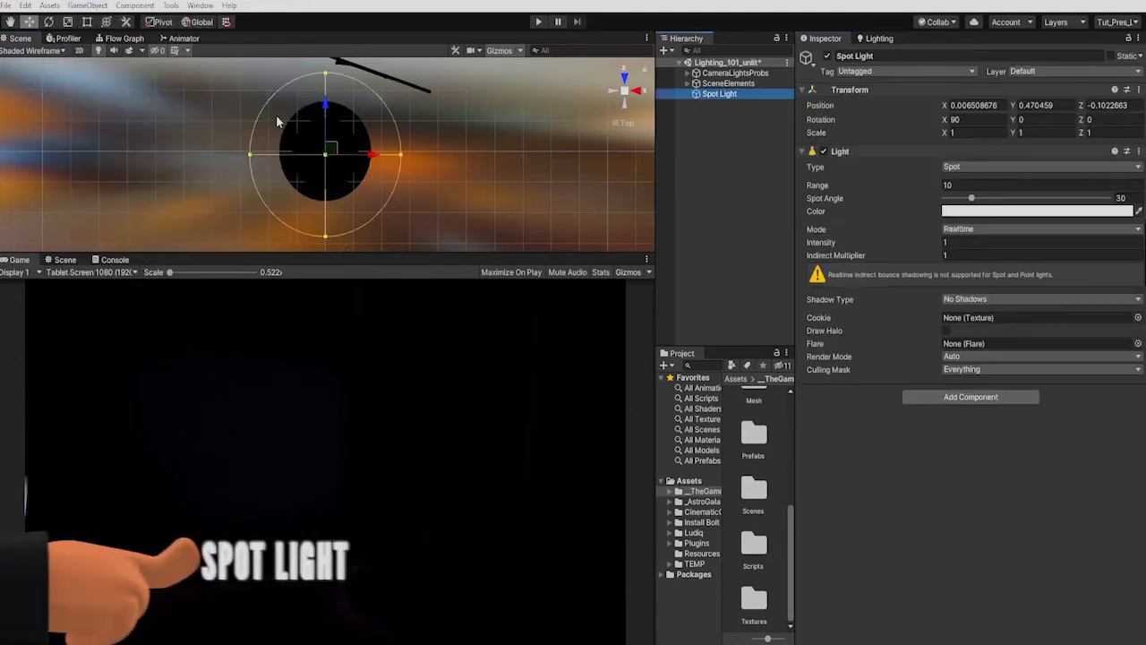
{"action": "left_click", "coordinate": [637, 92]}
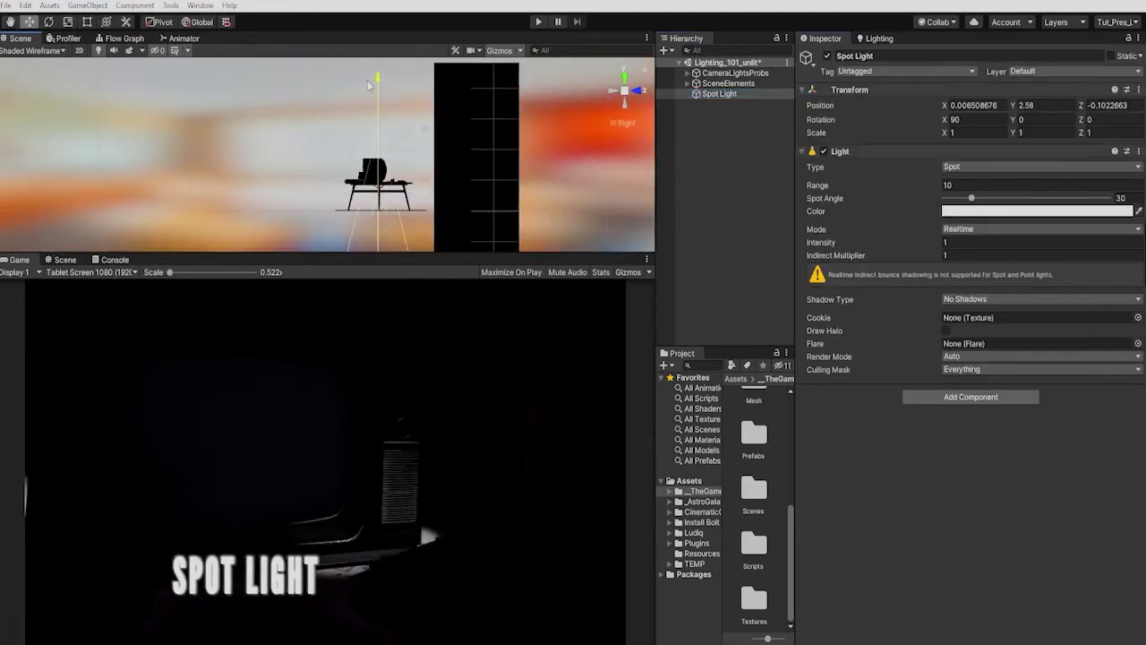
{"action": "left_click_drag", "start_coordinate": [365, 17], "coordinate": [365, 7]}
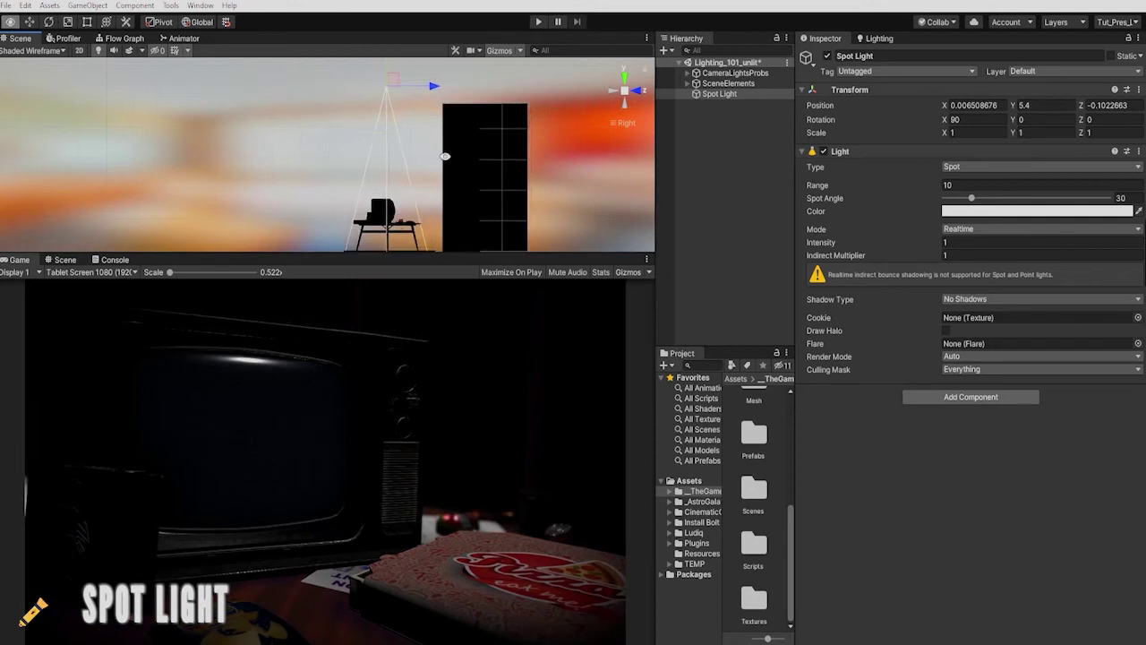
{"action": "scroll", "coordinate": [376, 78], "scroll_direction": "down", "scroll_amount": 5}
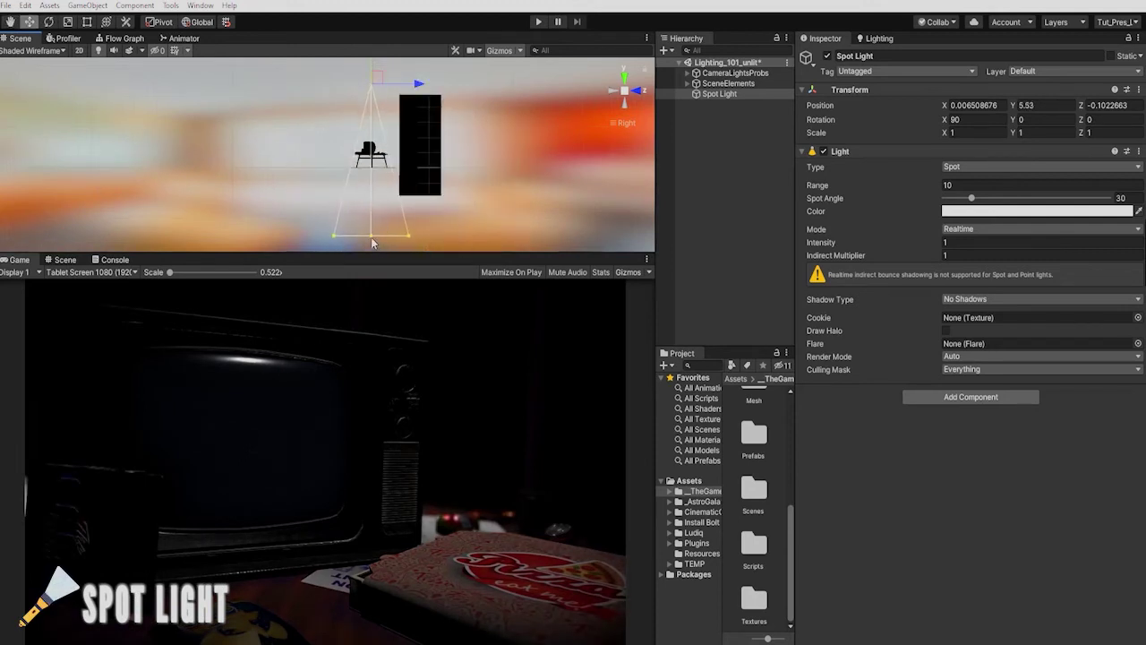
{"action": "left_click_drag", "start_coordinate": [340, 228], "coordinate": [371, 164], "text": "alt"}
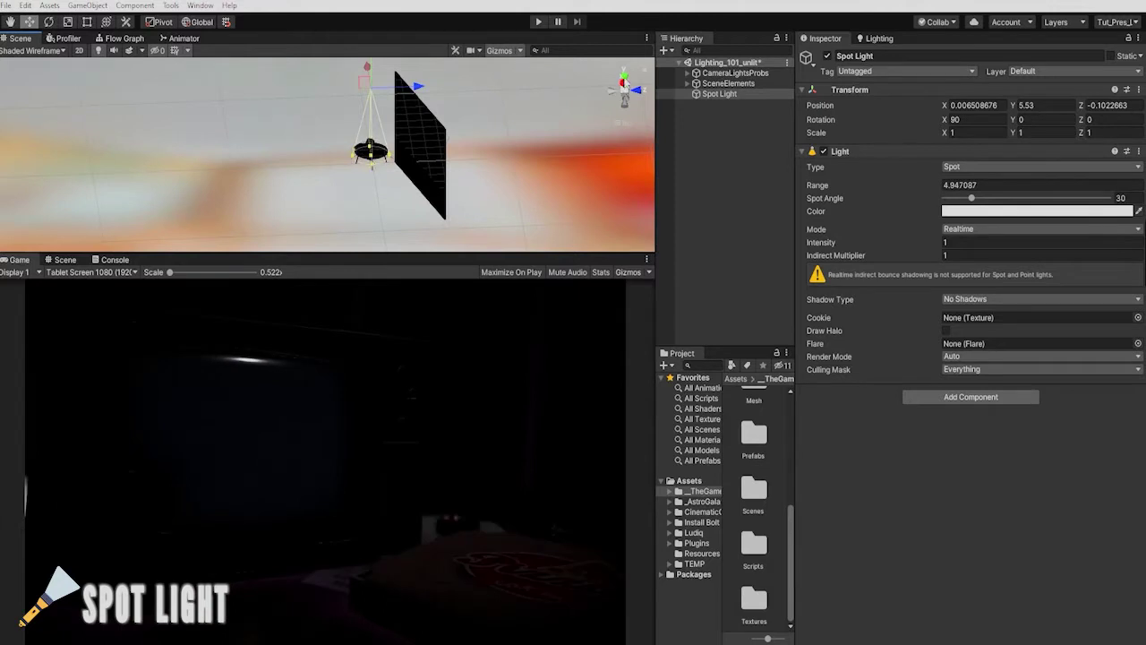
{"action": "left_click", "coordinate": [625, 83]}
{"action": "right_click_drag", "start_coordinate": [386, 80], "coordinate": [409, 63], "text": "alt"}
{"action": "scroll", "coordinate": [409, 86], "scroll_direction": "down", "scroll_amount": 1}
{"action": "left_click_drag", "start_coordinate": [407, 87], "coordinate": [404, 87]}
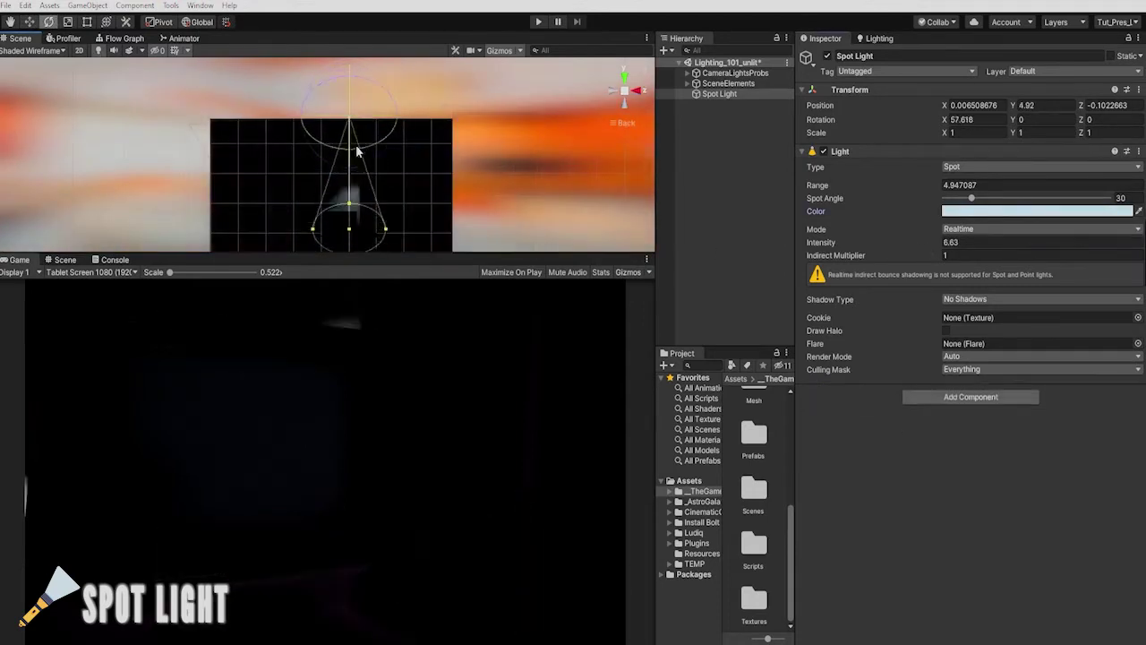
{"action": "left_click_drag", "start_coordinate": [364, 214], "coordinate": [362, 152]}
- Set the spot light's range to 6.3, re-aim its beam, then delete it
{"action": "left_click", "coordinate": [624, 77]}
{"action": "key", "text": "w"}
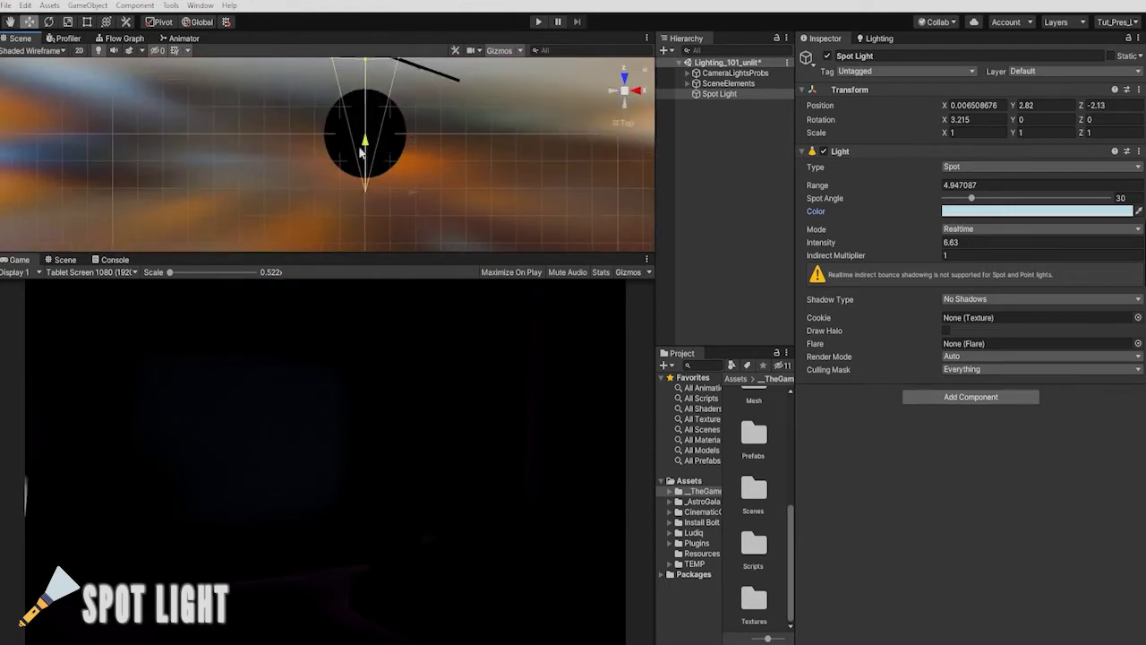
{"action": "left_click_drag", "start_coordinate": [819, 183], "coordinate": [856, 187]}
{"action": "left_click_drag", "start_coordinate": [358, 135], "coordinate": [309, 163]}
{"action": "left_click", "coordinate": [636, 90]}
{"action": "key", "text": "e"}
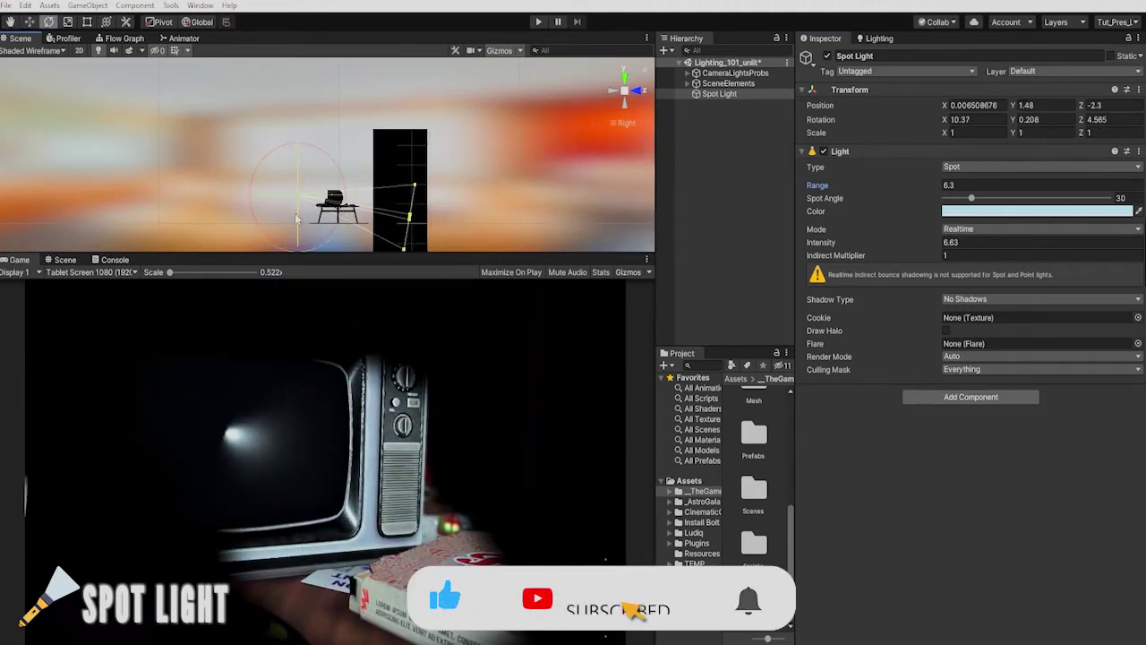
{"action": "left_click_drag", "start_coordinate": [310, 164], "coordinate": [327, 213]}
{"action": "left_click", "coordinate": [25, 5]}
- Add an Area Light with range 13.86 and choose its shape
{"action": "left_click", "coordinate": [63, 208]}
{"action": "left_click", "coordinate": [87, 6]}
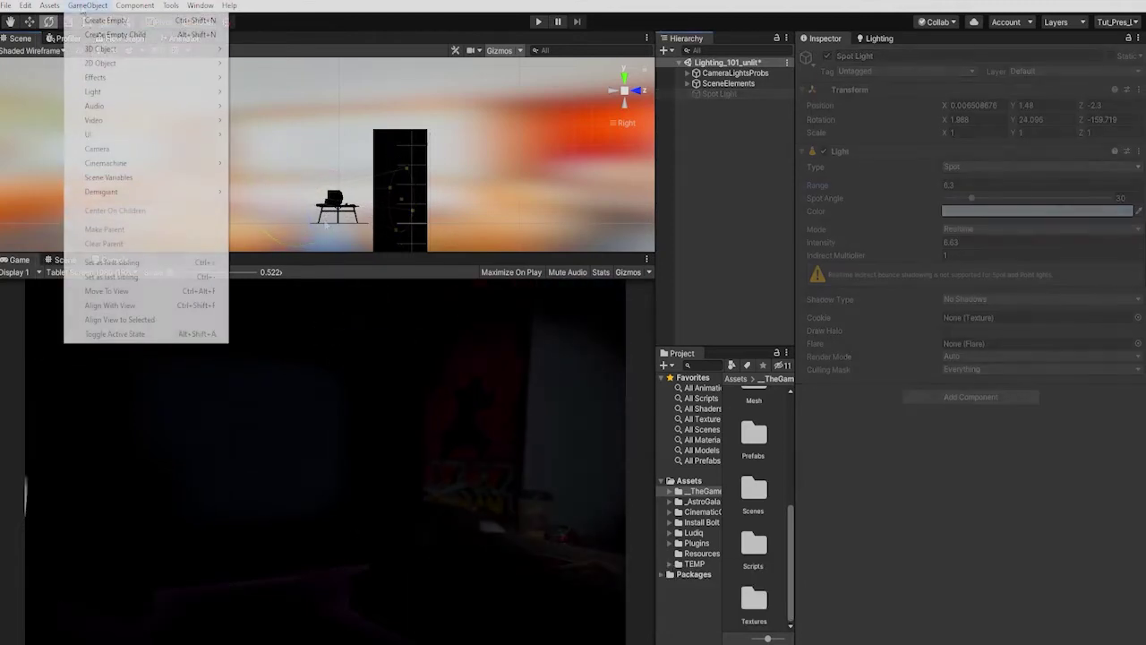
{"action": "mouse_move", "coordinate": [134, 92]}
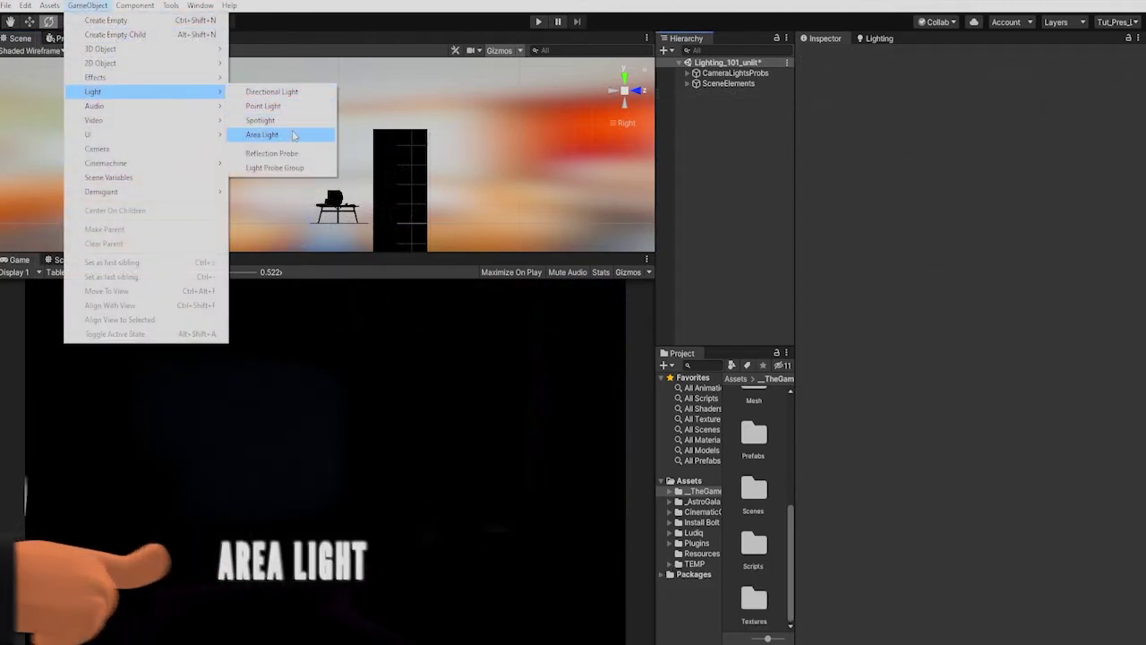
{"action": "left_click", "coordinate": [293, 135]}
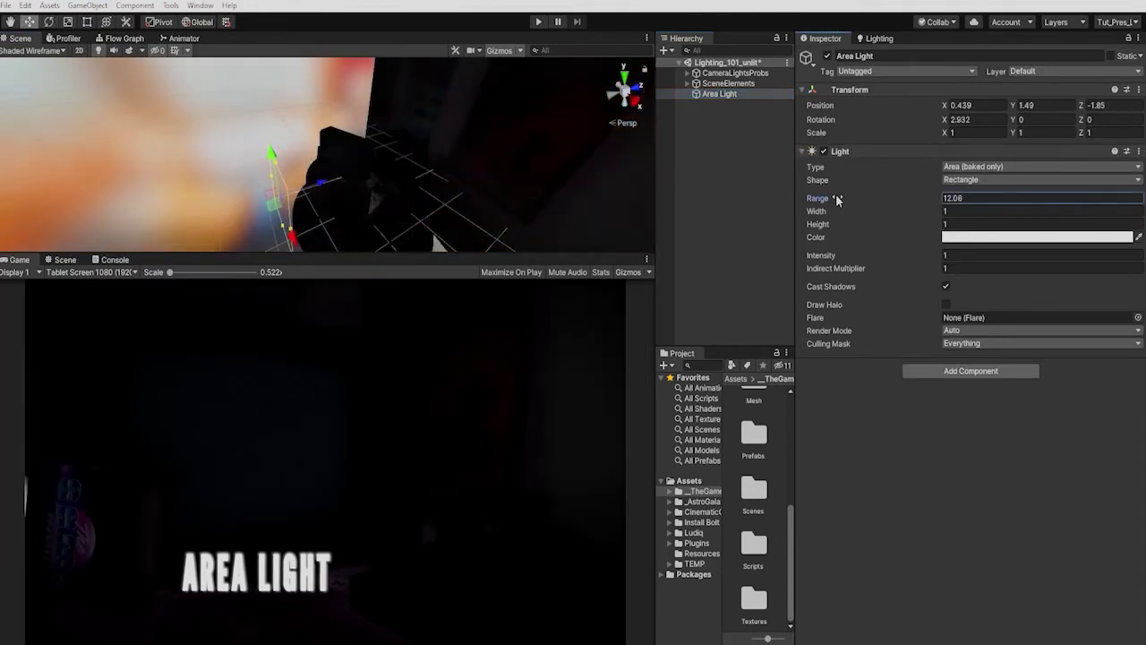
{"action": "left_click_drag", "start_coordinate": [836, 194], "coordinate": [852, 195]}
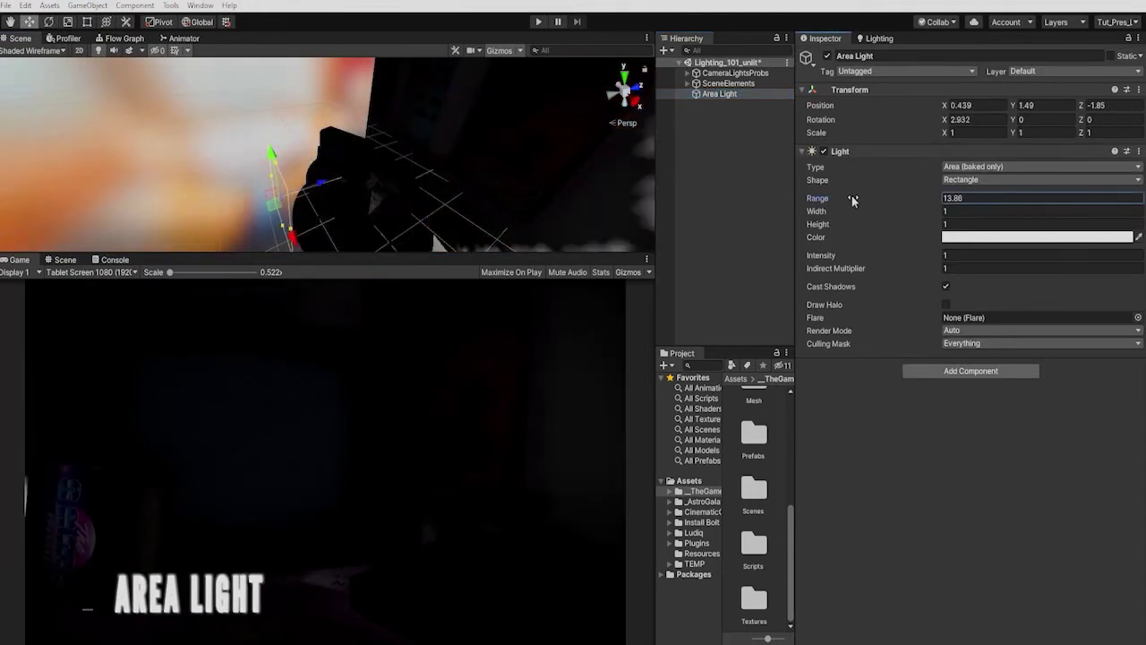
{"action": "scroll", "coordinate": [549, 201], "scroll_direction": "down", "scroll_amount": 2}
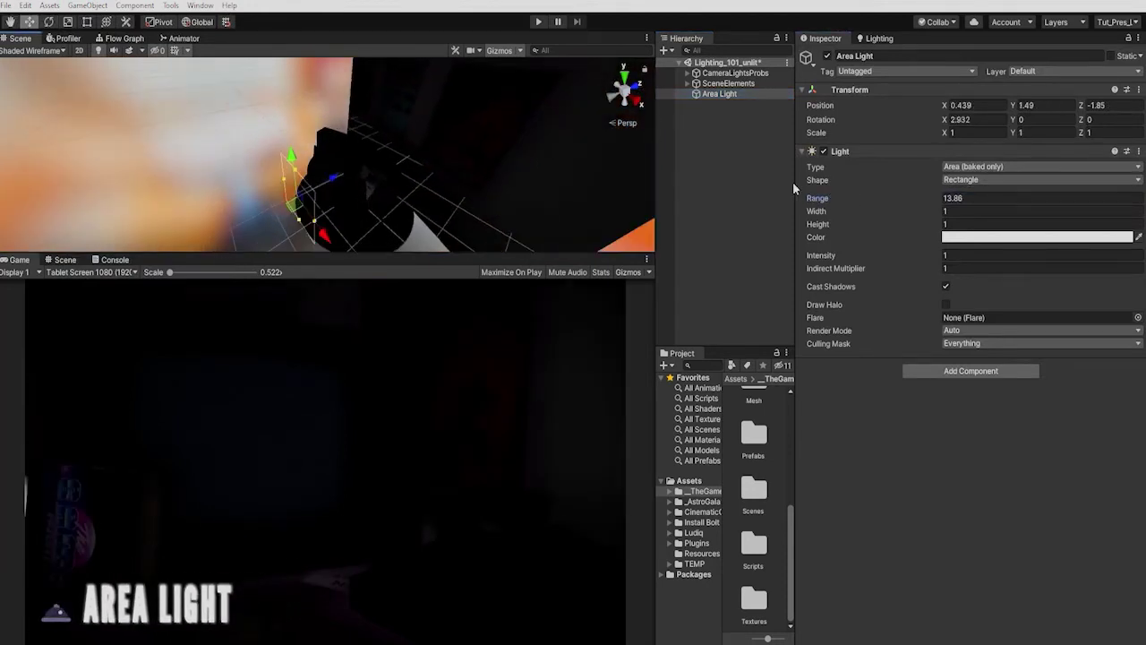
{"action": "left_click", "coordinate": [960, 179]}
{"action": "left_click", "coordinate": [963, 196]}
{"action": "scroll", "coordinate": [477, 197], "scroll_direction": "up", "scroll_amount": 5}
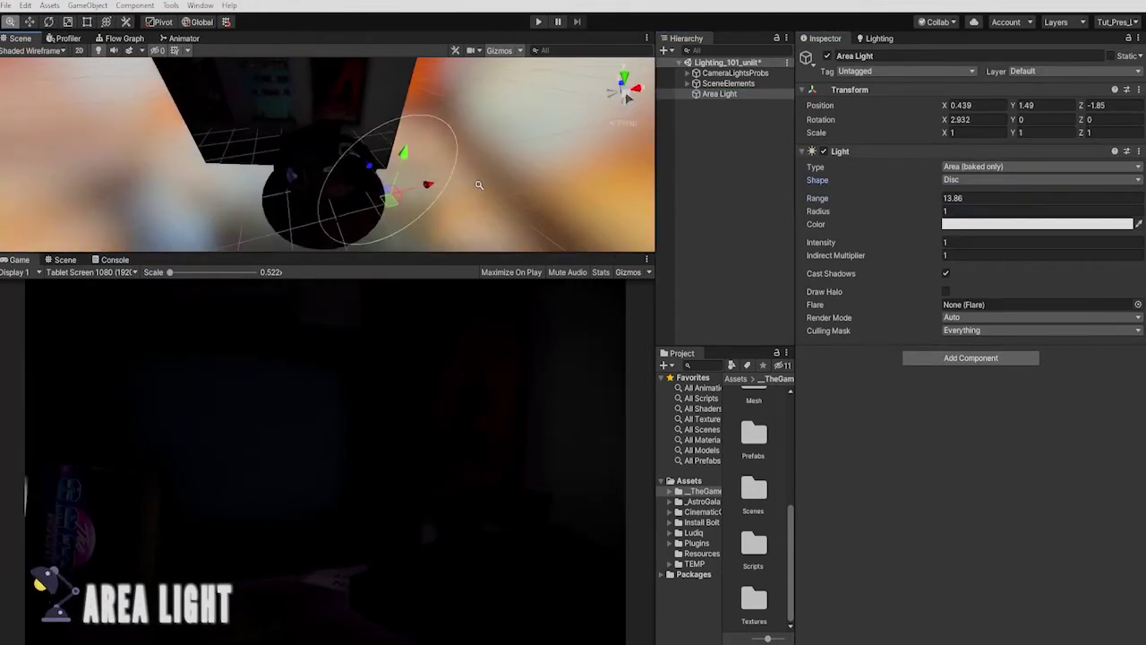
- Resize the area light, stretching its width to about 2.48
{"action": "left_click_drag", "start_coordinate": [478, 185], "coordinate": [399, 223], "text": "alt"}
{"action": "key", "text": "e"}
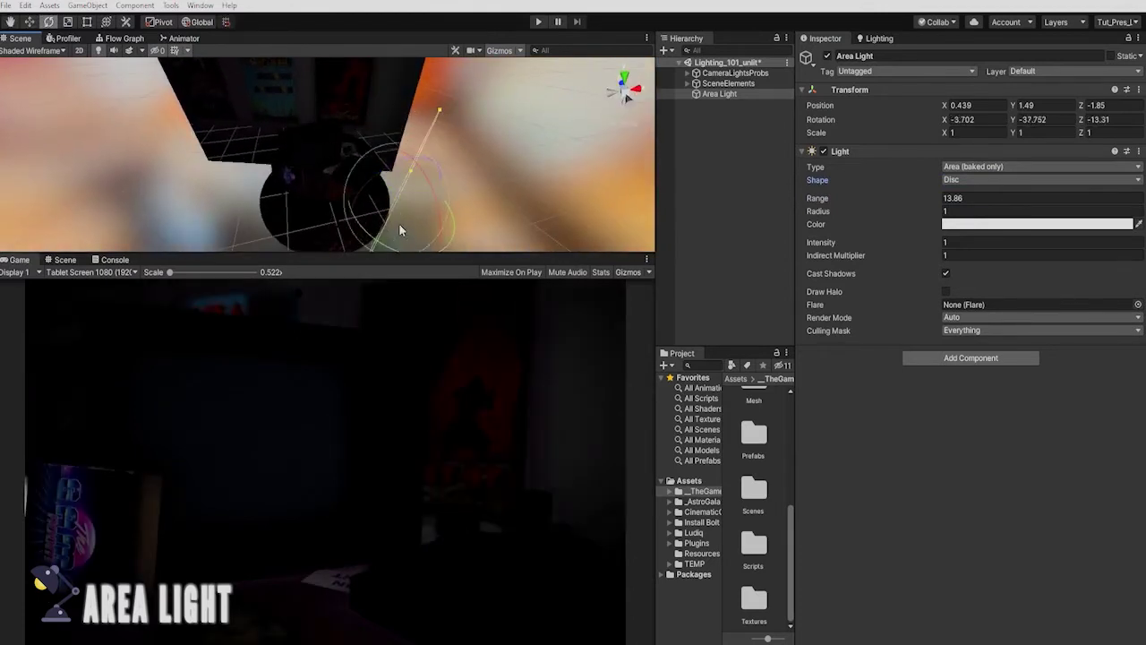
{"action": "key", "text": "w"}
{"action": "left_click_drag", "start_coordinate": [865, 214], "coordinate": [875, 215]}
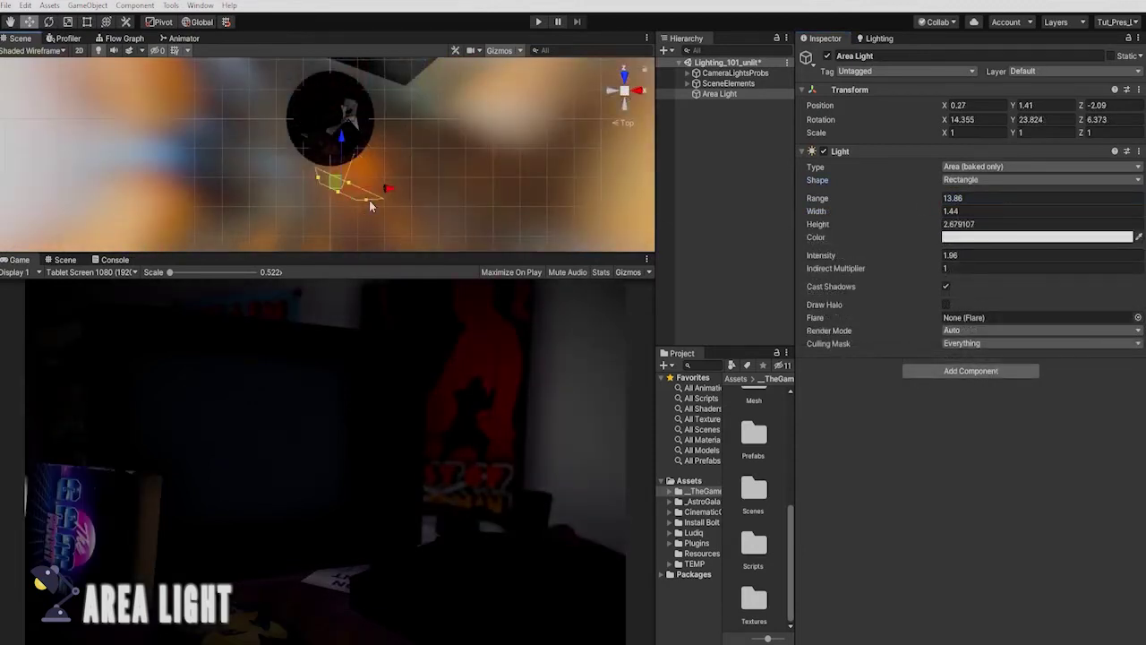
{"action": "left_click_drag", "start_coordinate": [316, 178], "coordinate": [299, 170]}
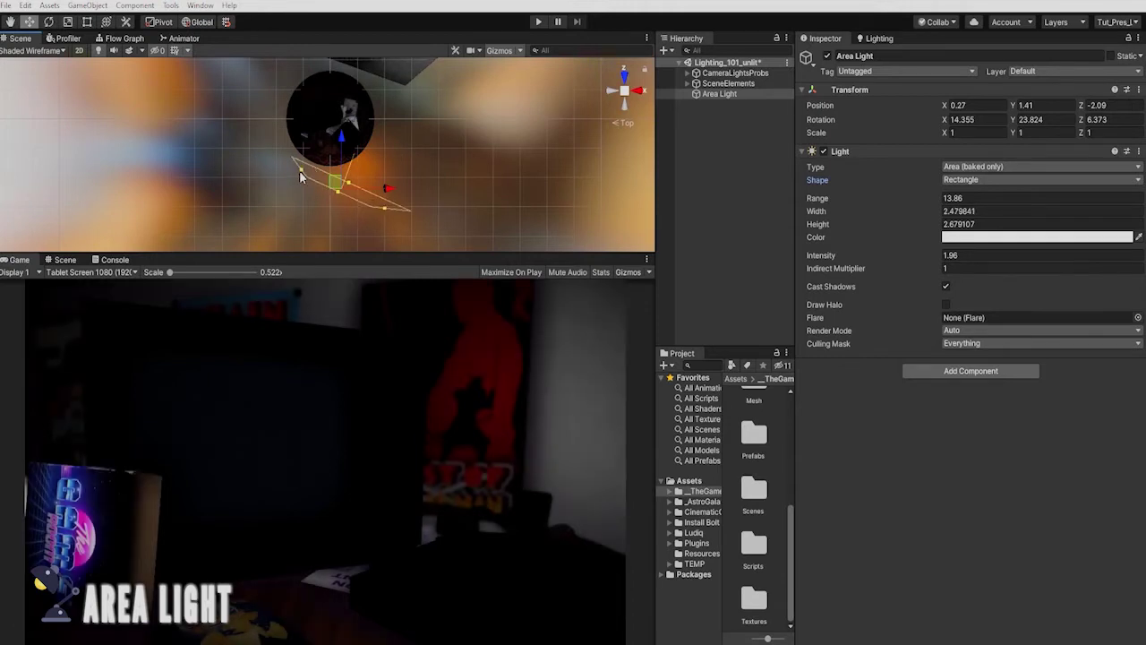
- Preview the baked lightmap, widen the Area Light to about 3.57, and preview the re-bake
{"action": "left_click", "coordinate": [871, 37]}
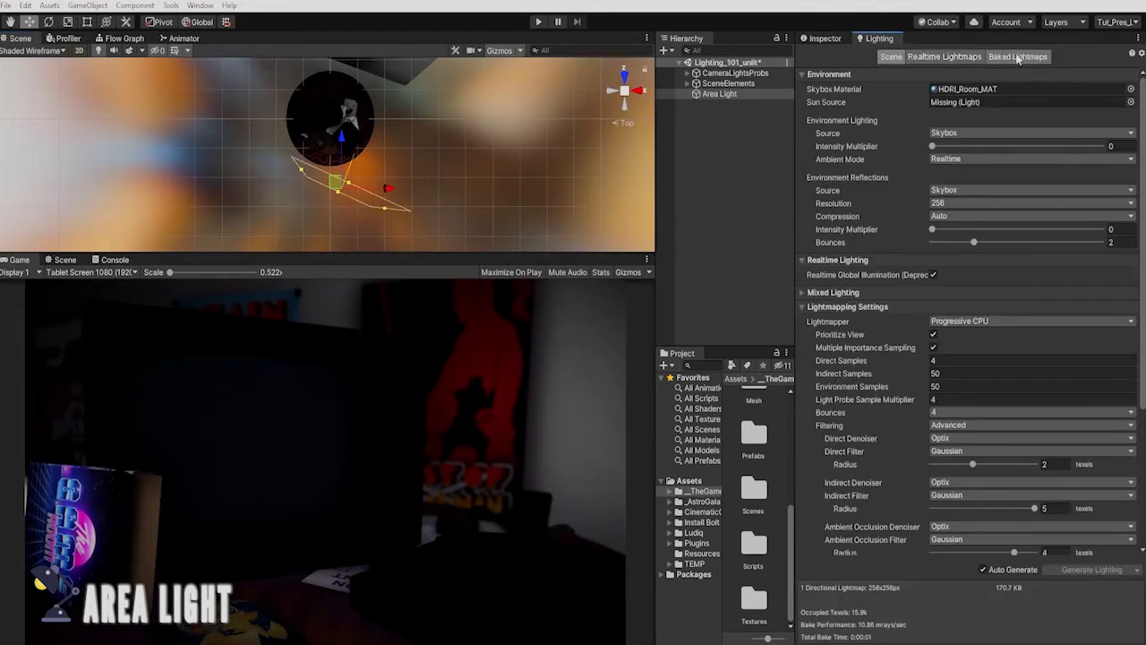
{"action": "left_click", "coordinate": [833, 144]}
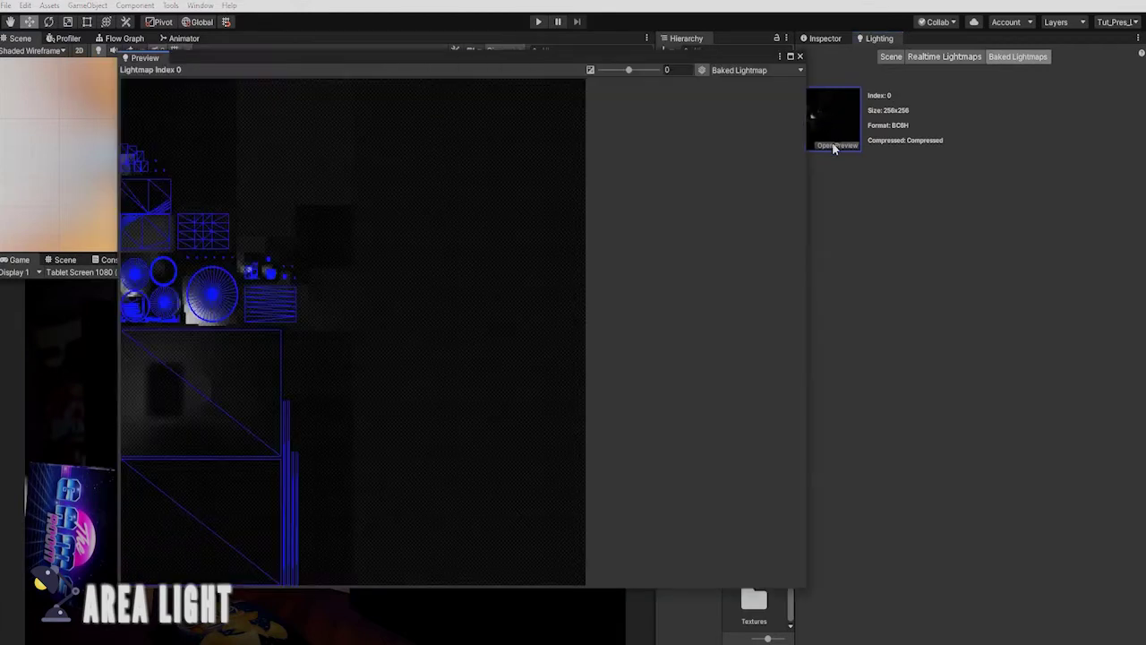
{"action": "left_click", "coordinate": [800, 55]}
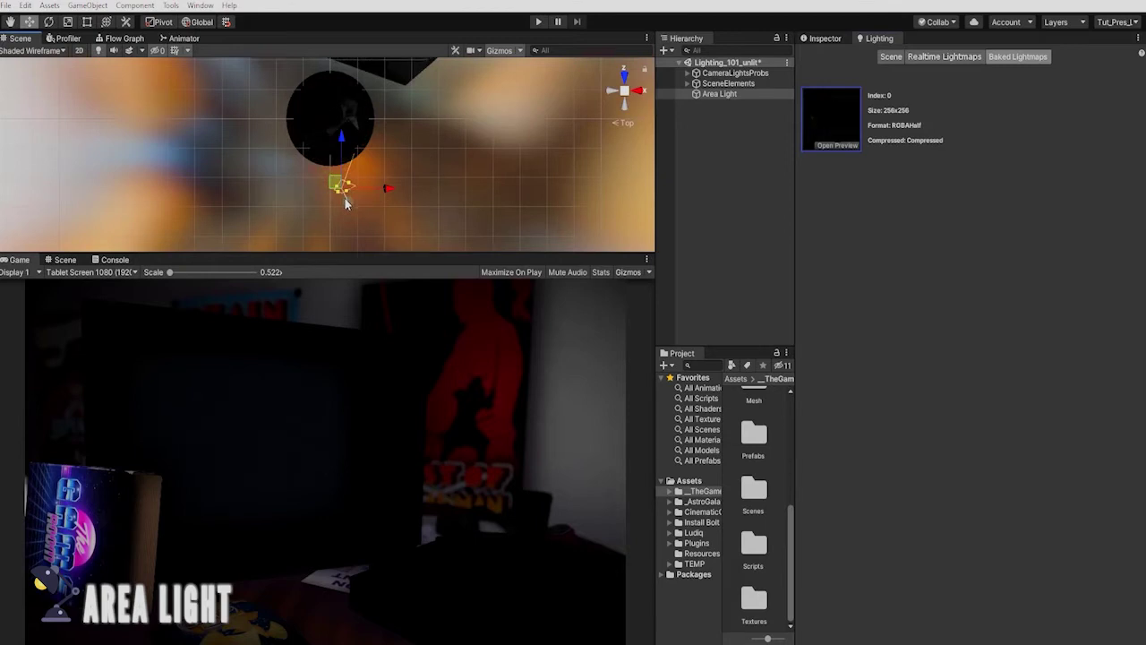
{"action": "left_click", "coordinate": [833, 143]}
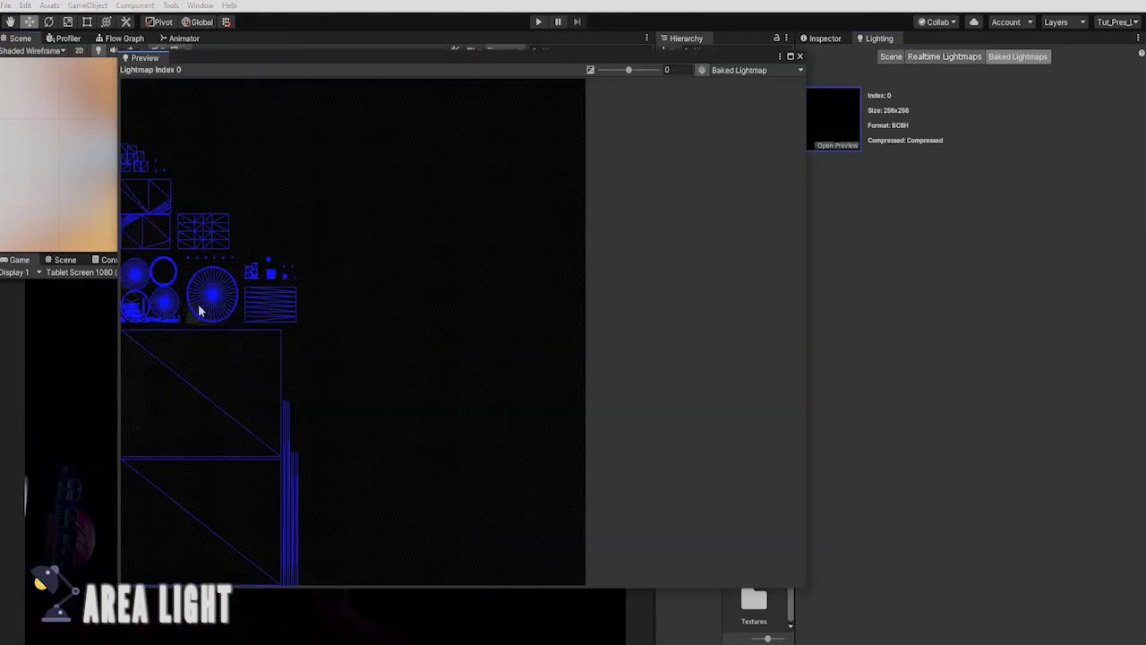
{"action": "left_click", "coordinate": [800, 54]}
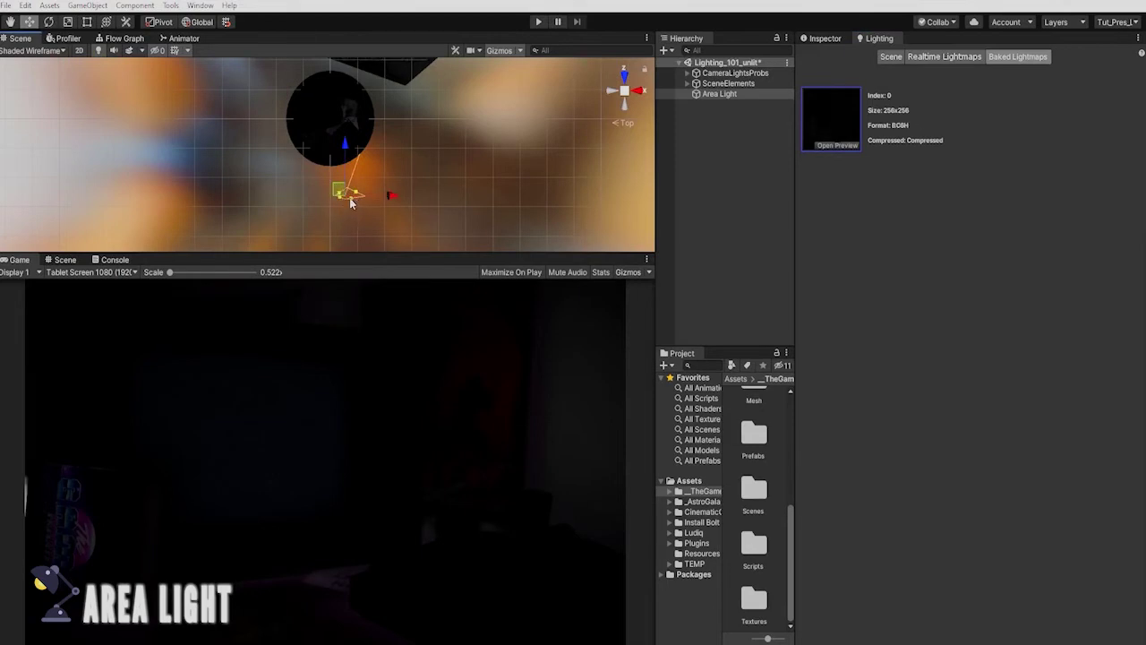
{"action": "left_click_drag", "start_coordinate": [406, 225], "coordinate": [416, 227]}
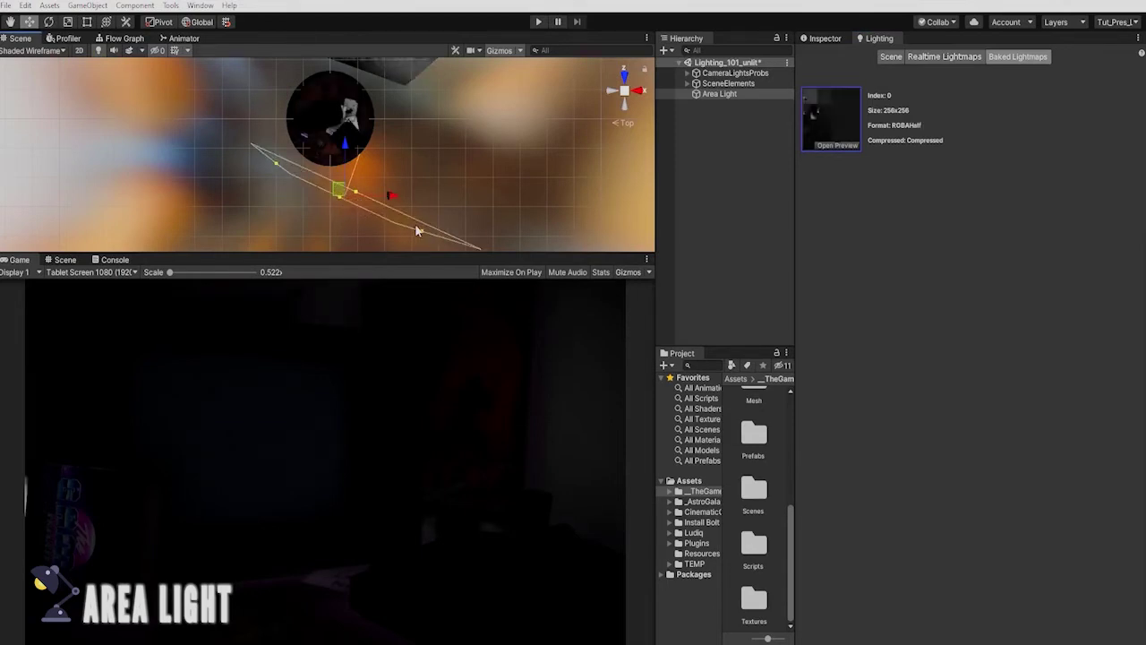
{"action": "left_click", "coordinate": [833, 145]}
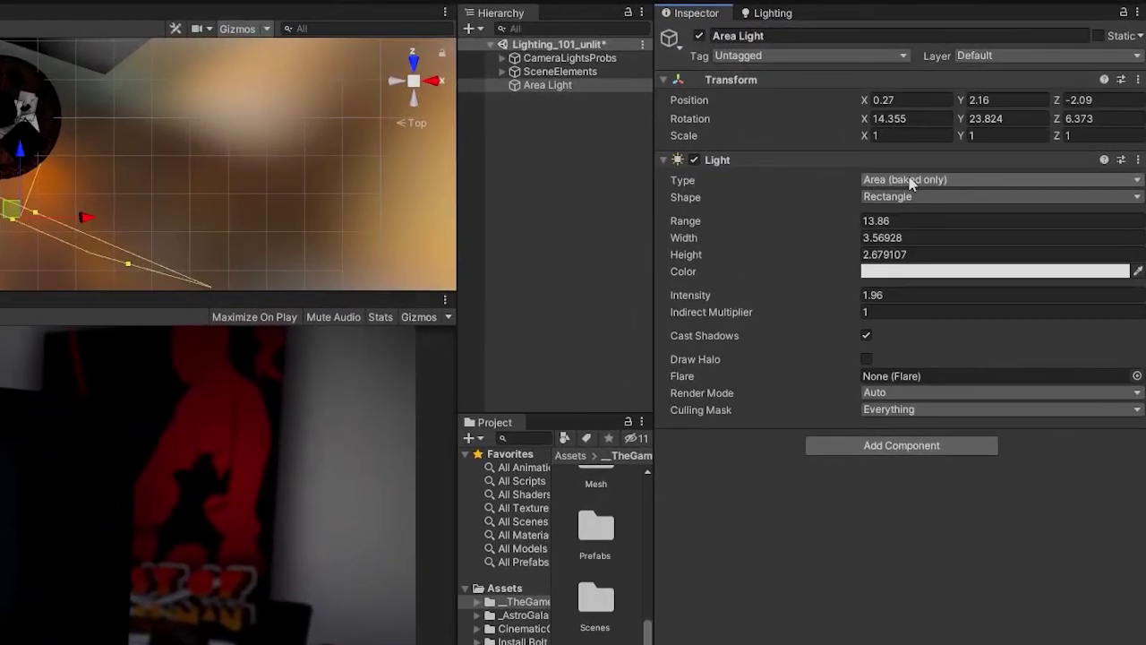
- Switch the light type through Directional and Spot to Point, and set its Range to 6
{"action": "left_click", "coordinate": [911, 182]}
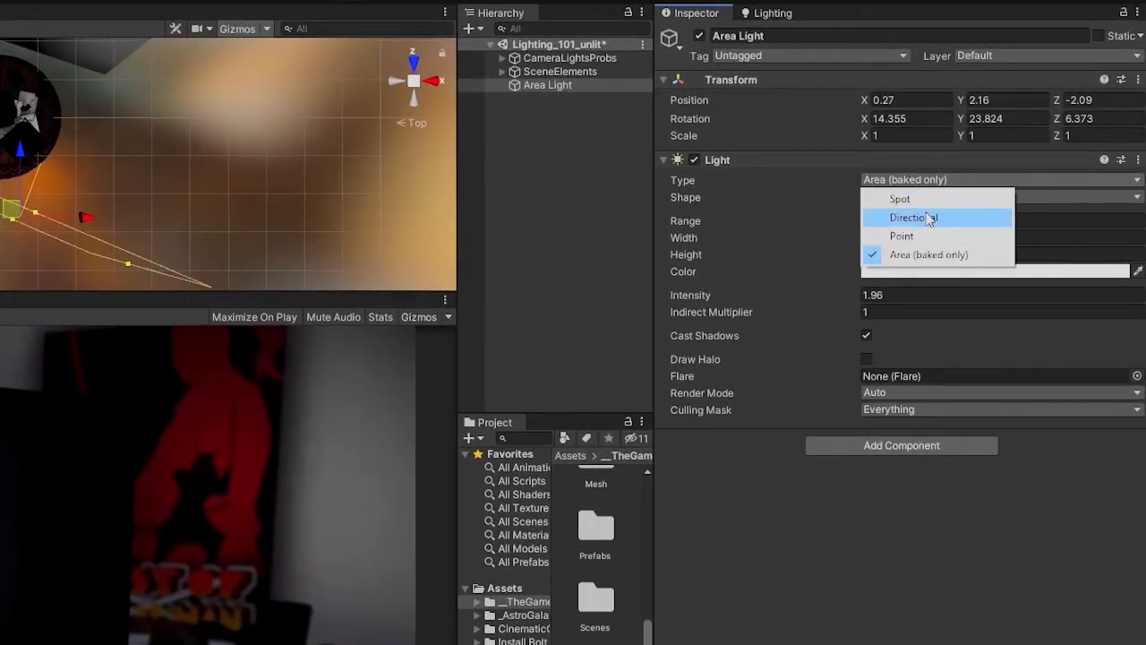
{"action": "left_click", "coordinate": [929, 218]}
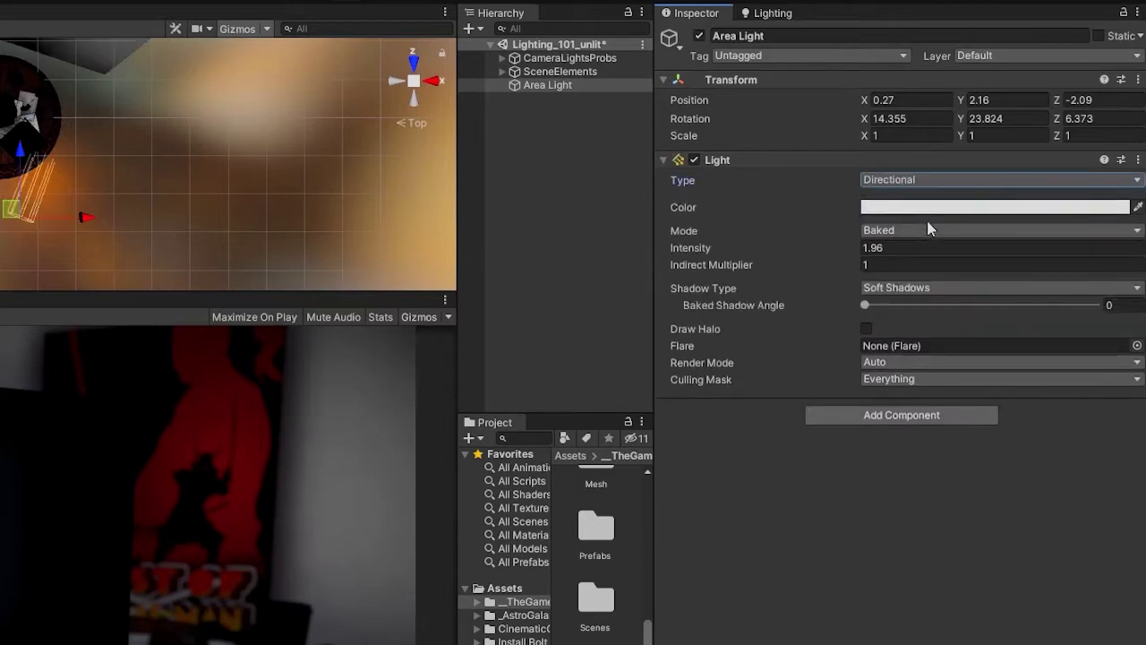
{"action": "left_click", "coordinate": [927, 227]}
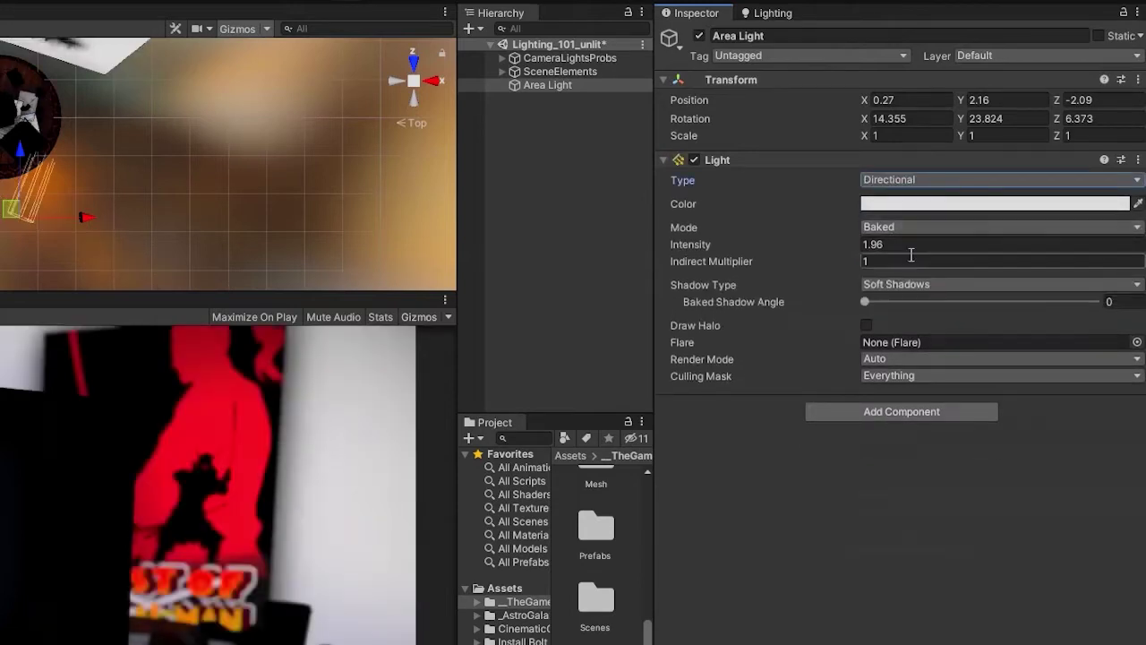
{"action": "left_click", "coordinate": [911, 256]}
{"action": "left_click", "coordinate": [896, 180]}
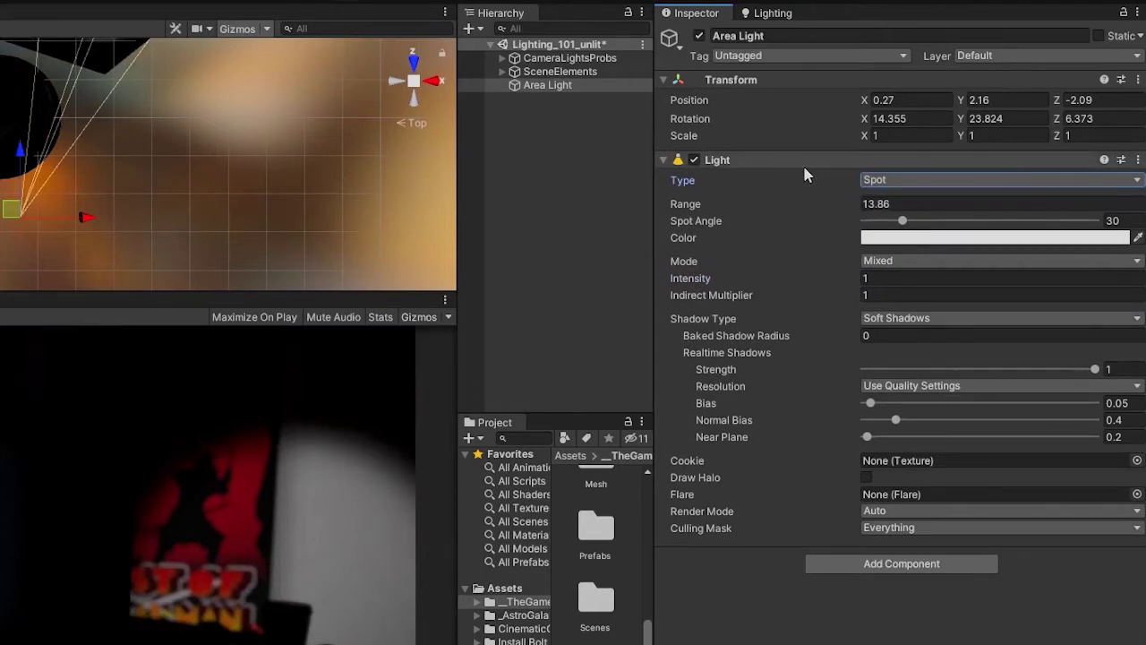
{"action": "left_click", "coordinate": [877, 180]}
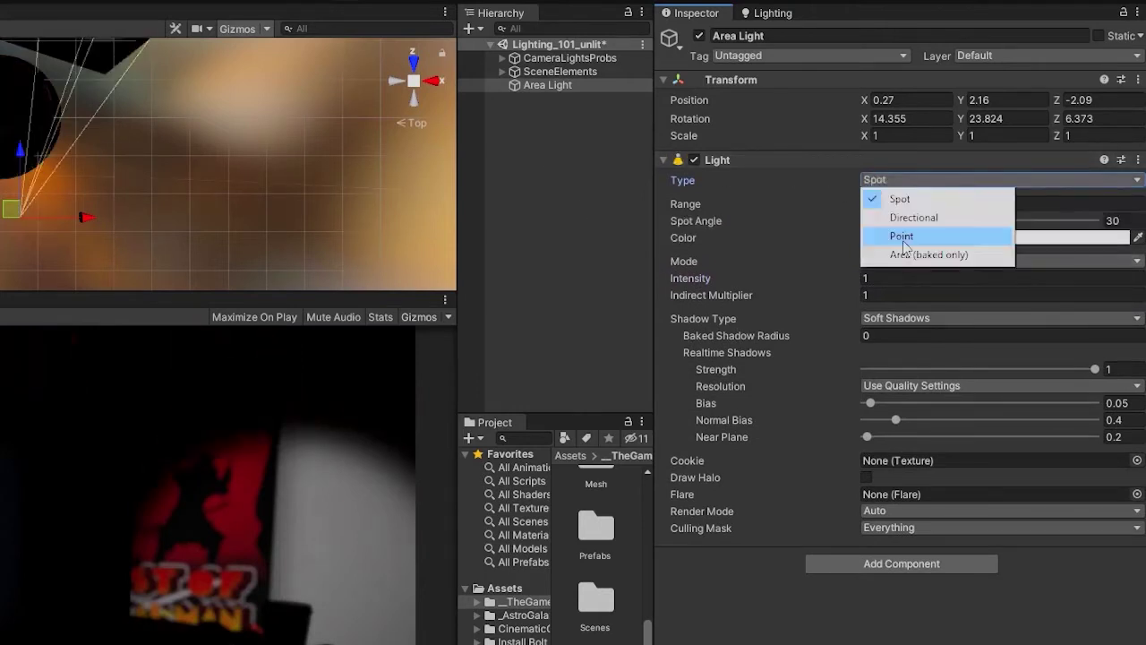
{"action": "left_click", "coordinate": [903, 237]}
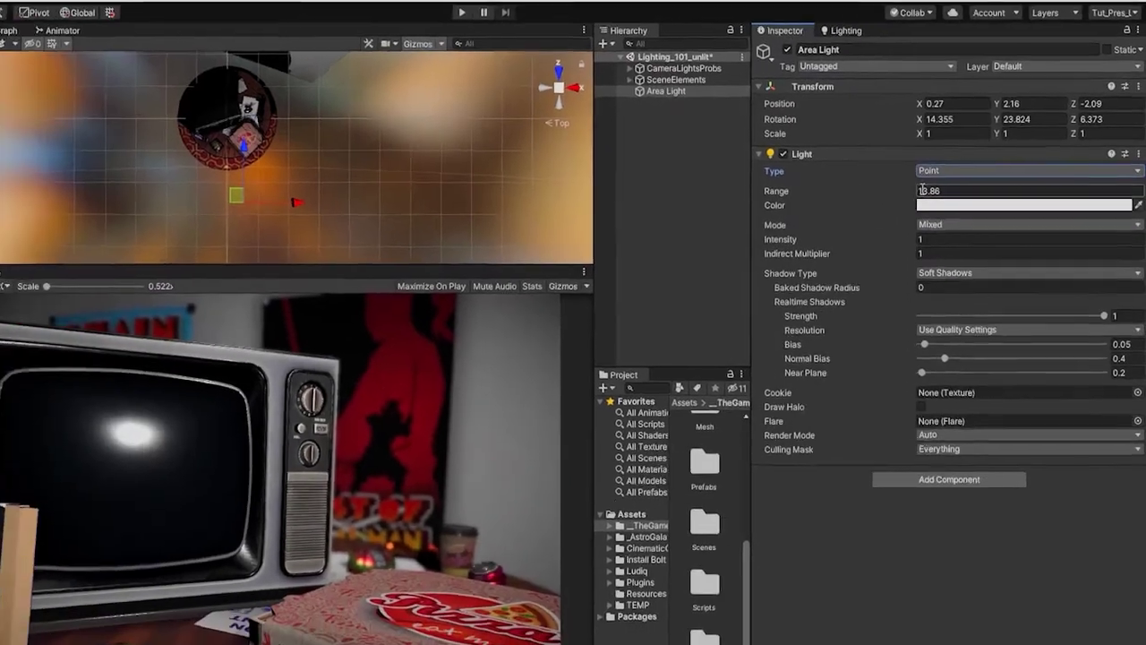
{"action": "left_click", "coordinate": [926, 197]}
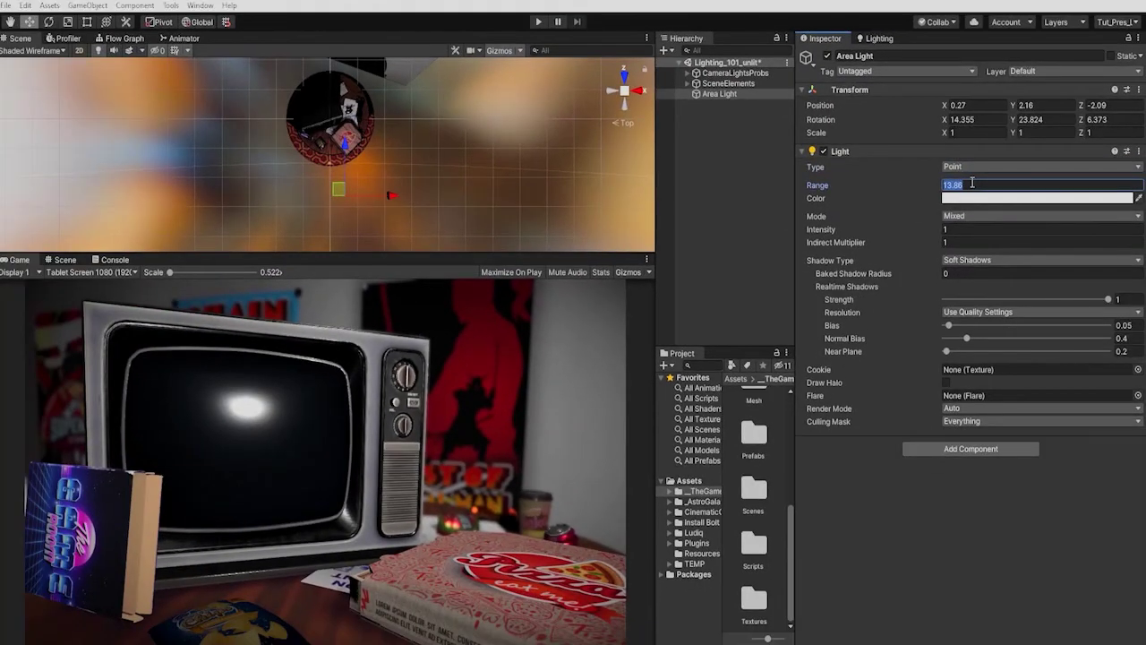
{"action": "type", "text": "8"}
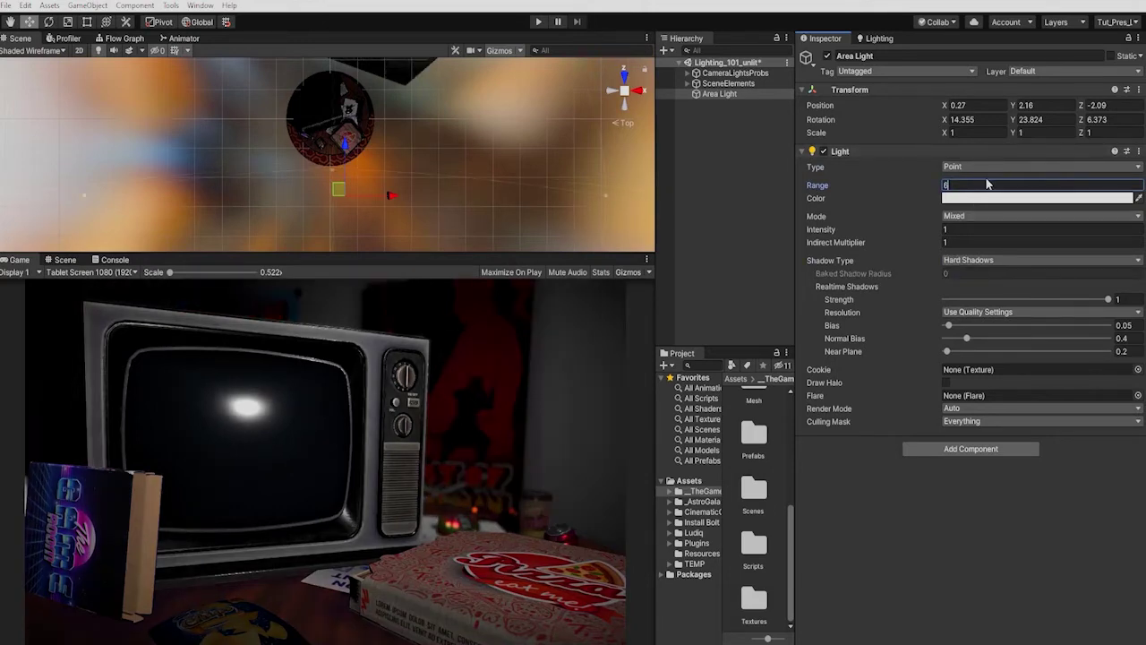
{"action": "left_click", "coordinate": [989, 197]}
- Tint the point light pale blue-violet (7E93F8) in the colour picker
{"action": "left_click", "coordinate": [1066, 167]}
{"action": "left_click", "coordinate": [1100, 188]}
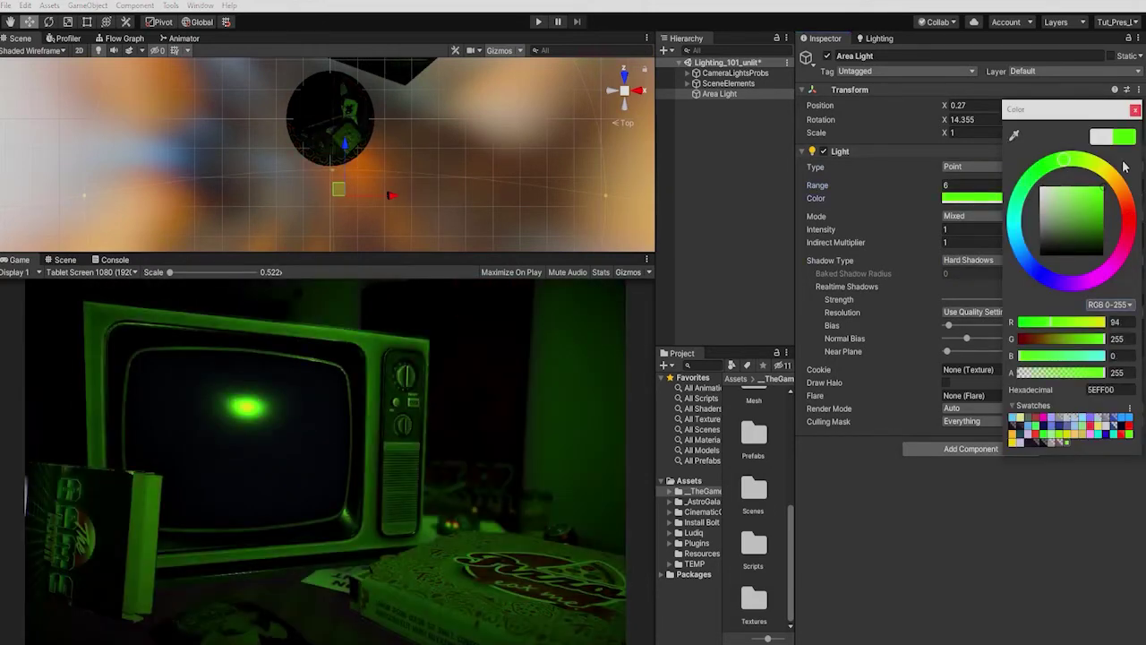
{"action": "left_click", "coordinate": [1127, 223]}
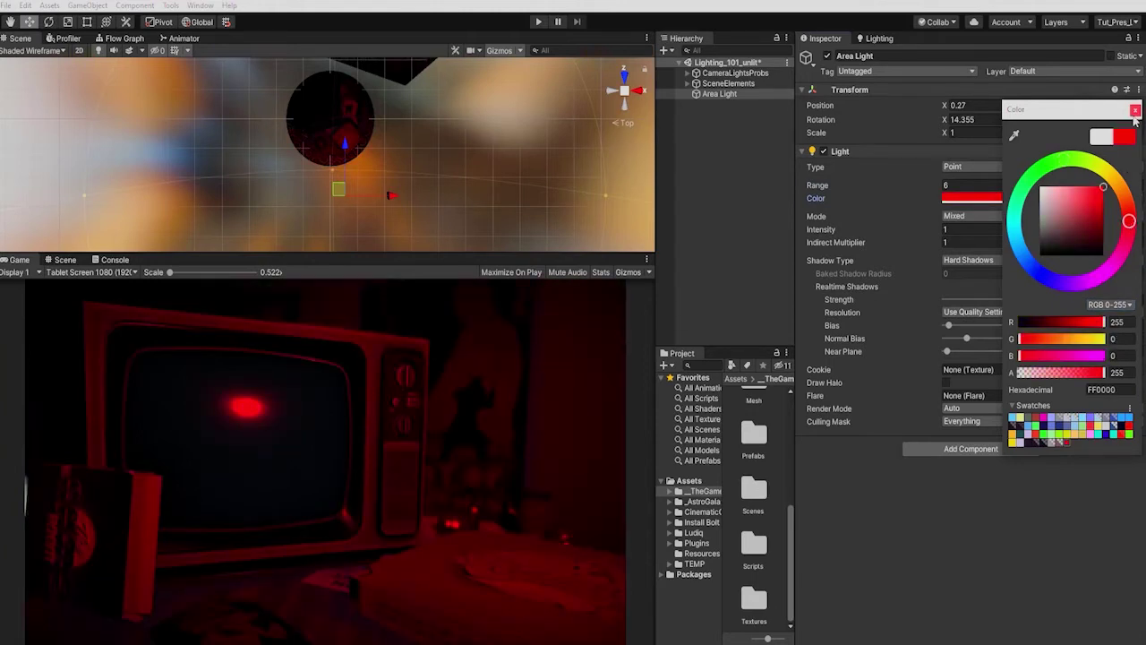
{"action": "left_click", "coordinate": [1073, 192]}
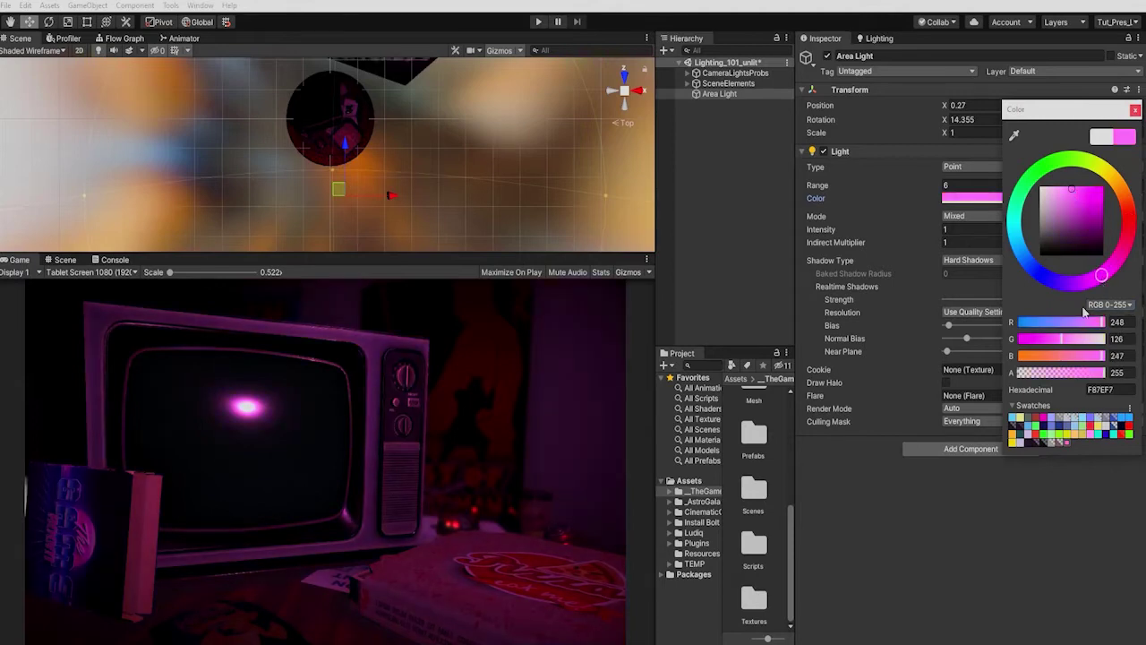
{"action": "left_click", "coordinate": [1012, 226]}
{"action": "mouse_move", "coordinate": [1012, 228]}
{"action": "left_mouse_down"}
{"action": "mouse_move", "coordinate": [1035, 322]}
{"action": "mouse_move", "coordinate": [1021, 301]}
{"action": "left_mouse_up"}
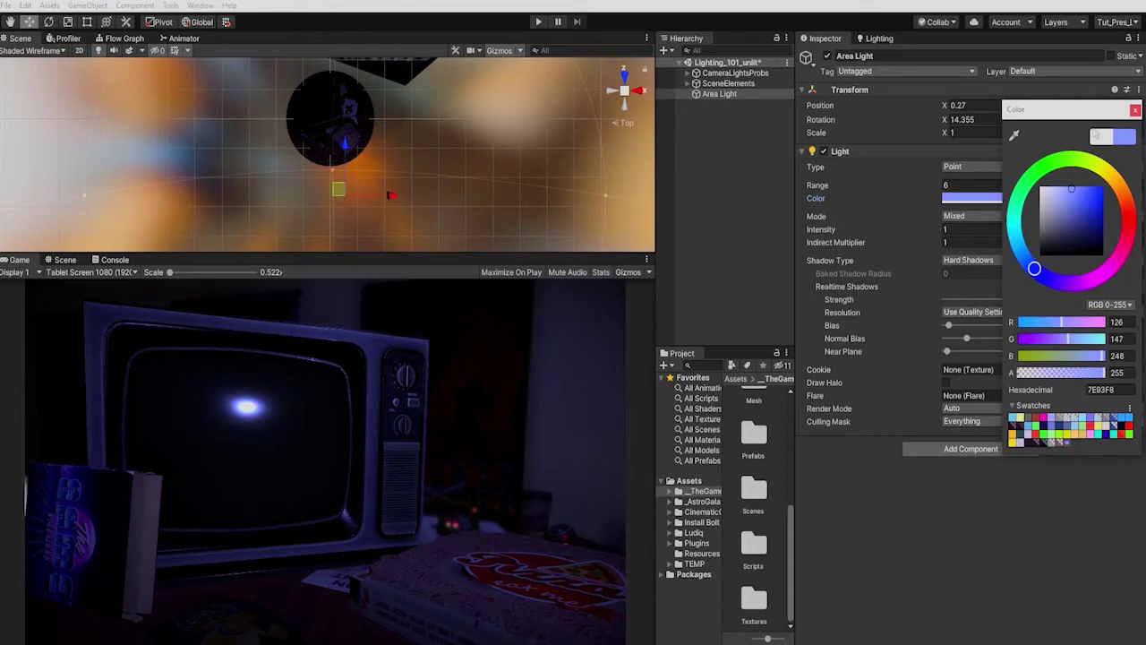
{"action": "left_click", "coordinate": [1134, 111]}
- Set the light to Realtime mode with intensity 1.08
{"action": "left_click", "coordinate": [1039, 216]}
{"action": "left_click", "coordinate": [981, 227]}
{"action": "left_click", "coordinate": [982, 229]}
{"action": "type", "text": "1.08"}
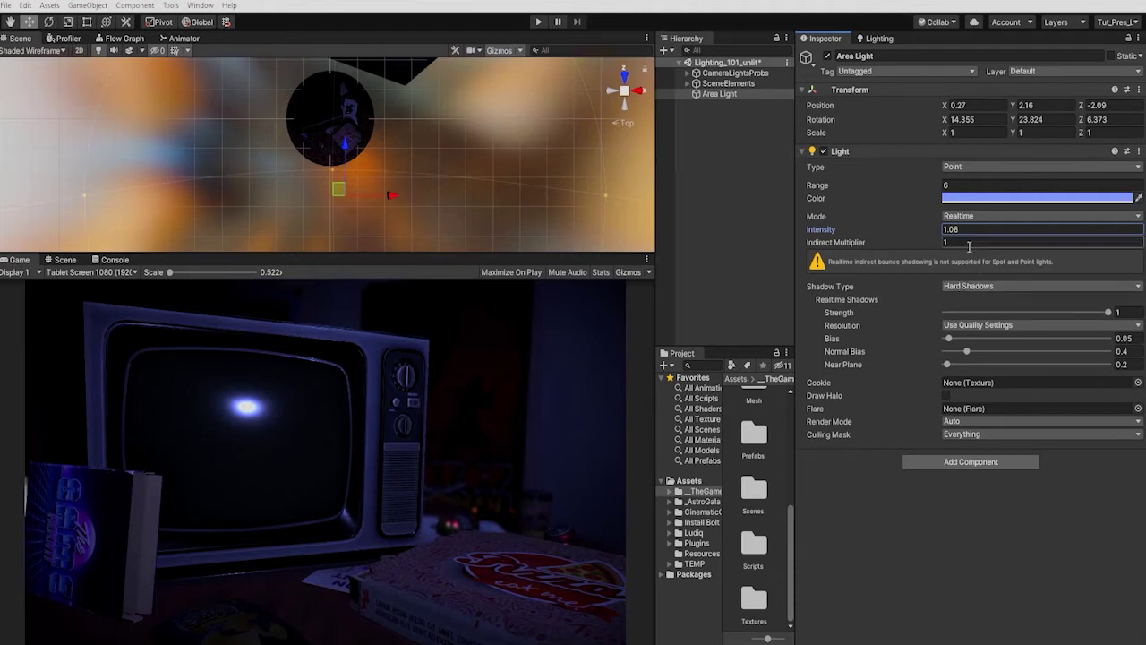
- Set the light to Mixed mode with intensity 2
{"action": "left_click", "coordinate": [967, 217]}
{"action": "left_click", "coordinate": [972, 244]}
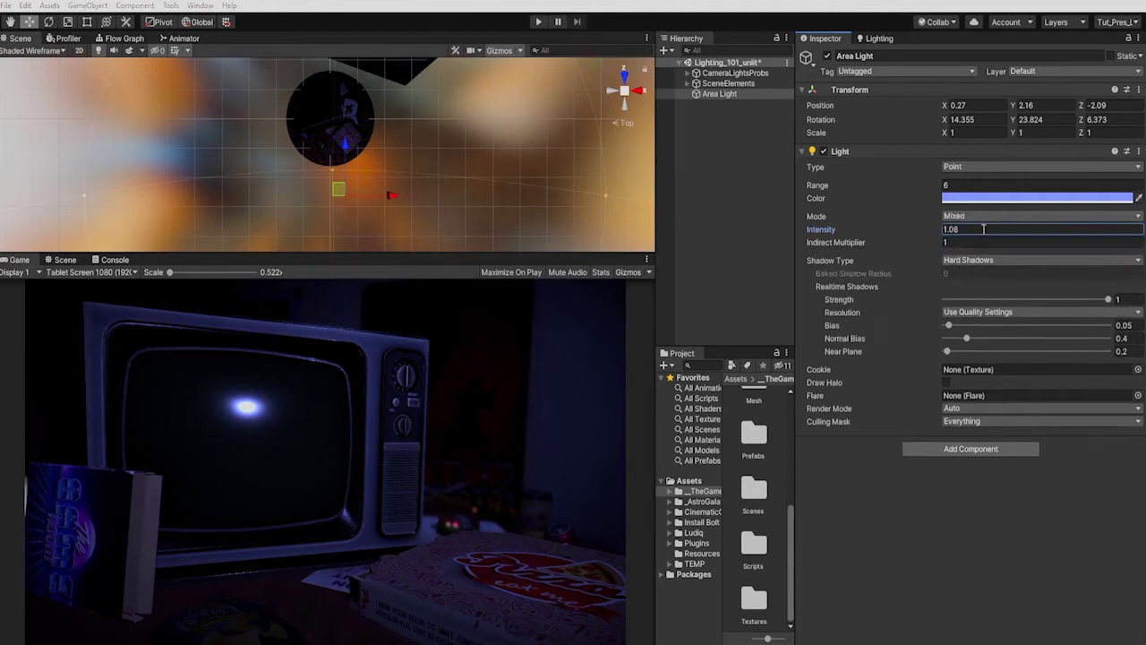
{"action": "left_click", "coordinate": [983, 230]}
{"action": "type", "text": "2"}
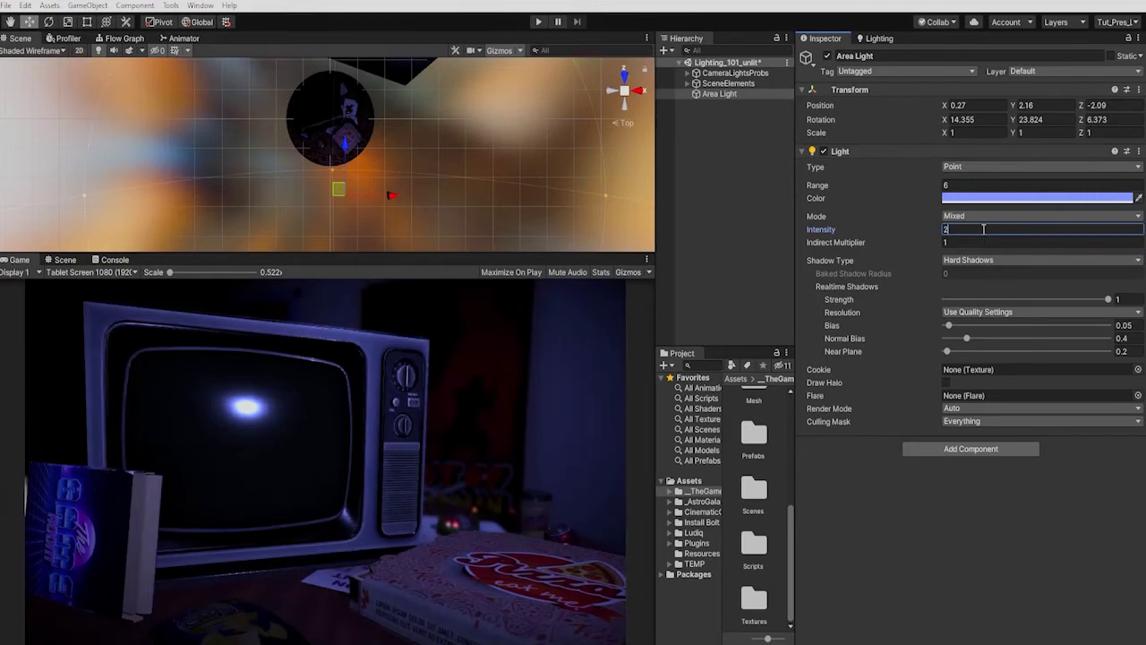
- Adjust the light colour toward lavender and switch the mode to Baked
{"action": "left_click", "coordinate": [998, 201]}
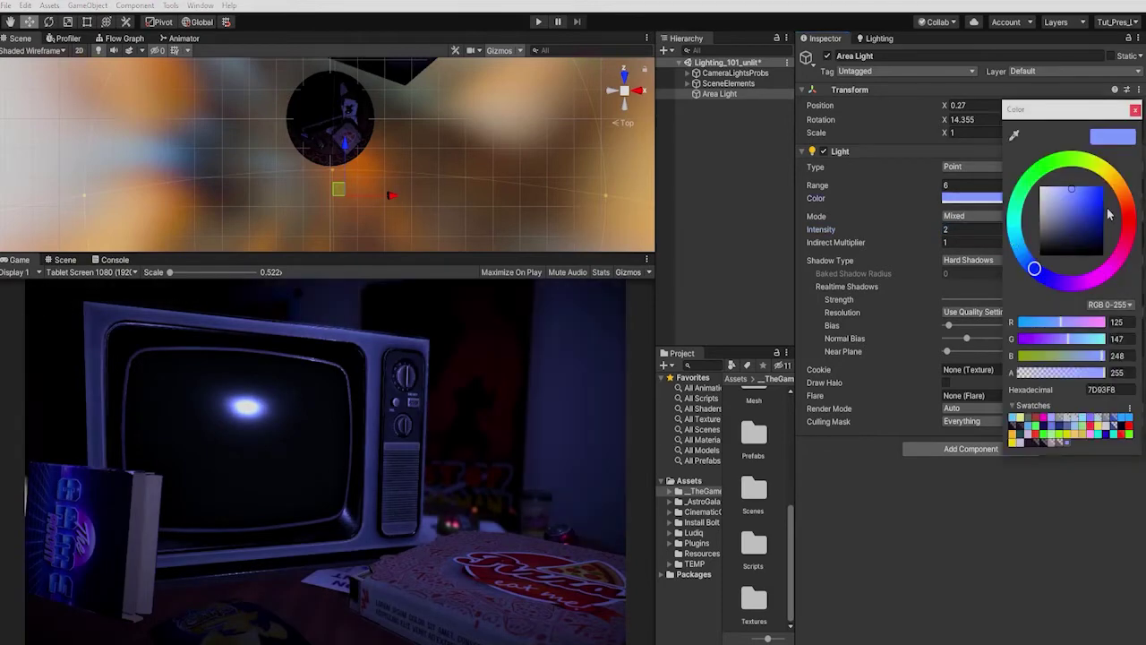
{"action": "left_click_drag", "start_coordinate": [1077, 219], "coordinate": [1073, 227]}
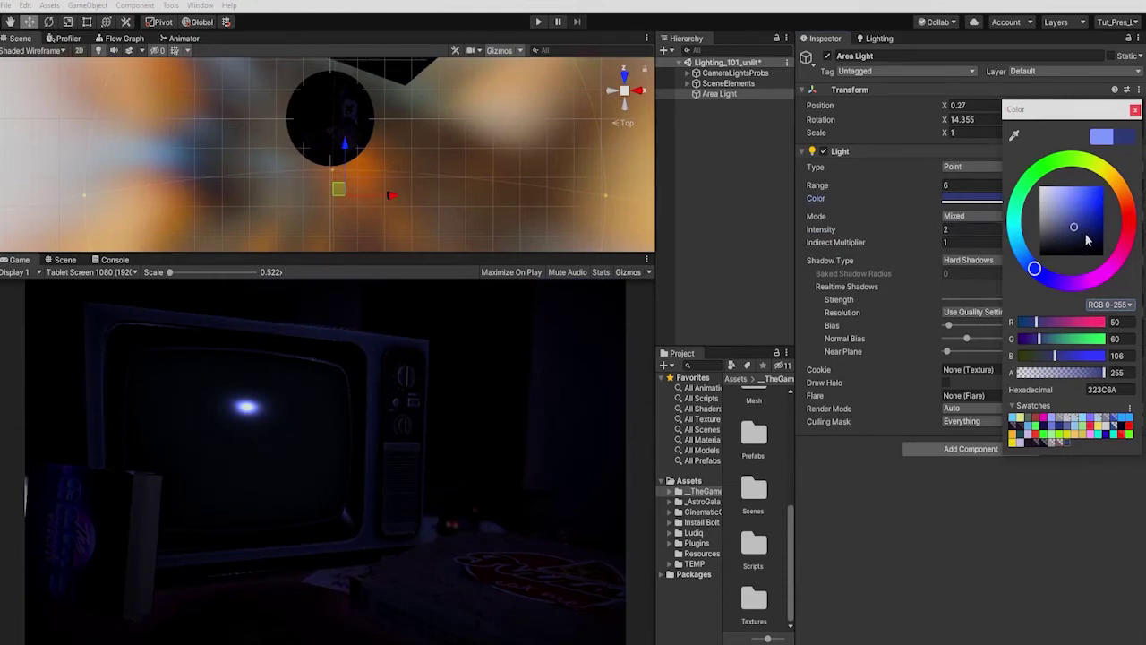
{"action": "left_click", "coordinate": [1109, 230]}
{"action": "left_click", "coordinate": [908, 212]}
{"action": "left_click", "coordinate": [956, 218]}
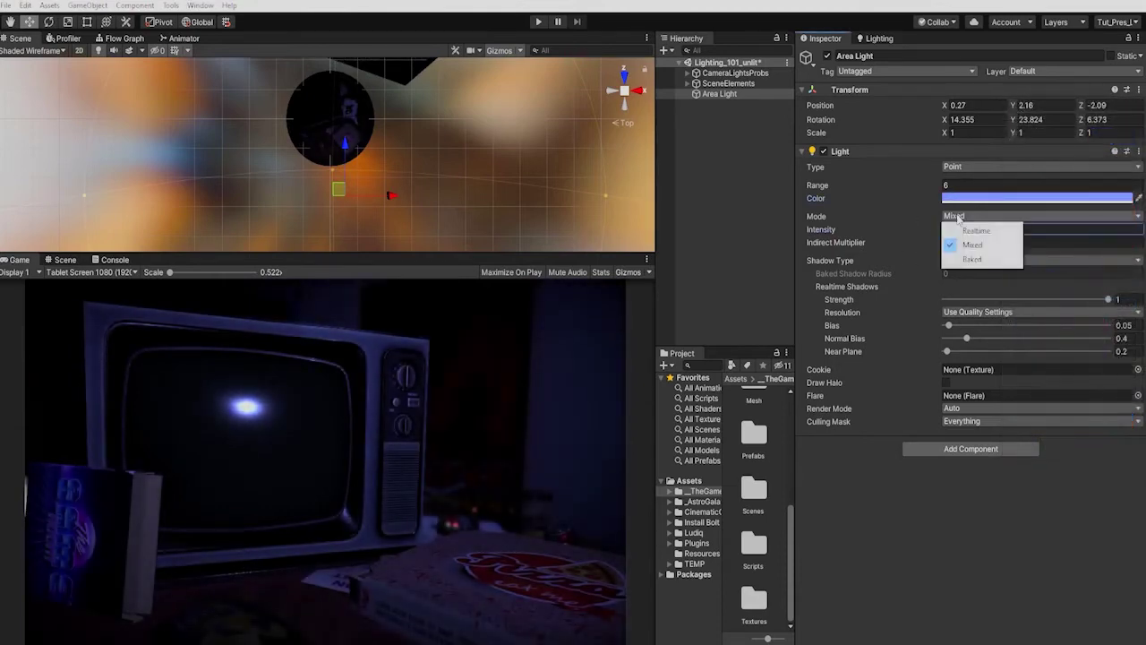
{"action": "left_click", "coordinate": [960, 259]}
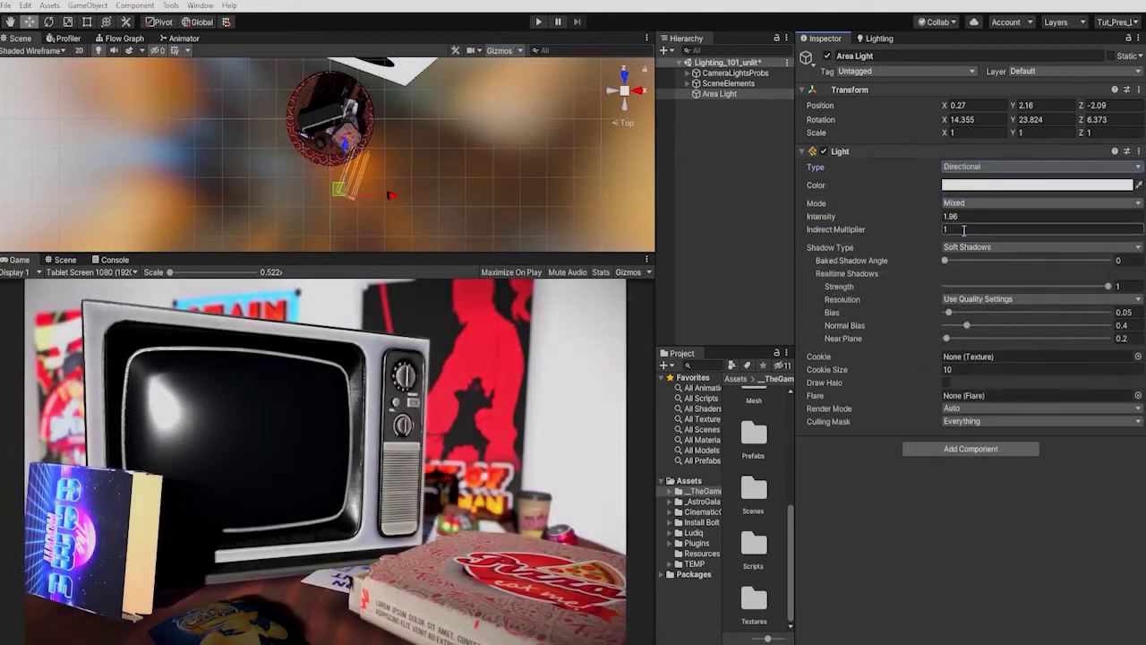
{"action": "left_click", "coordinate": [969, 216]}
- Set intensity to 1, darken the colour, and try Indirect Multiplier 200 before settling on 1
{"action": "type", "text": "1"}
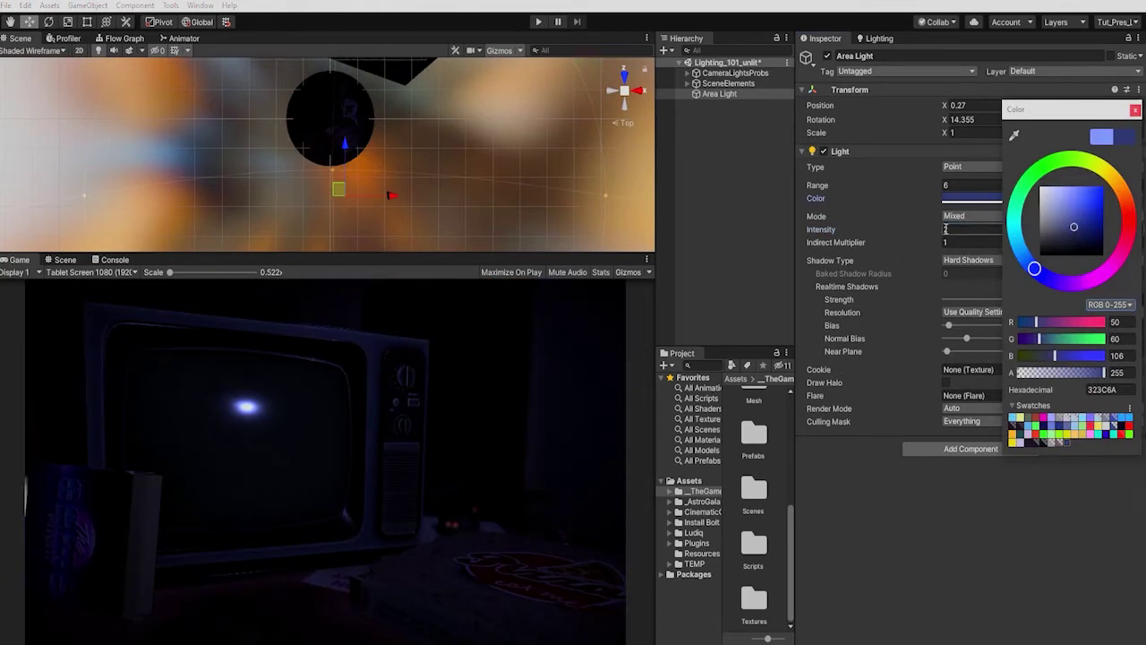
{"action": "left_click_drag", "start_coordinate": [1079, 230], "coordinate": [1070, 280]}
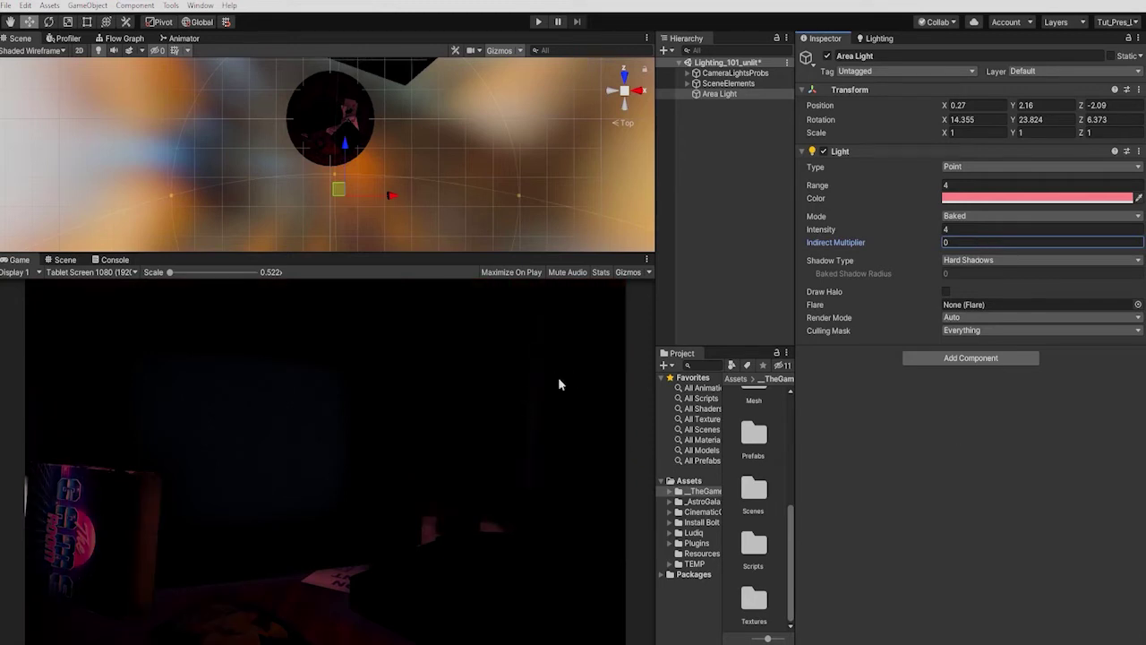
{"action": "type", "text": "00"}
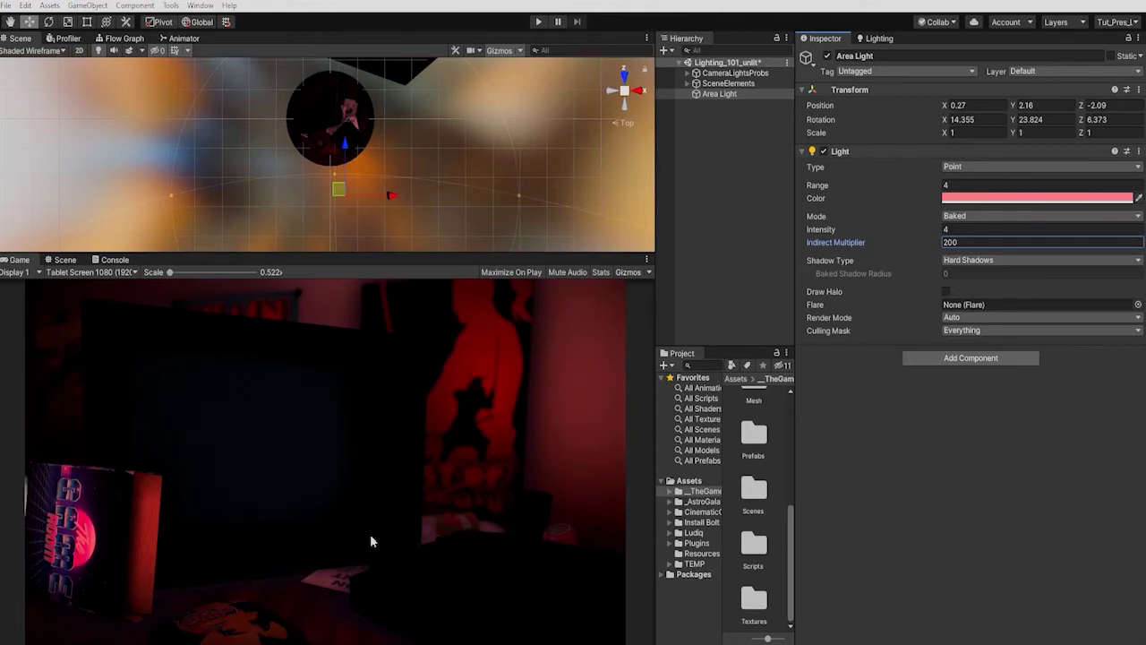
{"action": "double_click", "coordinate": [976, 243]}
{"action": "type", "text": "1"}
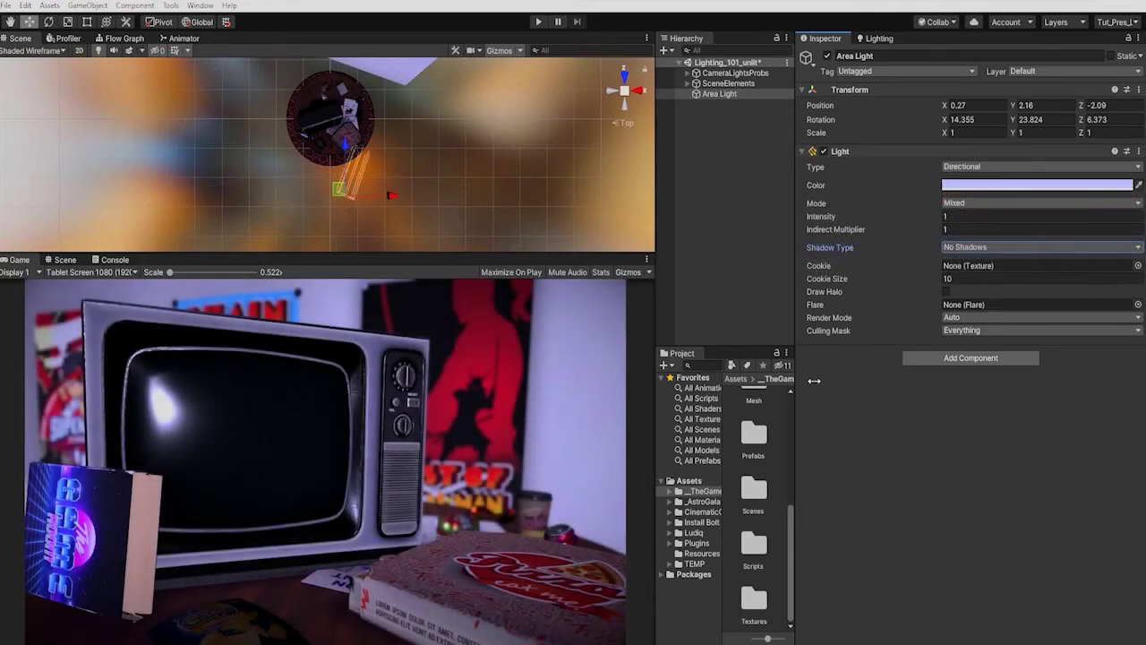
- Give the light hard shadows and rotate it to a new angle
{"action": "left_click", "coordinate": [1023, 245]}
{"action": "left_click", "coordinate": [977, 273]}
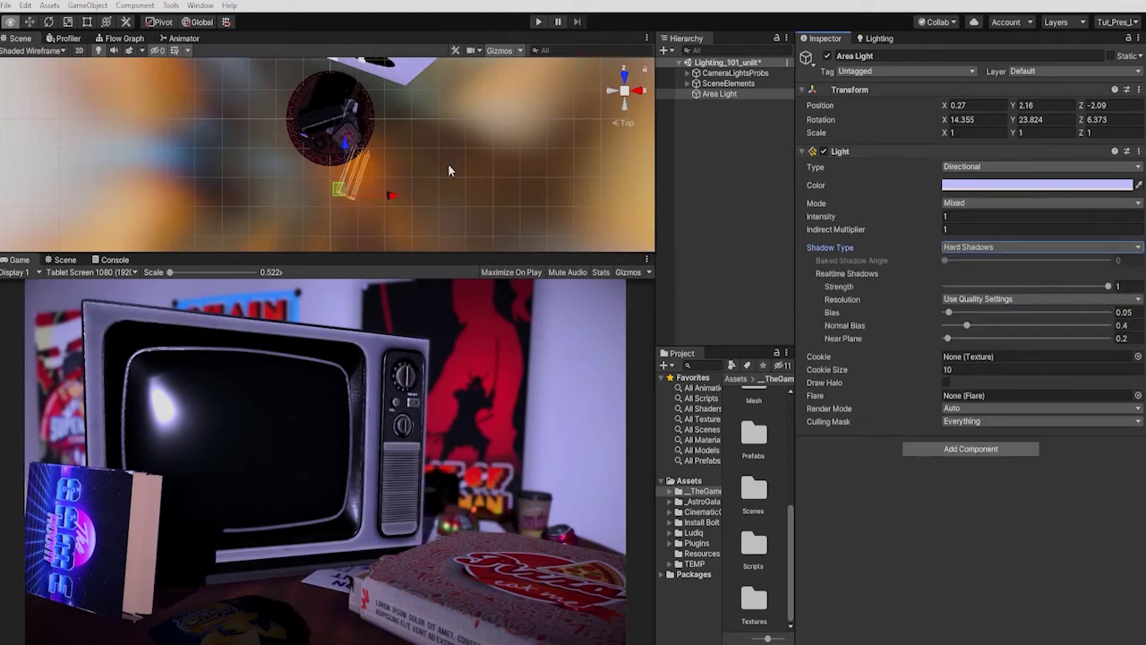
{"action": "key", "text": "e"}
{"action": "left_click_drag", "start_coordinate": [371, 179], "coordinate": [321, 141]}
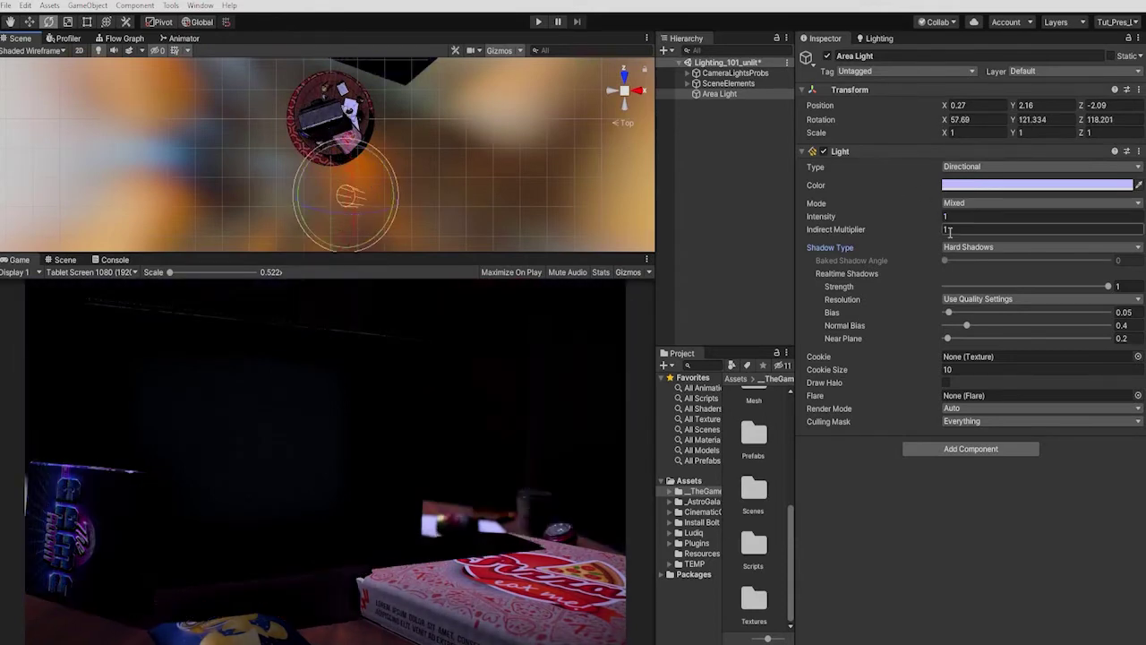
- Switch to soft shadows with baked angle 7.5, High Resolution and strength 0.908
{"action": "left_click", "coordinate": [985, 247]}
{"action": "left_click", "coordinate": [985, 260]}
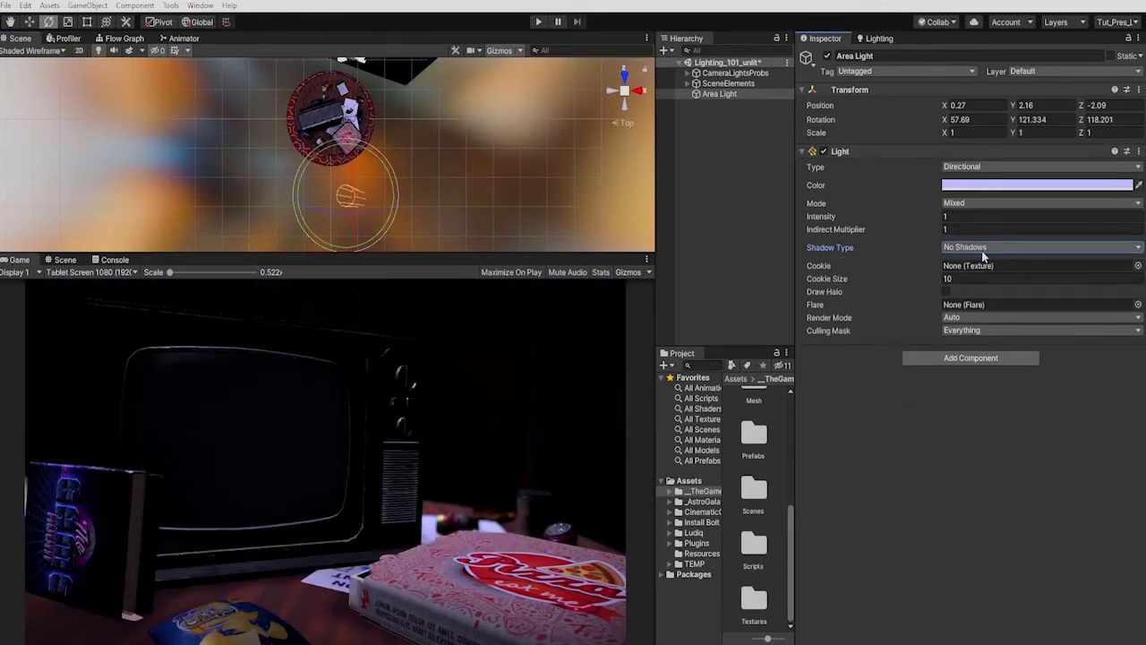
{"action": "left_click", "coordinate": [983, 248]}
{"action": "left_click", "coordinate": [976, 267]}
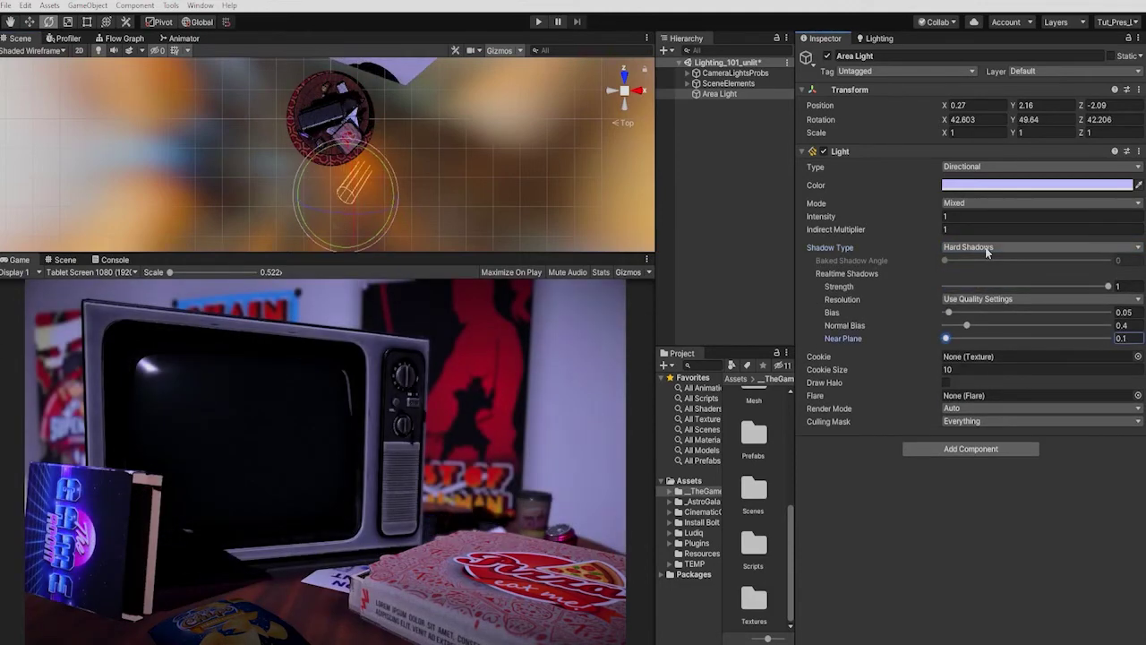
{"action": "left_click", "coordinate": [985, 247]}
{"action": "left_click", "coordinate": [988, 288]}
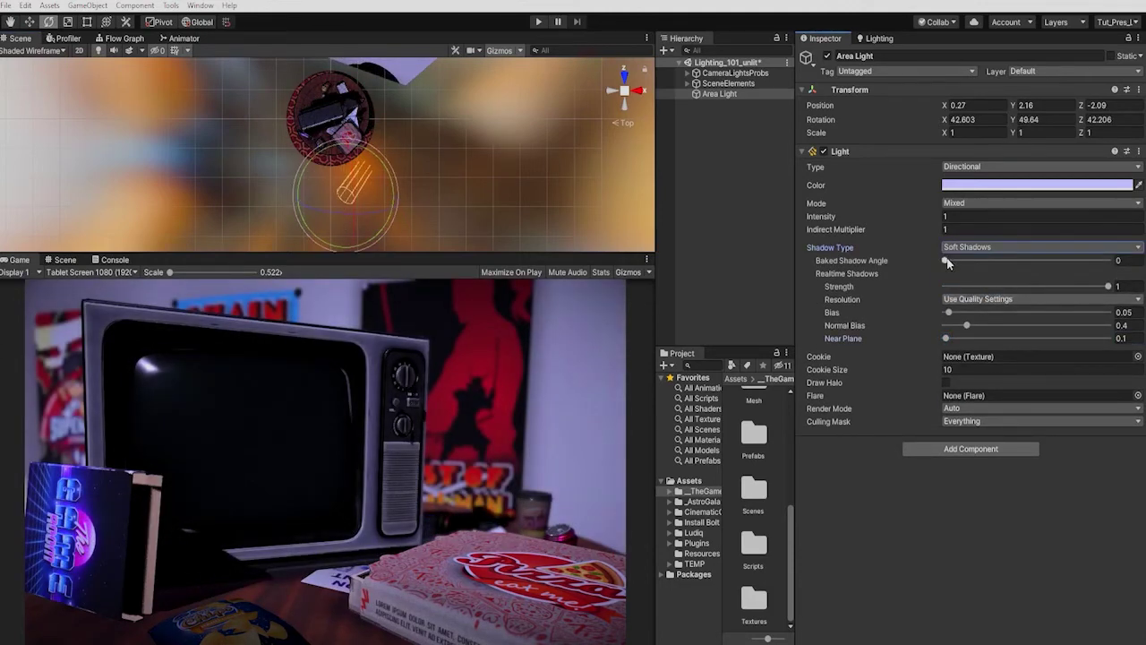
{"action": "left_click_drag", "start_coordinate": [948, 261], "coordinate": [958, 261]}
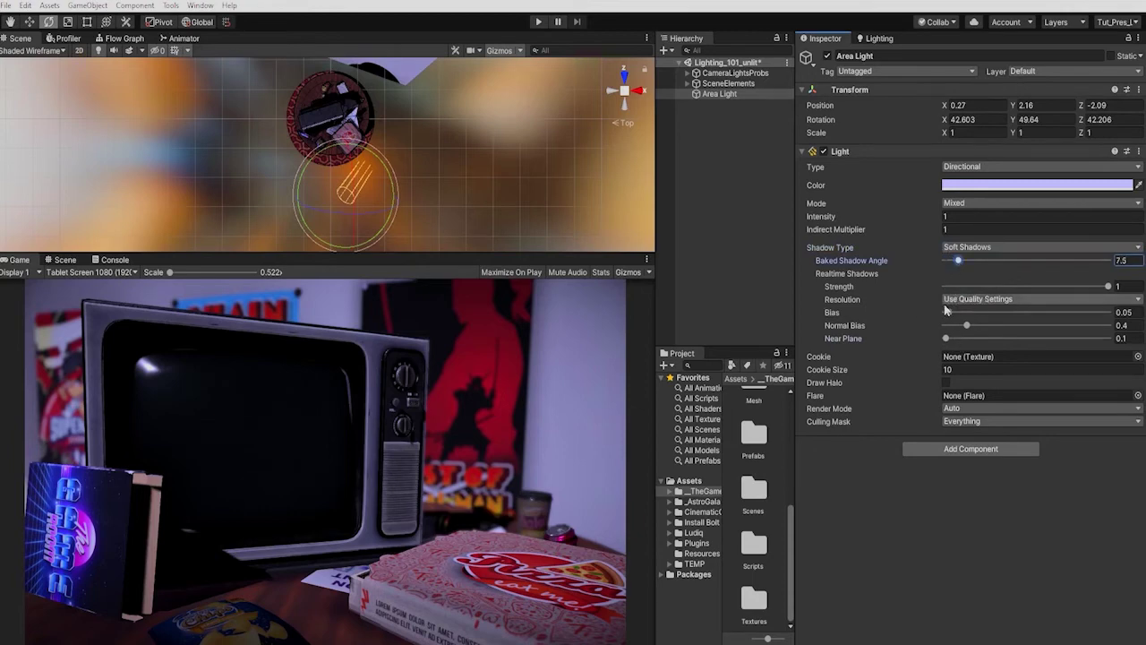
{"action": "left_click", "coordinate": [963, 301]}
{"action": "left_click", "coordinate": [985, 356]}
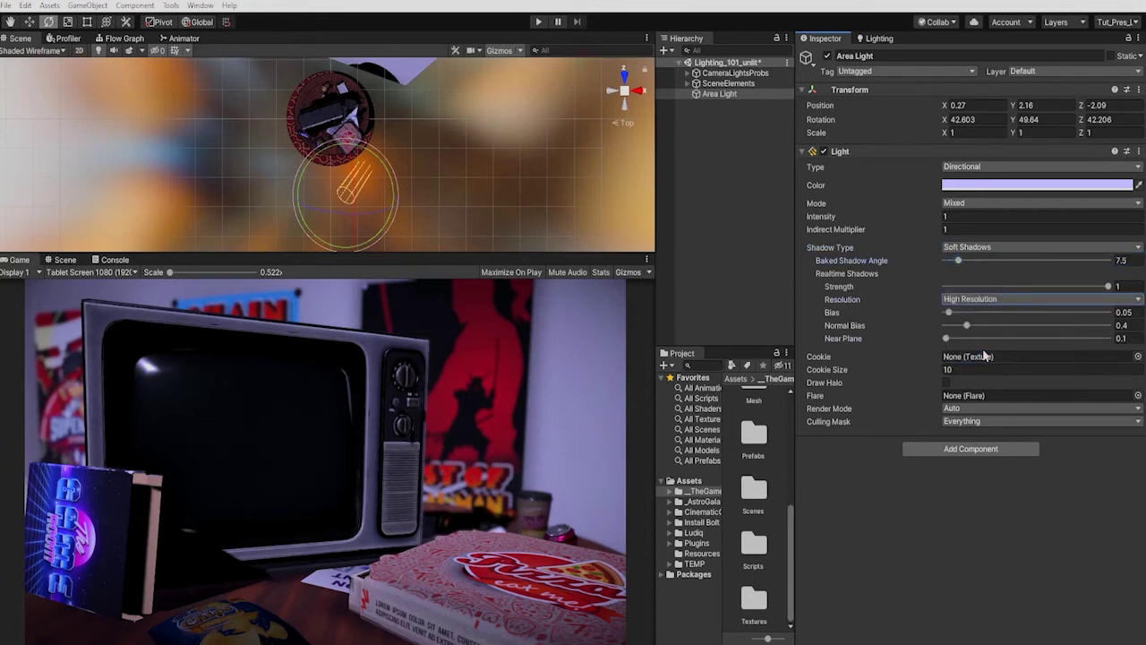
{"action": "left_click_drag", "start_coordinate": [1108, 287], "coordinate": [1094, 287]}
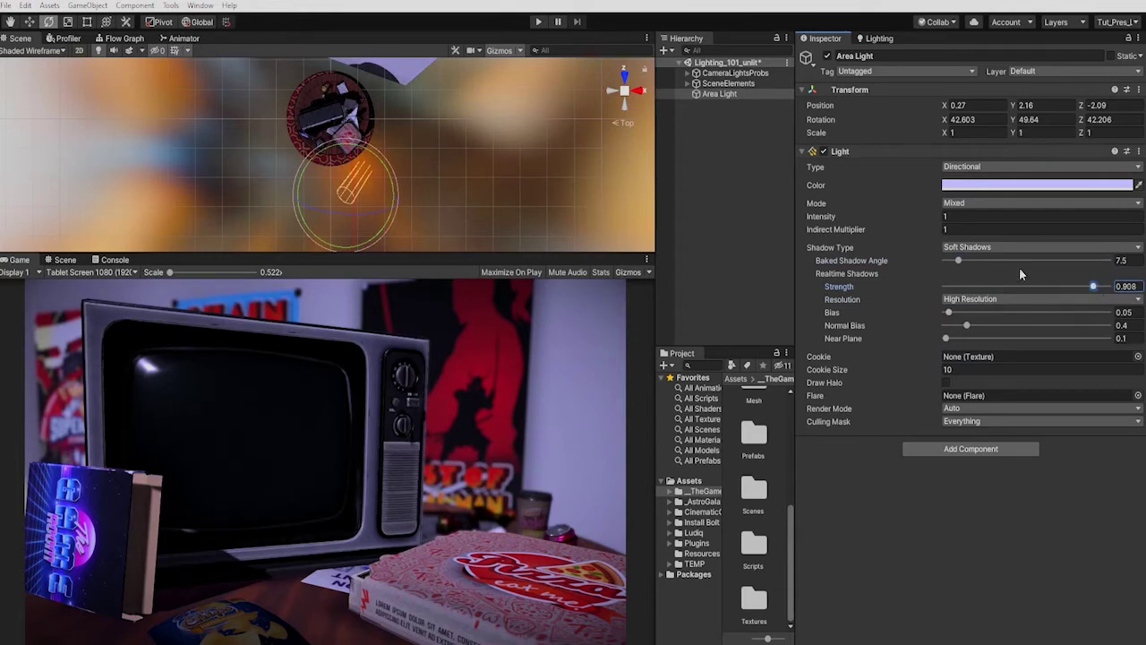
- Set indirect multiplier 2, intensity 0.5 and Realtime mode on the light
{"action": "left_click", "coordinate": [963, 230]}
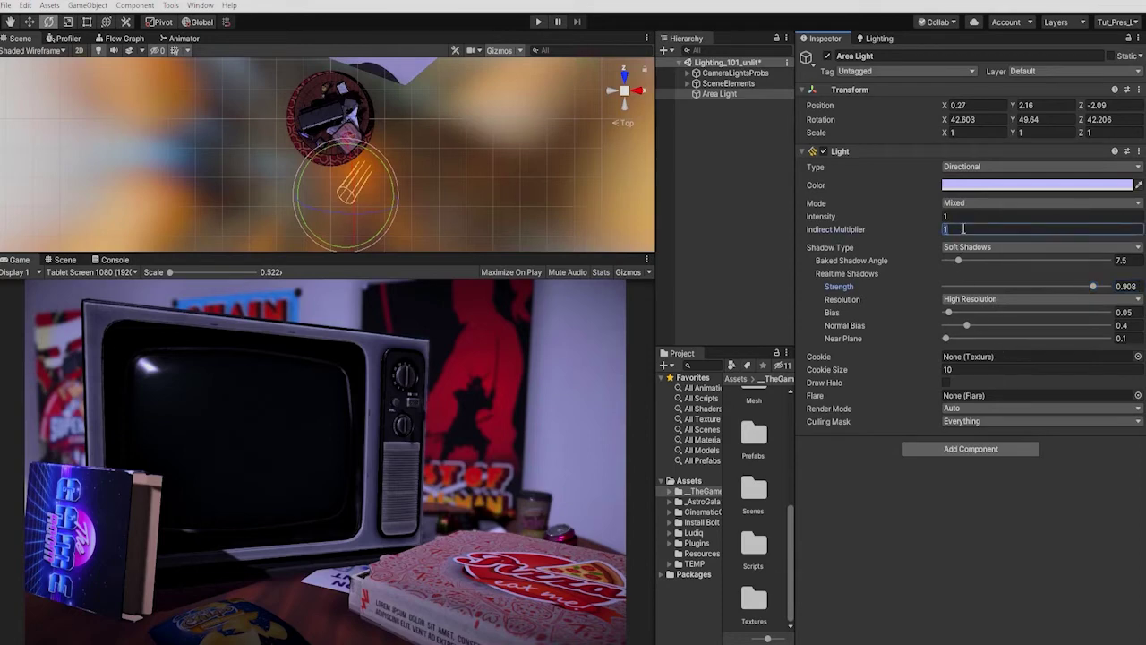
{"action": "type", "text": "2"}
{"action": "left_click", "coordinate": [962, 216]}
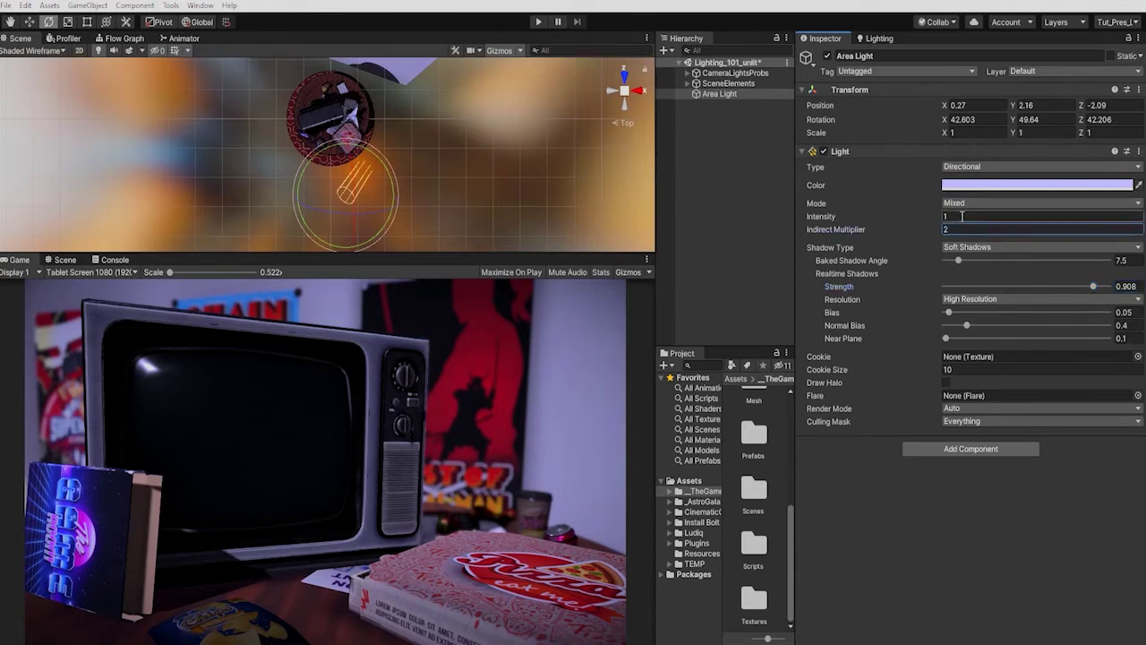
{"action": "type", "text": "0.5"}
{"action": "left_click", "coordinate": [985, 203]}
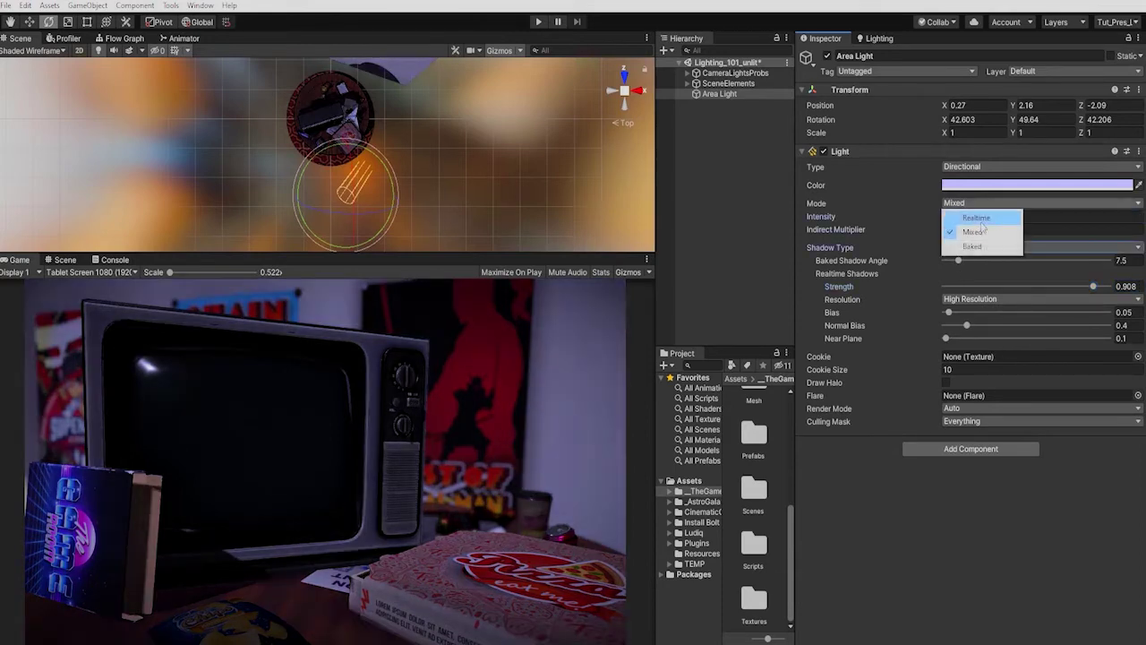
{"action": "left_click", "coordinate": [959, 216]}
{"action": "left_click", "coordinate": [97, 40]}
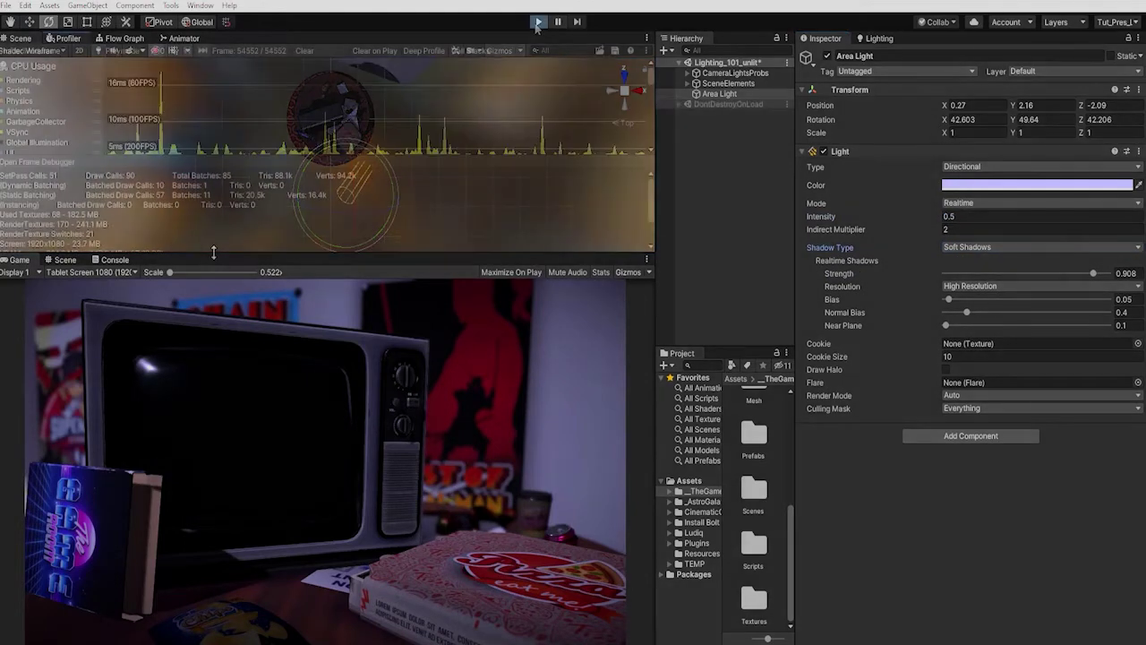
{"action": "key", "text": "ctrl+p"}
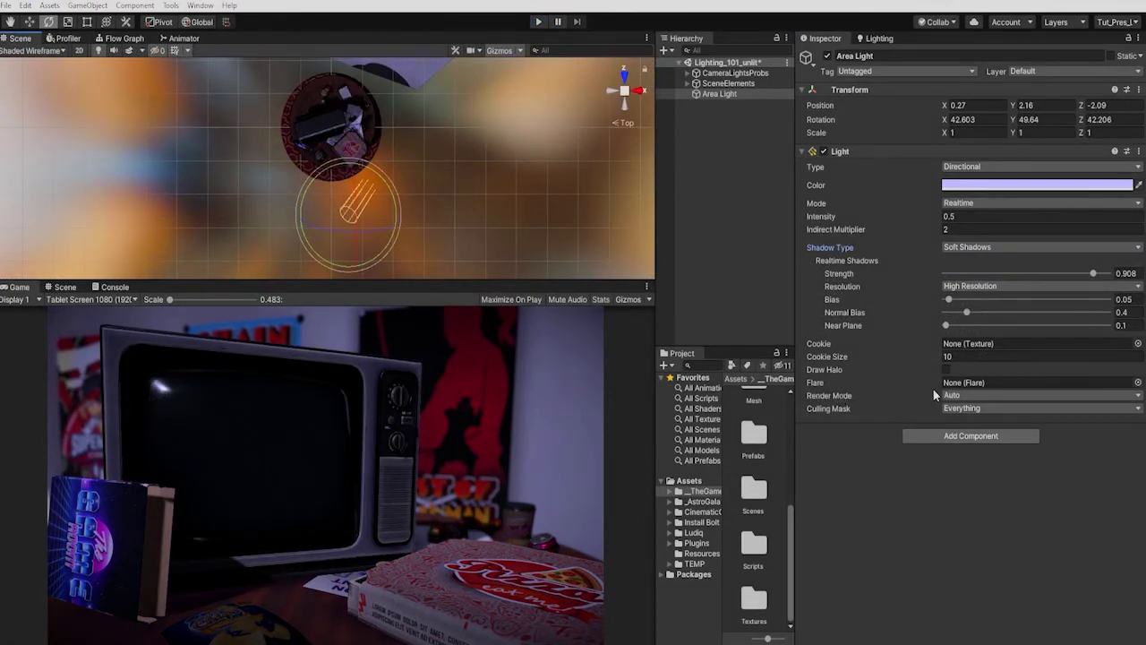
{"action": "left_click", "coordinate": [991, 395]}
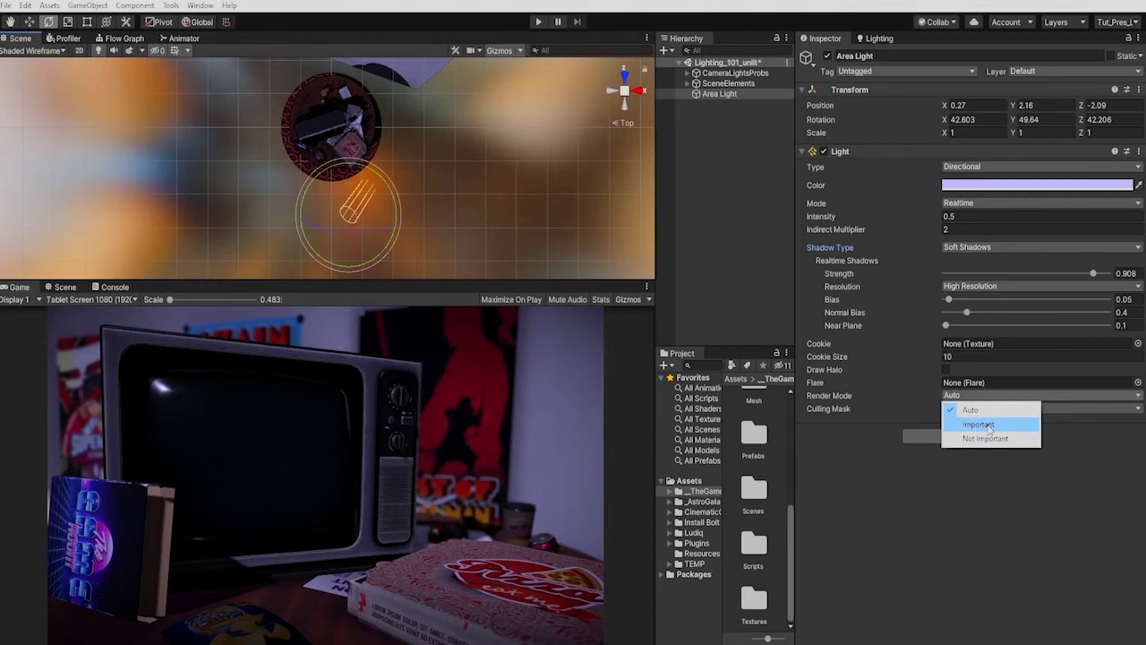
{"action": "left_click", "coordinate": [989, 426]}
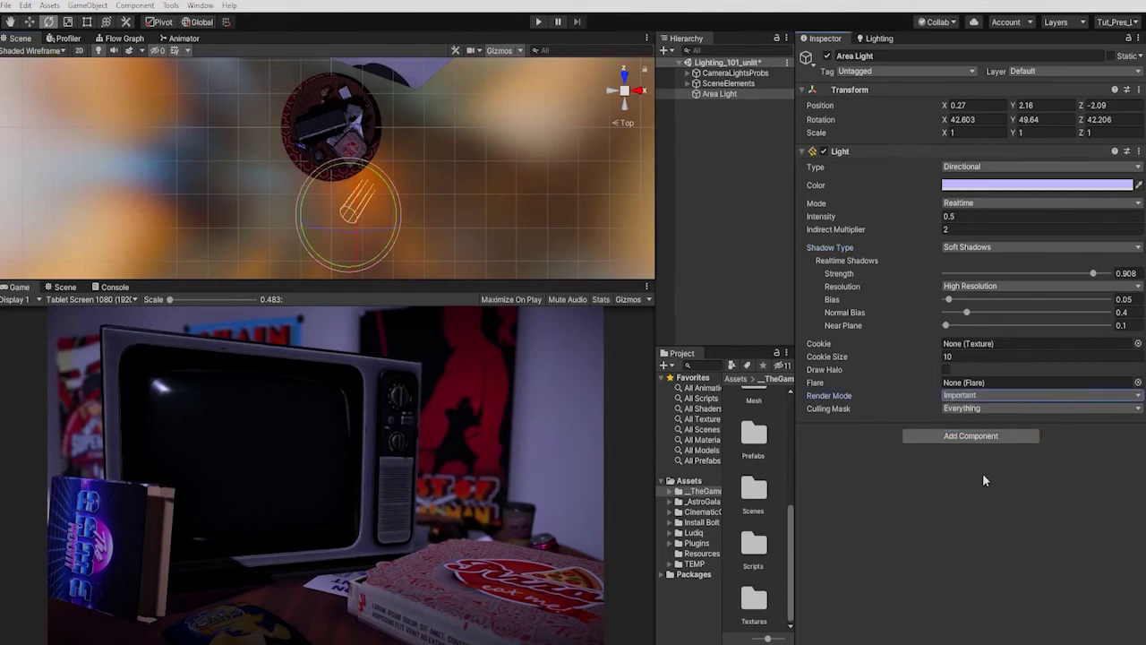
{"action": "left_click", "coordinate": [1008, 397]}
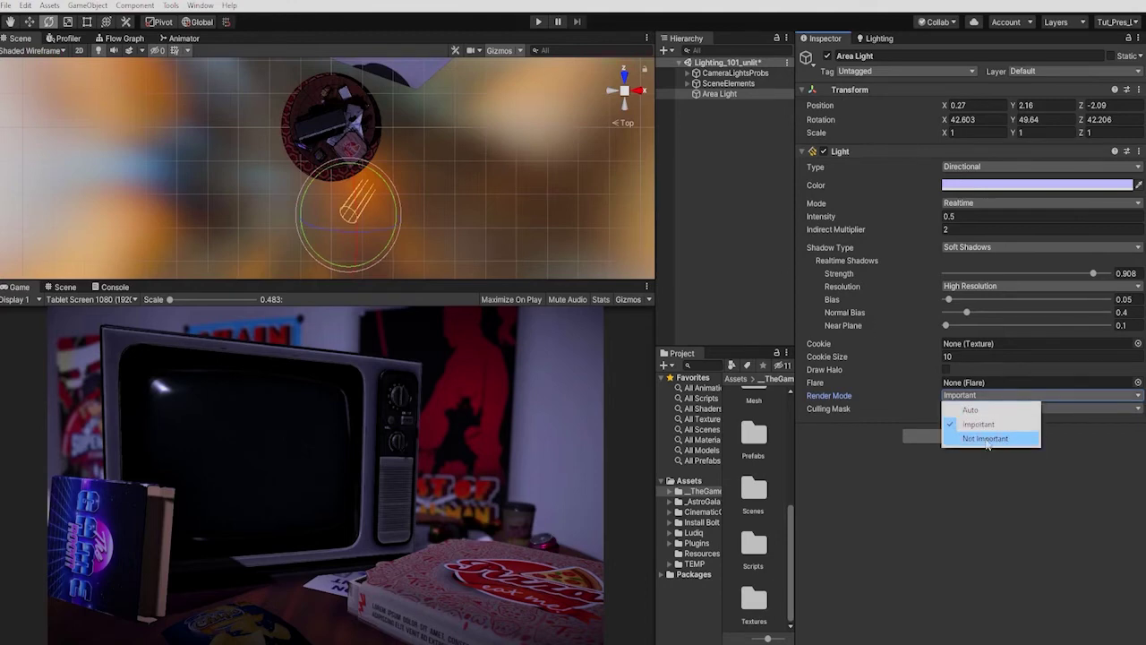
{"action": "left_click", "coordinate": [987, 439]}
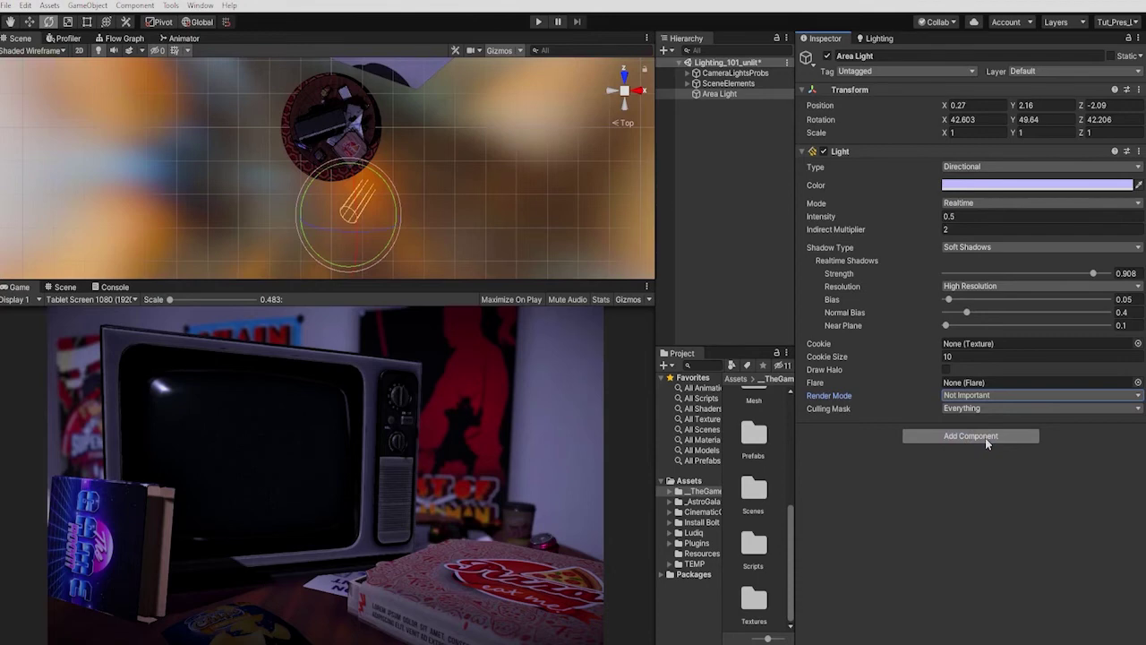
{"action": "left_click", "coordinate": [984, 396]}
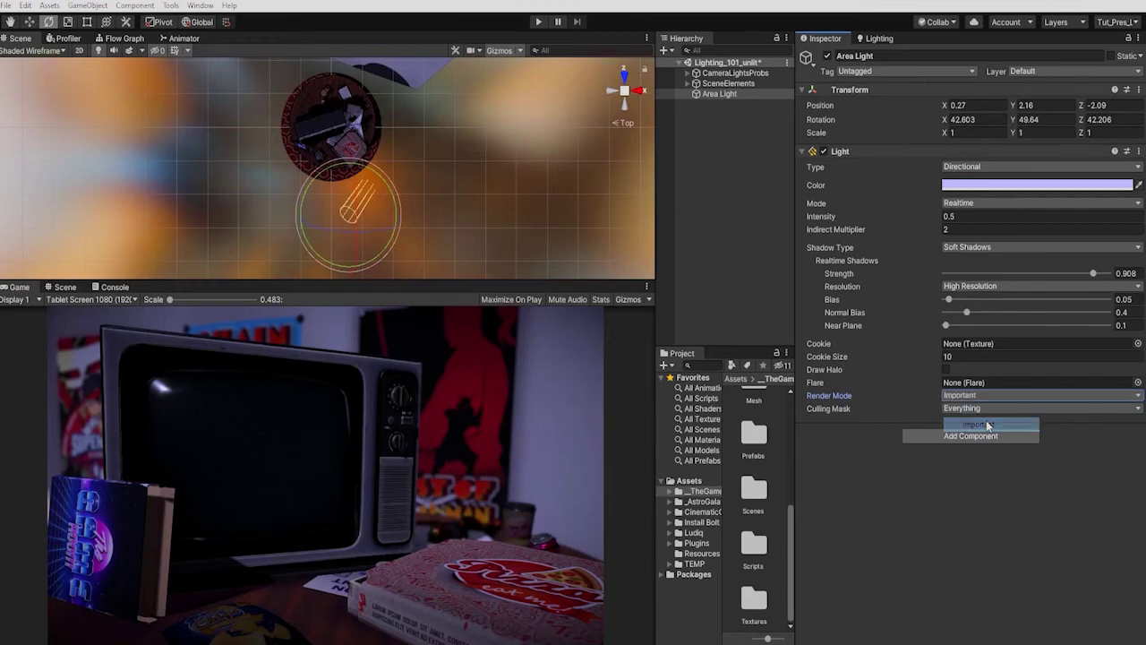
{"action": "left_click", "coordinate": [986, 421]}
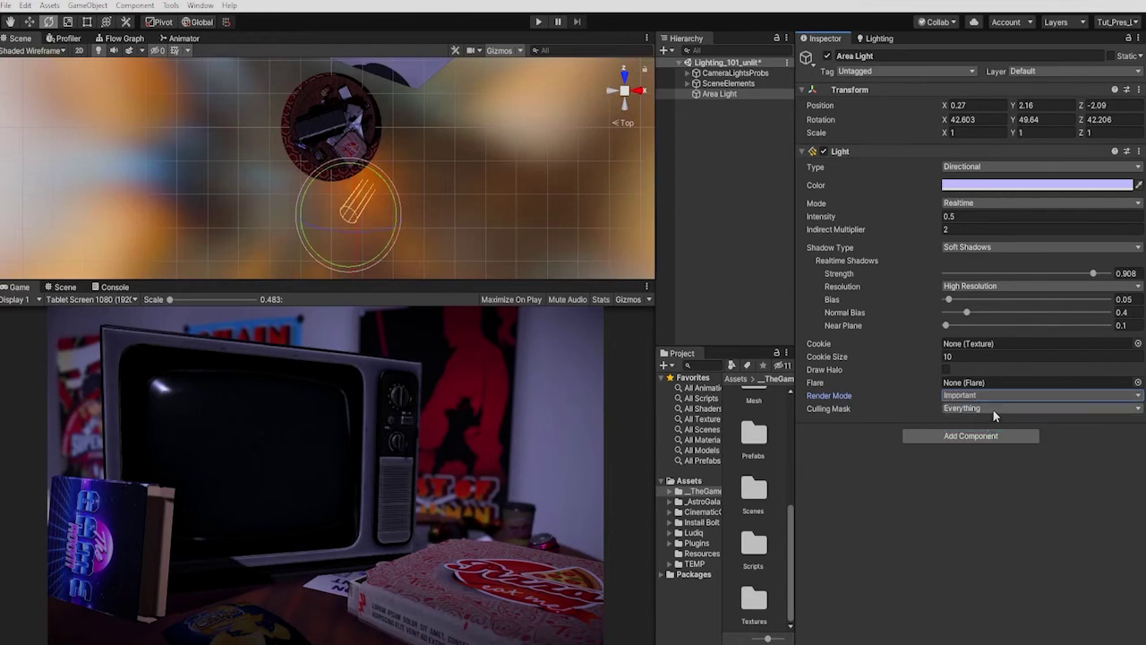
{"action": "left_click", "coordinate": [997, 395]}
{"action": "left_click", "coordinate": [1000, 409]}
- Test the light's Culling Mask with Nothing, Water only, Everything and Water excluded
{"action": "left_click", "coordinate": [1003, 411]}
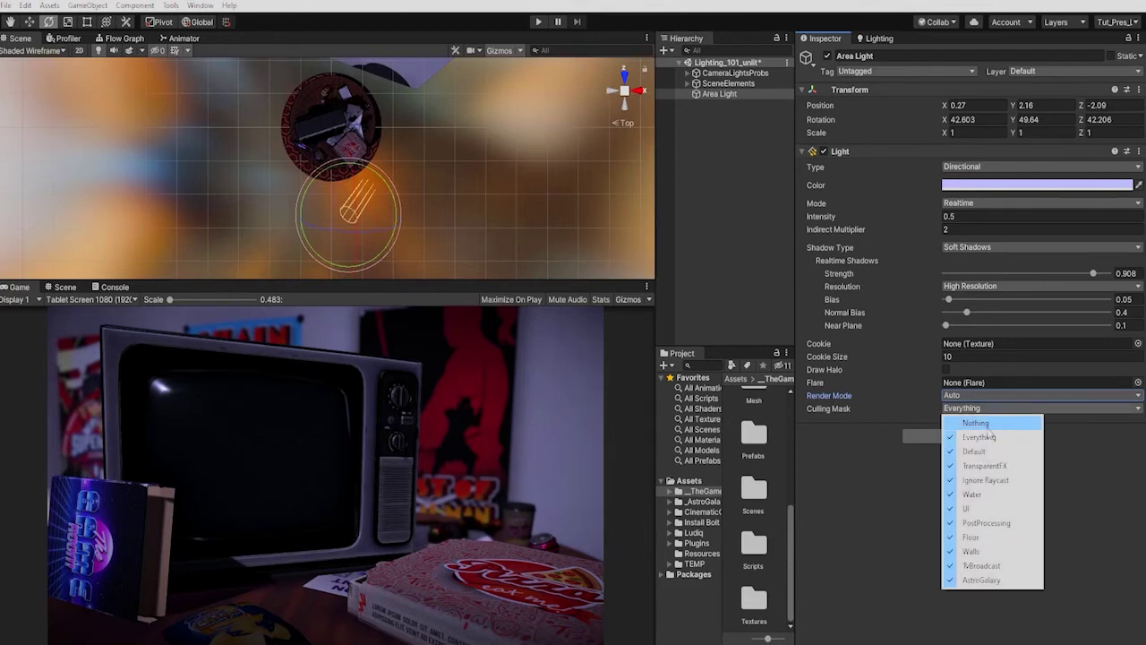
{"action": "left_click", "coordinate": [976, 423]}
{"action": "left_click", "coordinate": [976, 409]}
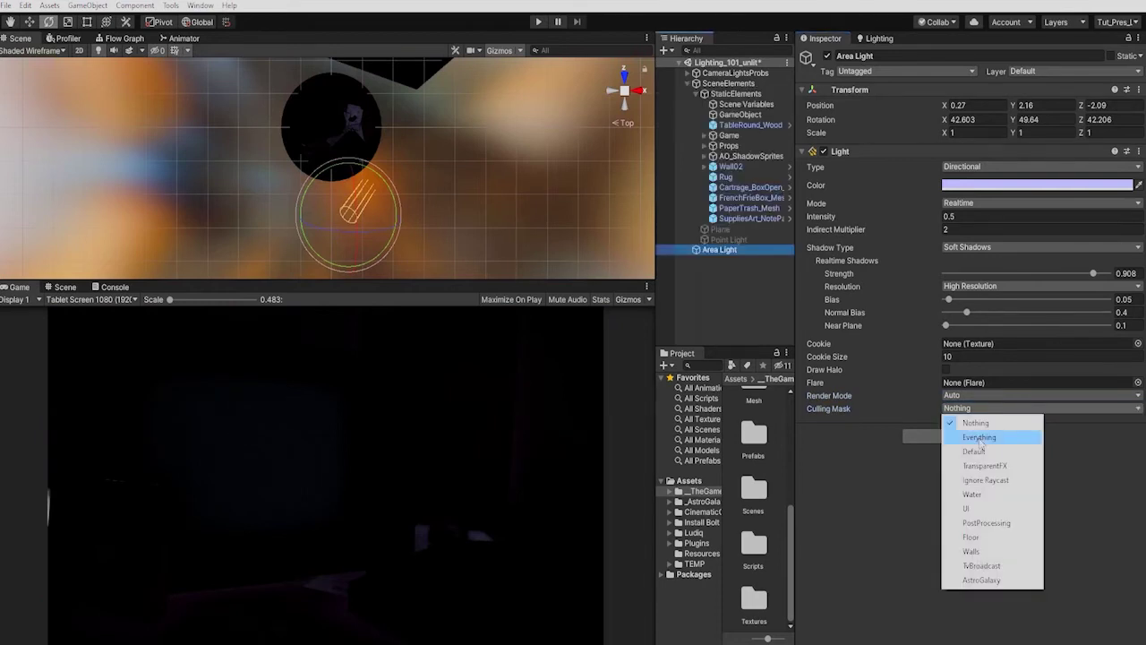
{"action": "left_click", "coordinate": [974, 494]}
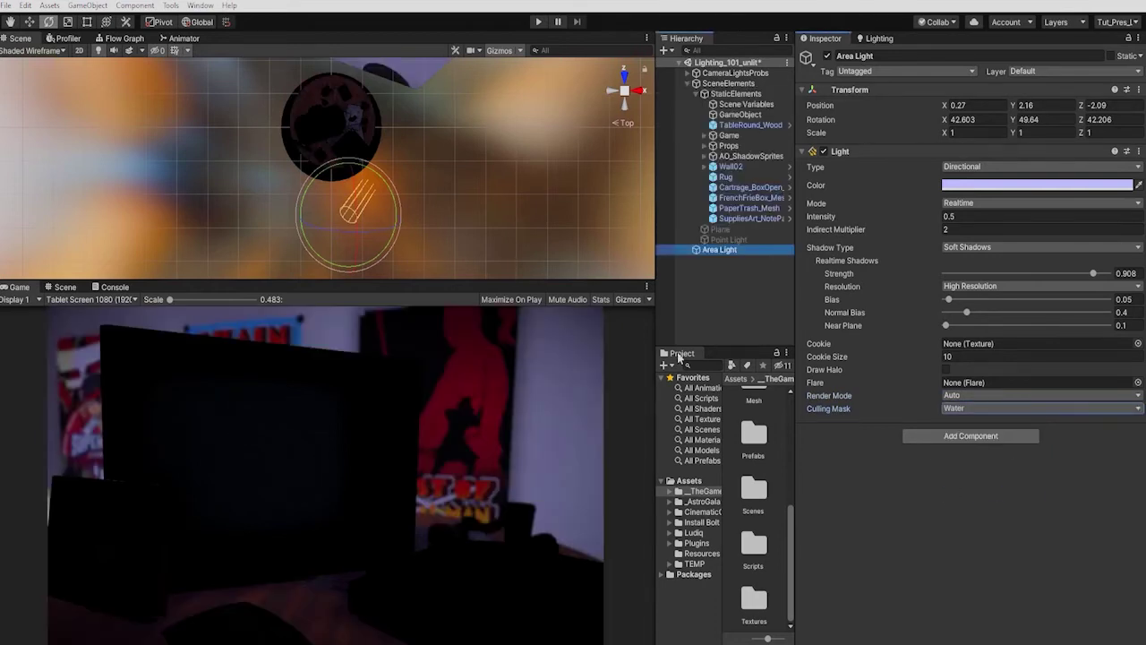
{"action": "left_click", "coordinate": [735, 252]}
{"action": "left_click", "coordinate": [980, 405]}
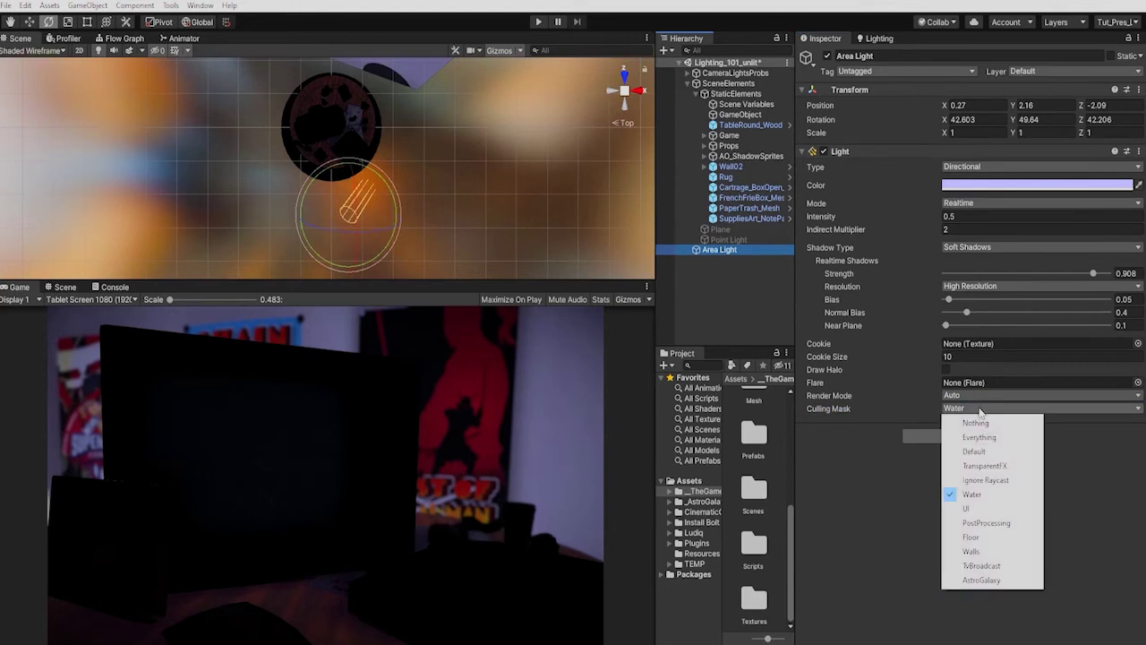
{"action": "left_click", "coordinate": [979, 437]}
{"action": "left_click", "coordinate": [980, 408]}
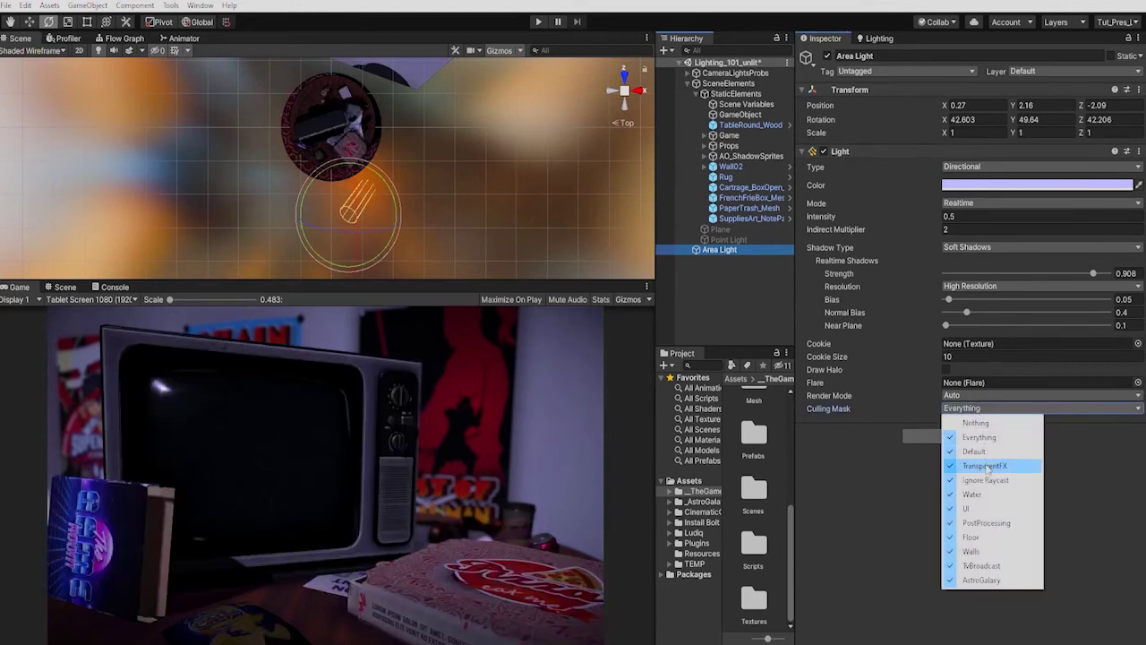
{"action": "left_click", "coordinate": [976, 494]}
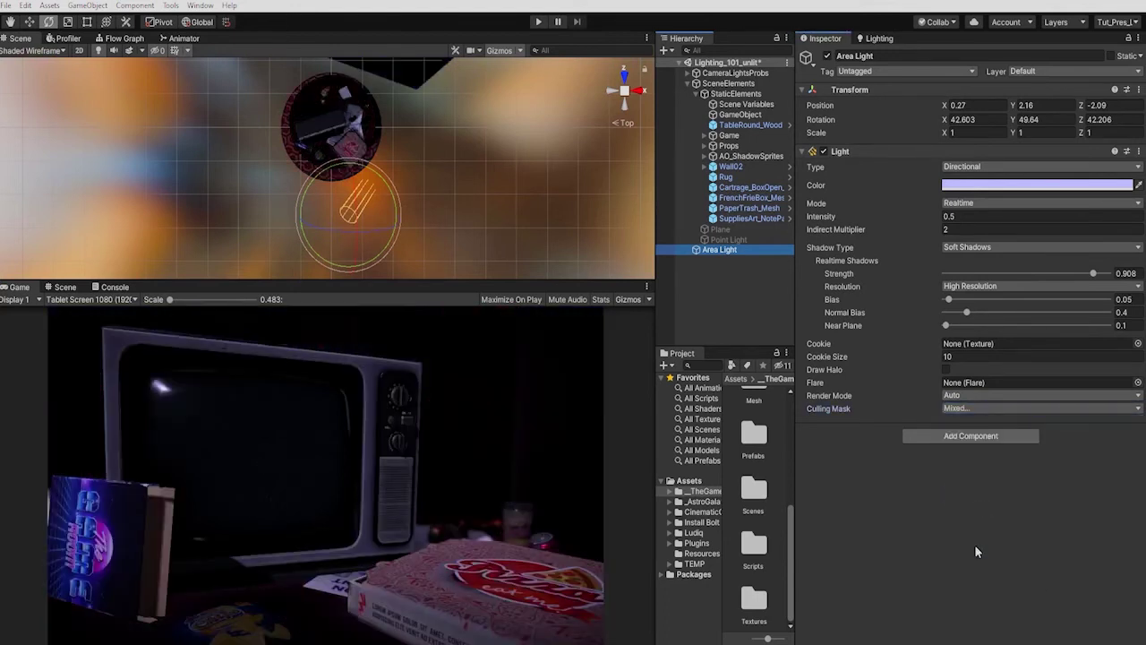
- Put the open cartridge box on the Water layer and reset the light's Culling Mask to Everything
{"action": "left_click", "coordinate": [309, 154]}
{"action": "left_click", "coordinate": [1055, 71]}
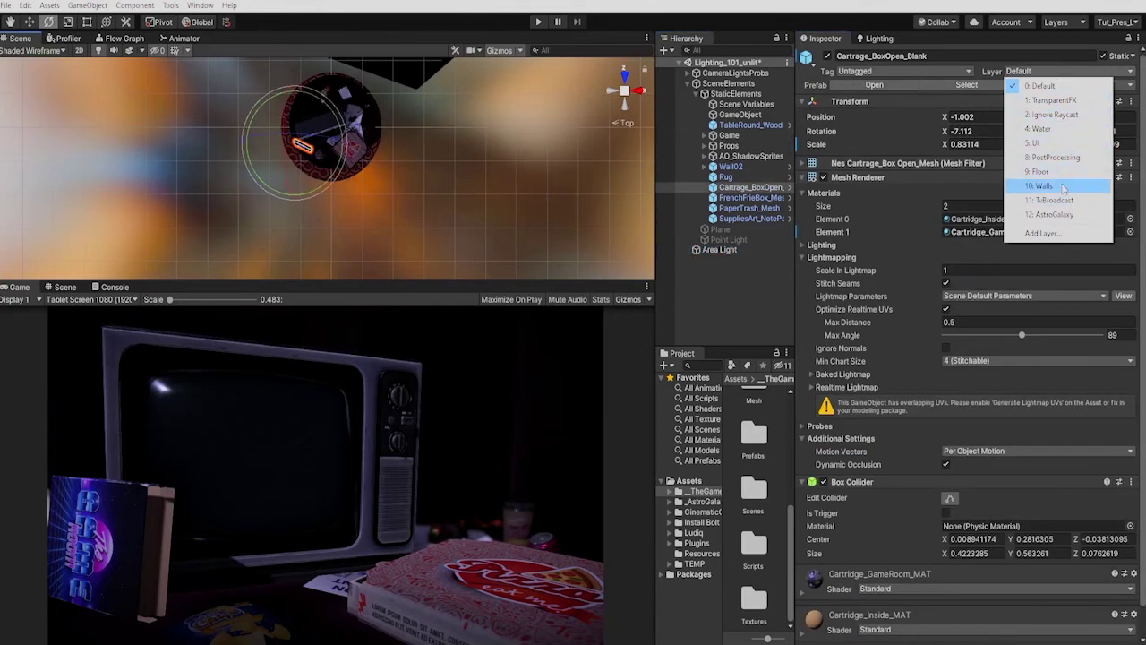
{"action": "left_click", "coordinate": [1041, 129]}
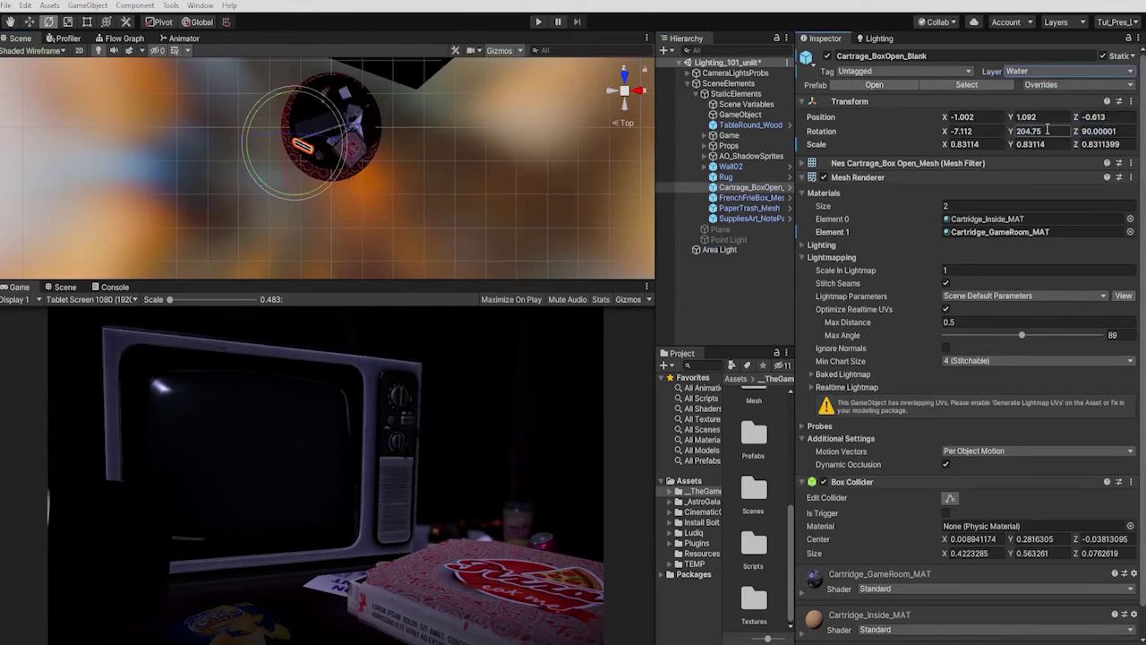
{"action": "left_click", "coordinate": [733, 251]}
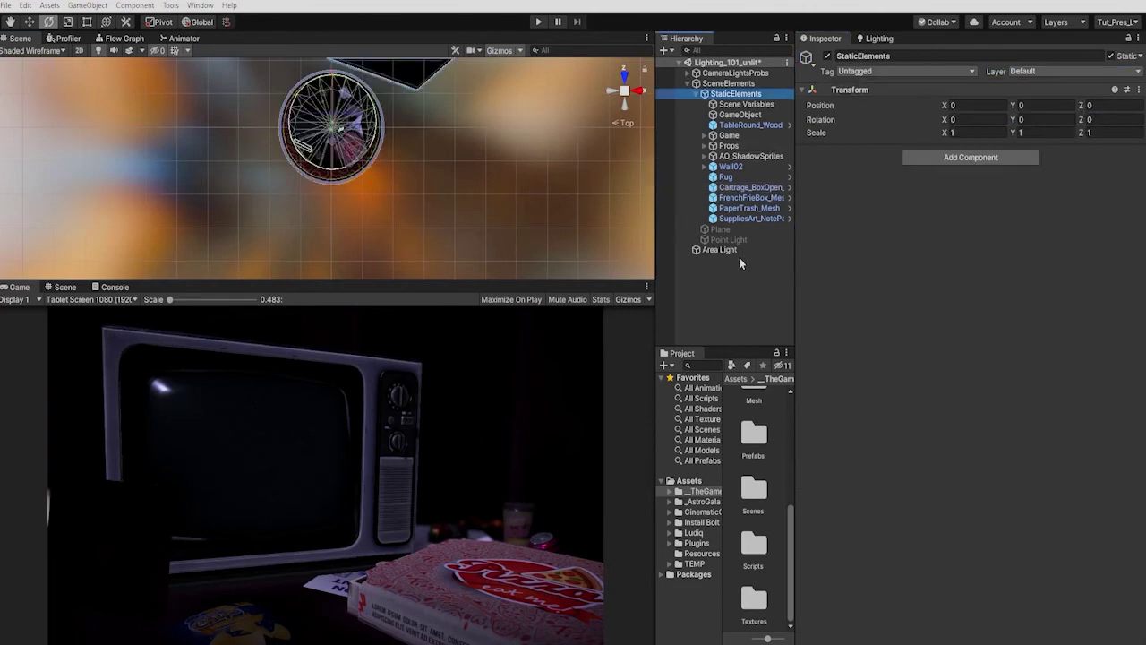
{"action": "left_click", "coordinate": [995, 408]}
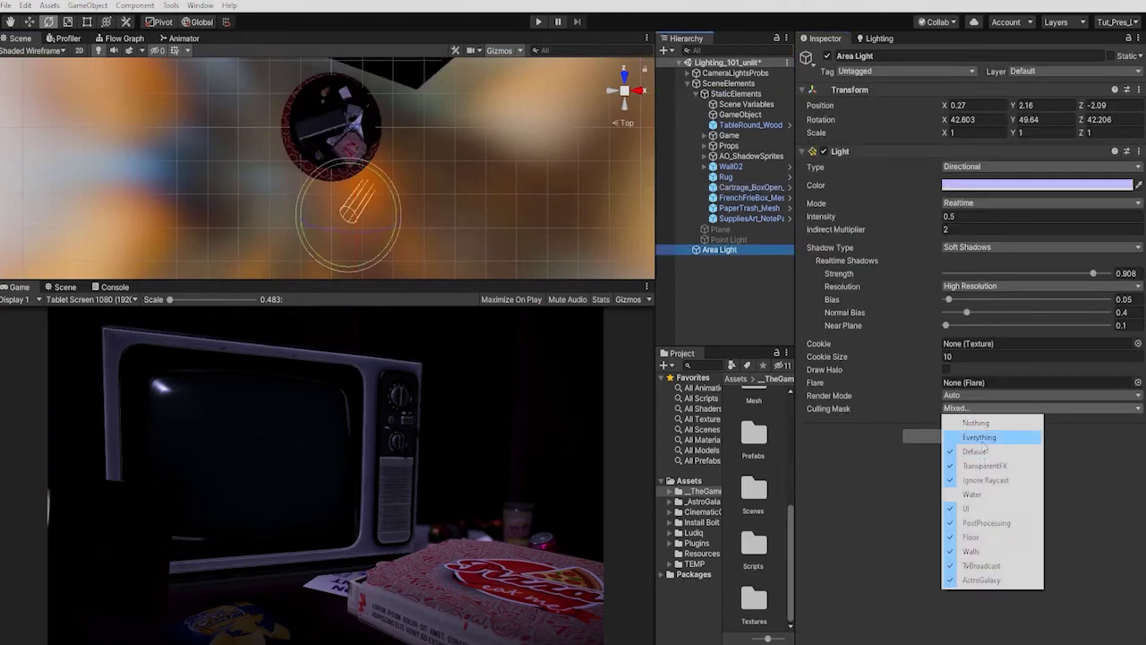
{"action": "left_click", "coordinate": [982, 437]}
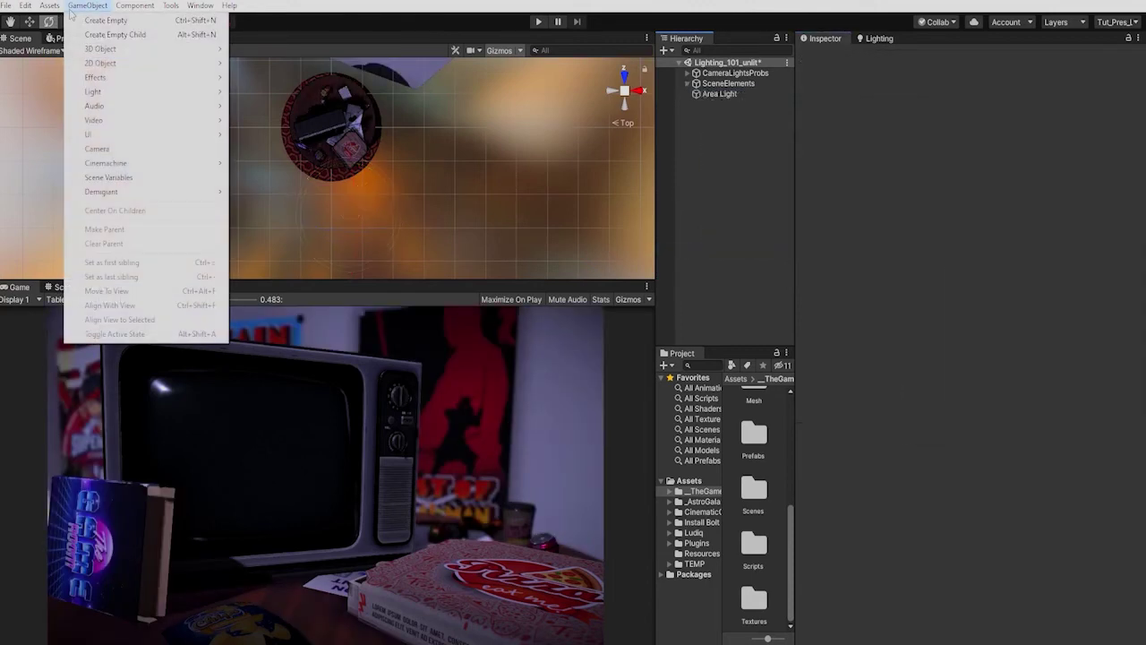
- Add a Light Probe Group and duplicate its probes shifted along X
{"action": "mouse_move", "coordinate": [60, 10]}
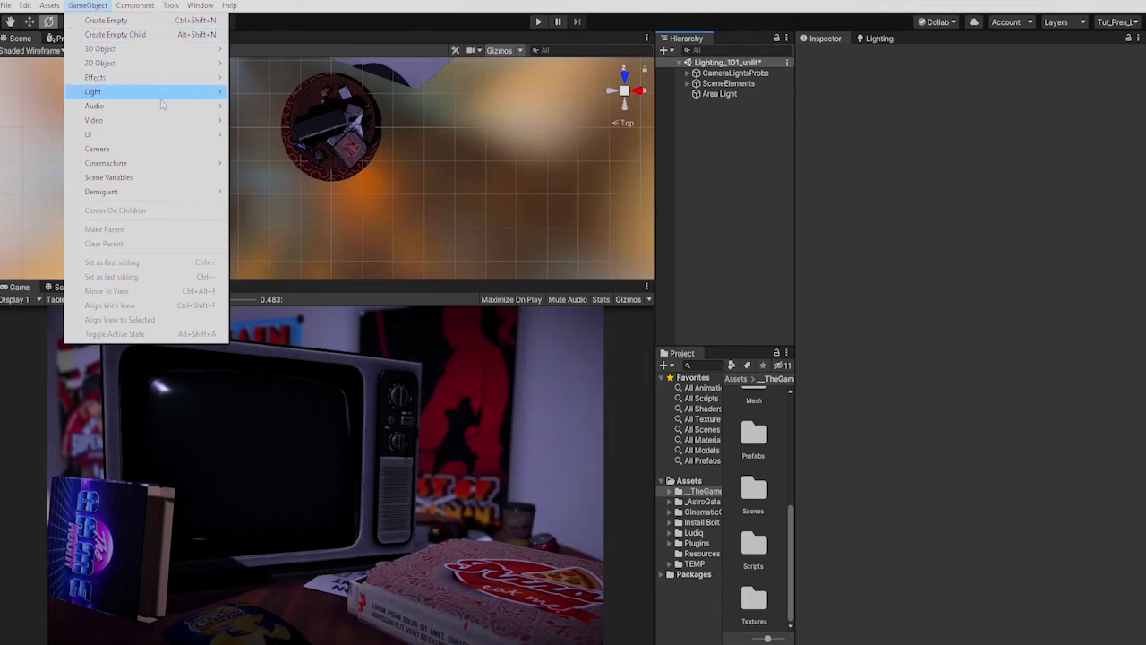
{"action": "mouse_move", "coordinate": [161, 94]}
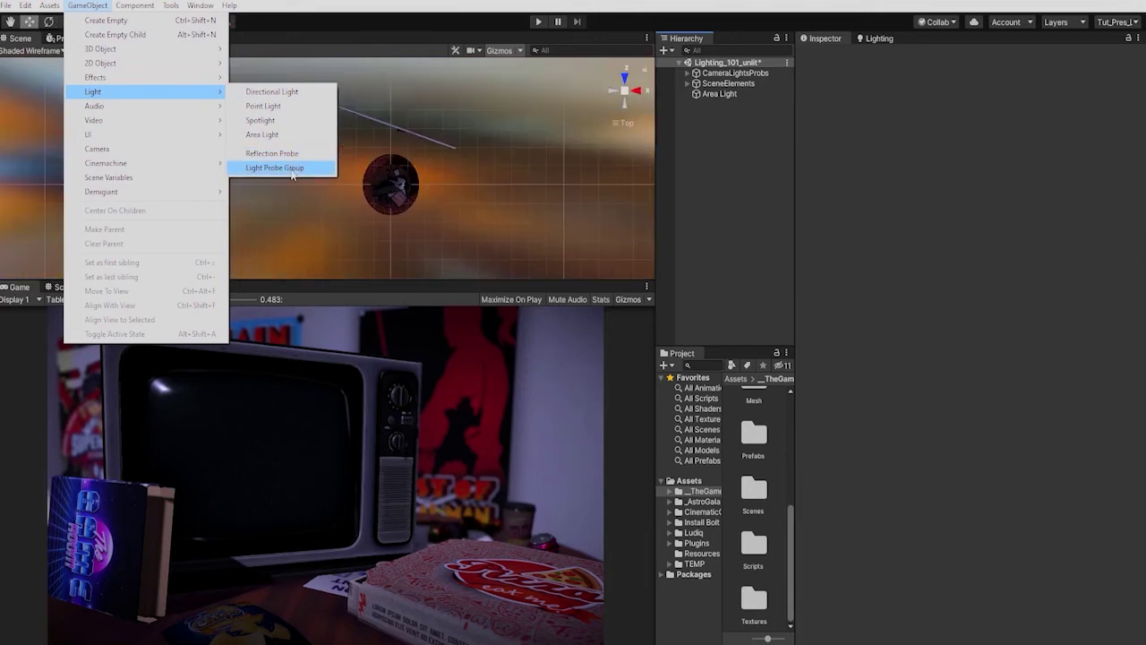
{"action": "left_click", "coordinate": [274, 167]}
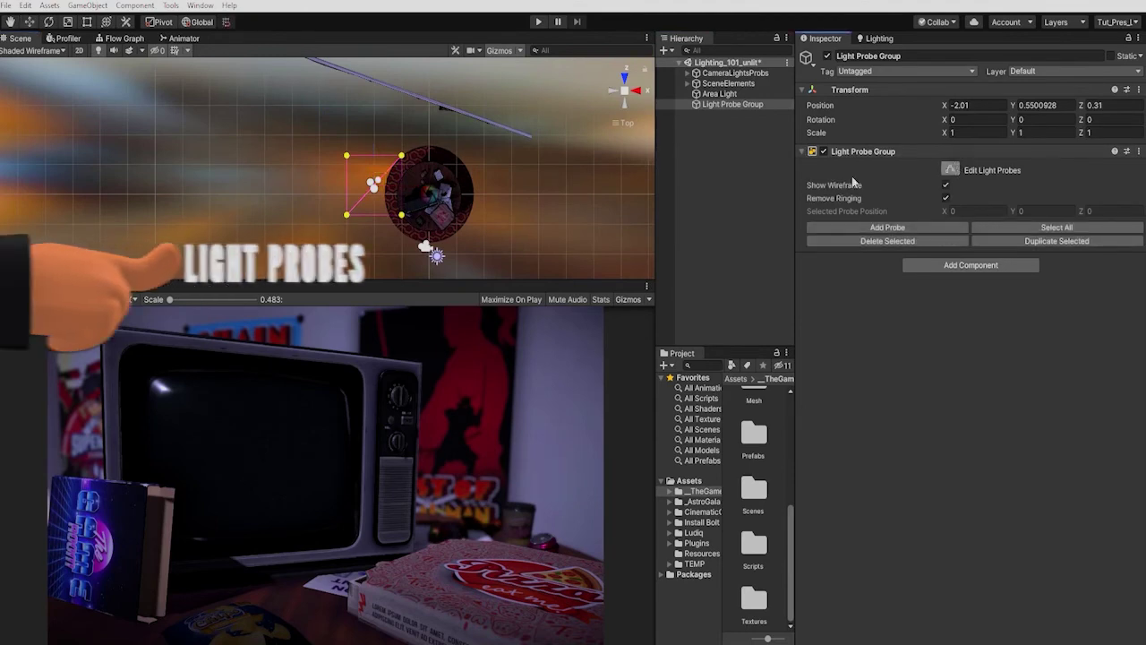
{"action": "left_click_drag", "start_coordinate": [449, 157], "coordinate": [296, 204]}
{"action": "key", "text": "ctrl+d"}
{"action": "scroll", "coordinate": [394, 152], "scroll_direction": "down", "scroll_amount": 2}
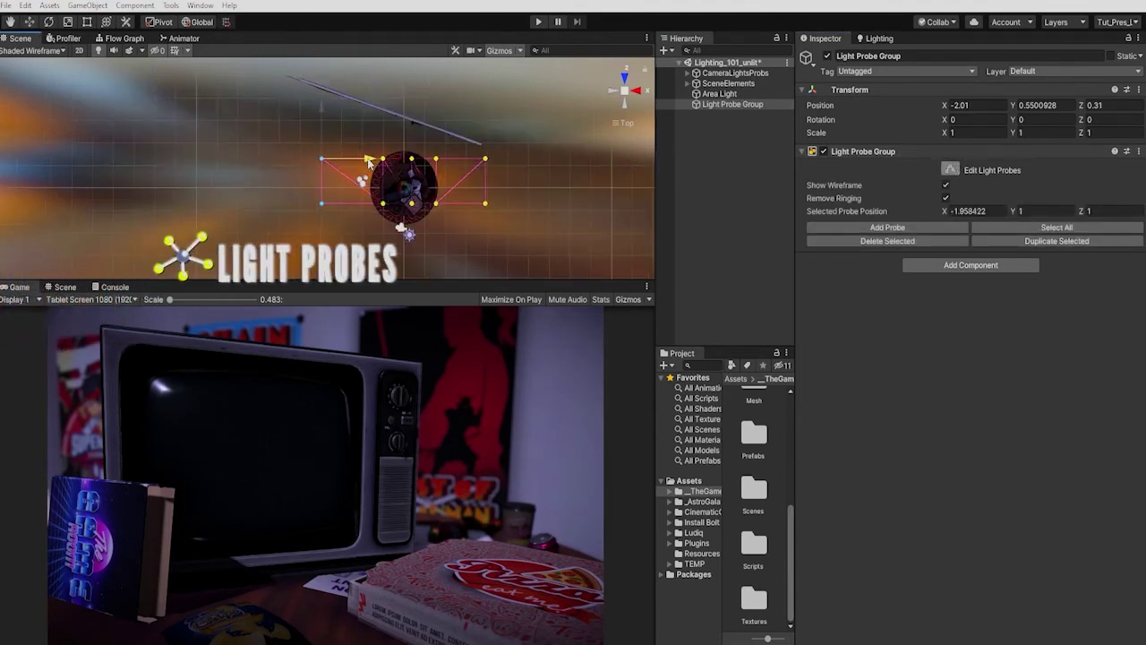
- Duplicate probe rows downward and below the table to form a layered 3D grid
{"action": "left_click_drag", "start_coordinate": [209, 224], "coordinate": [386, 193]}
{"action": "key", "text": "ctrl+d"}
{"action": "left_click_drag", "start_coordinate": [489, 161], "coordinate": [486, 13]}
{"action": "key", "text": "ctrl+d"}
{"action": "left_click", "coordinate": [637, 91]}
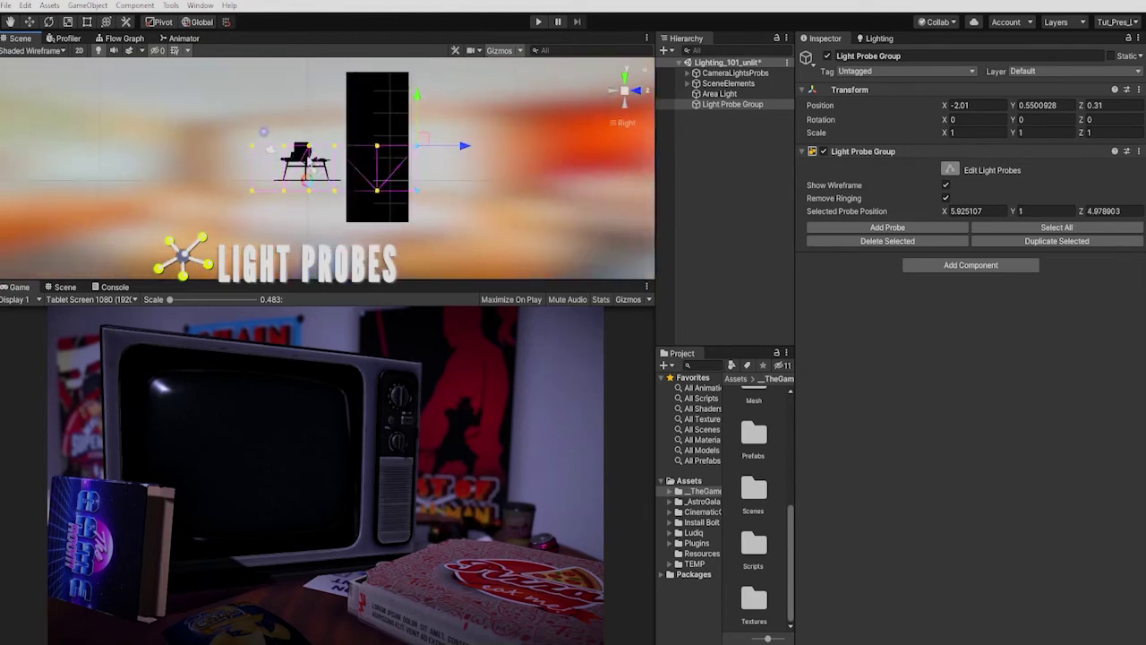
{"action": "left_click_drag", "start_coordinate": [417, 95], "coordinate": [418, 186]}
{"action": "key", "text": "ctrl+d"}
{"action": "key", "text": "ctrl+d"}
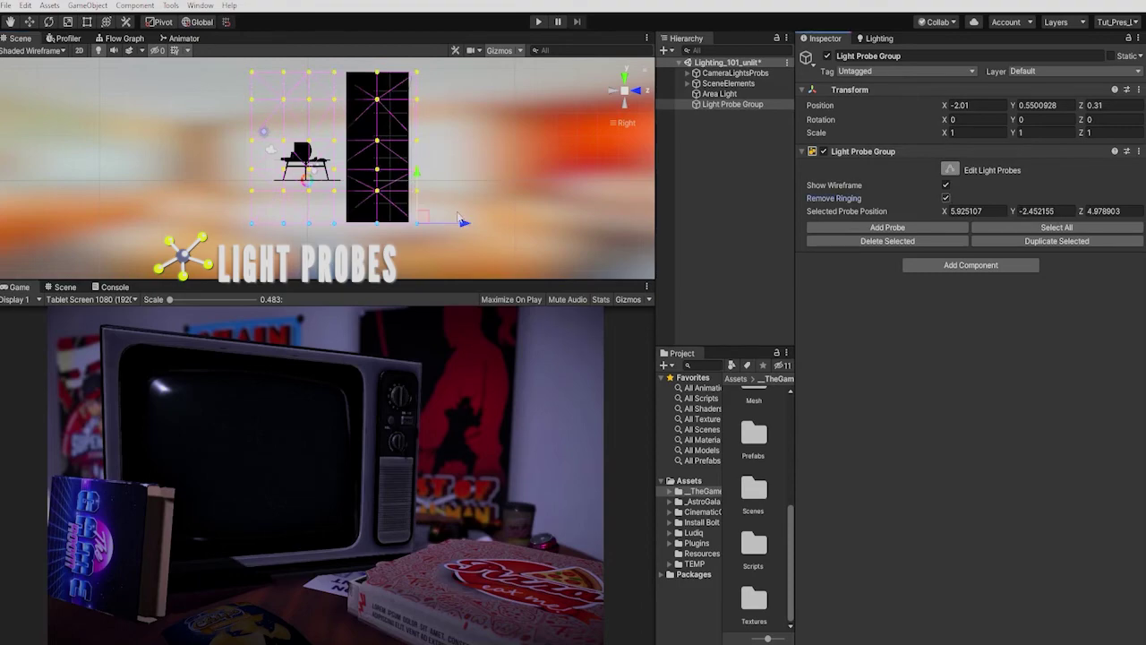
{"action": "left_click_drag", "start_coordinate": [322, 119], "coordinate": [242, 136], "text": "alt"}
{"action": "scroll", "coordinate": [421, 201], "scroll_direction": "up", "scroll_amount": 5}
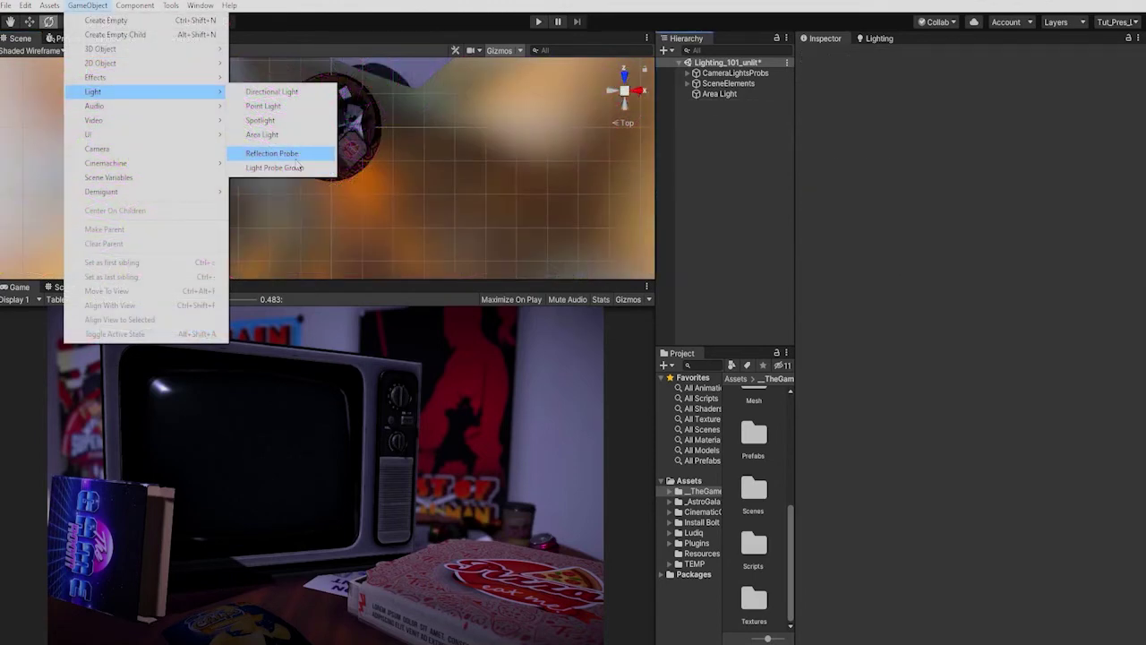
- Add a Reflection Probe and frame it in the top-down view
{"action": "left_click", "coordinate": [284, 154]}
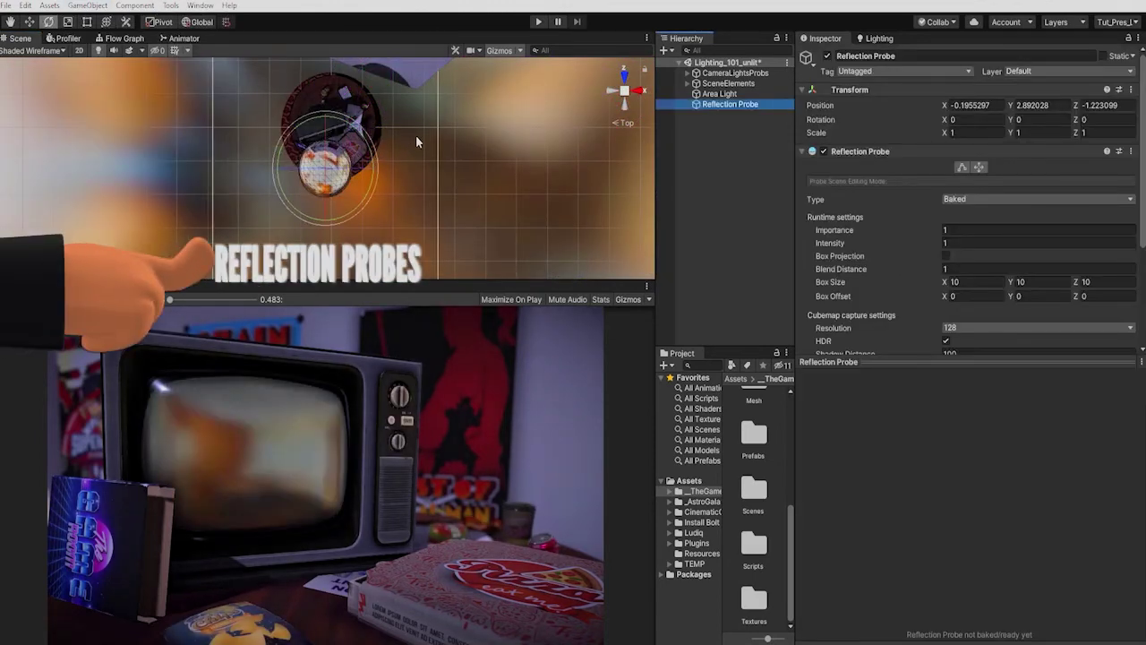
{"action": "left_click", "coordinate": [642, 91]}
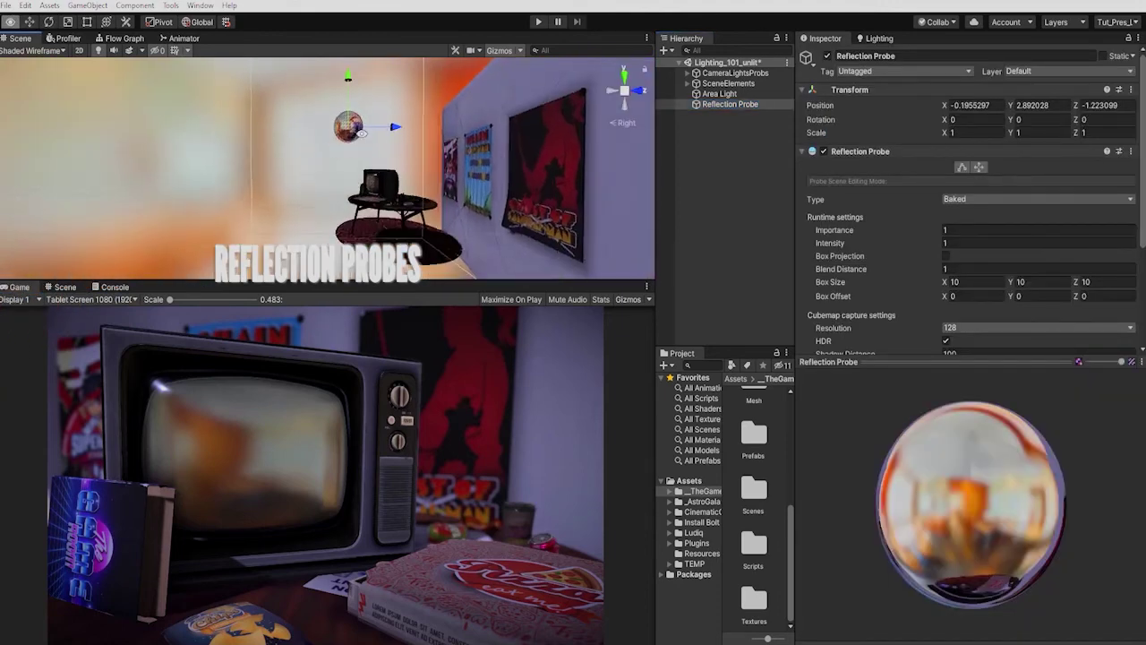
{"action": "left_click", "coordinate": [624, 76]}
{"action": "key", "text": "f"}
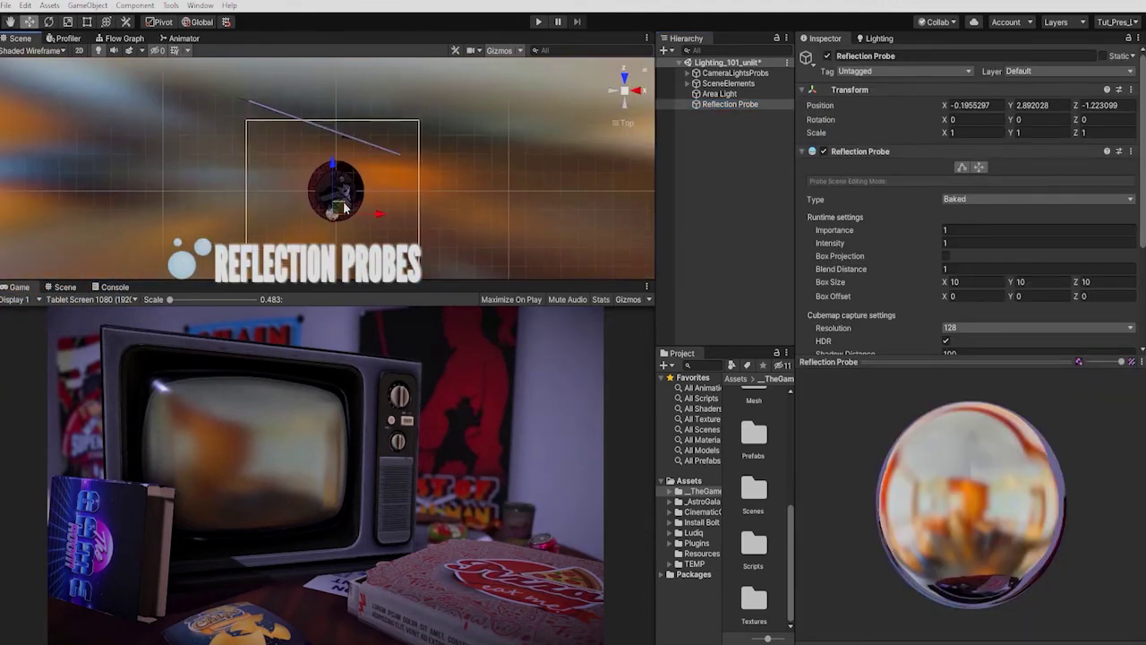
- Position the reflection probe over the table and drag its box bounds to fit the room
{"action": "left_click_drag", "start_coordinate": [336, 170], "coordinate": [381, 109]}
{"action": "left_click_drag", "start_coordinate": [372, 241], "coordinate": [371, 179]}
{"action": "middle_click_drag", "start_coordinate": [371, 179], "coordinate": [386, 258]}
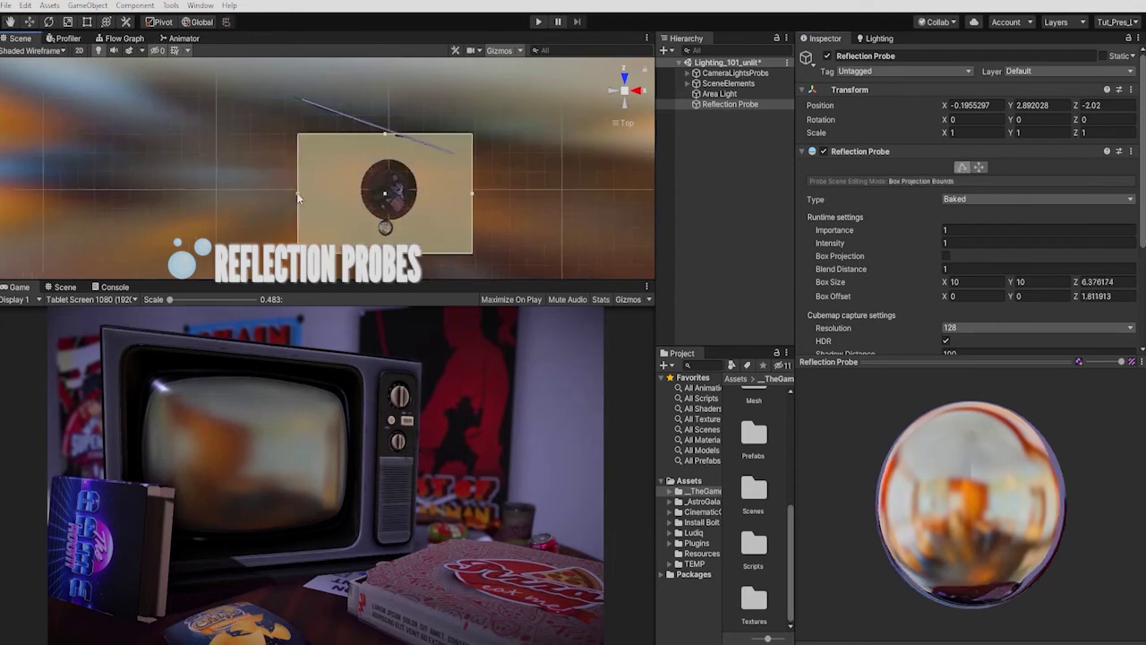
{"action": "left_click_drag", "start_coordinate": [299, 194], "coordinate": [268, 195]}
{"action": "left_click_drag", "start_coordinate": [370, 133], "coordinate": [368, 86]}
{"action": "left_click_drag", "start_coordinate": [474, 172], "coordinate": [460, 172]}
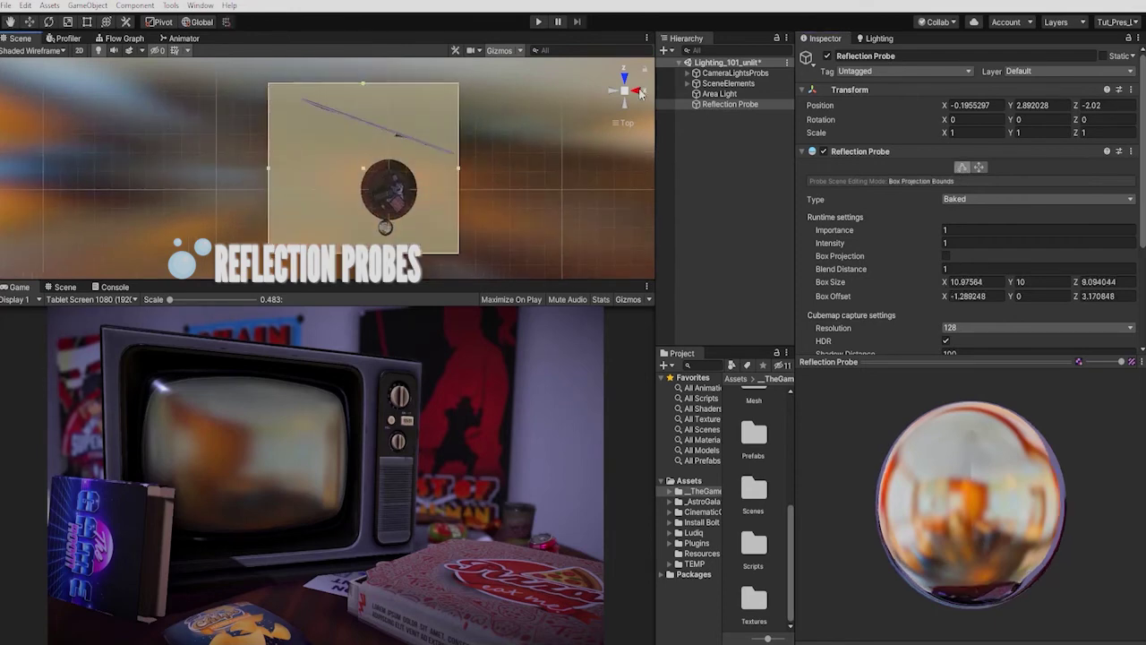
{"action": "left_click", "coordinate": [637, 90]}
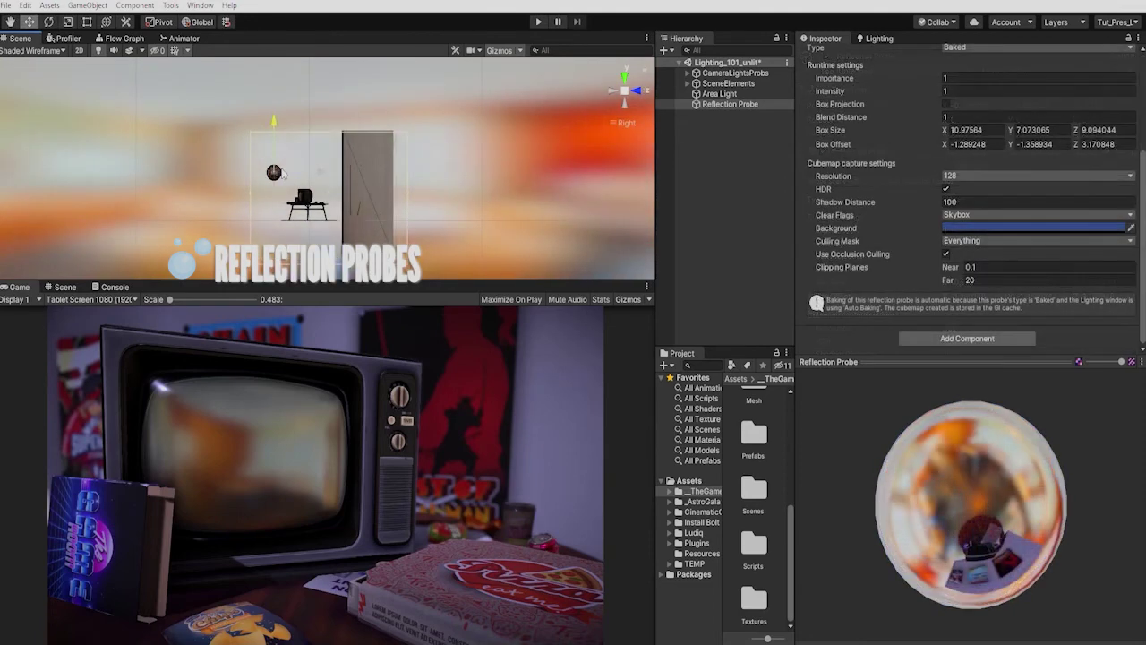
{"action": "left_click_drag", "start_coordinate": [302, 167], "coordinate": [275, 166]}
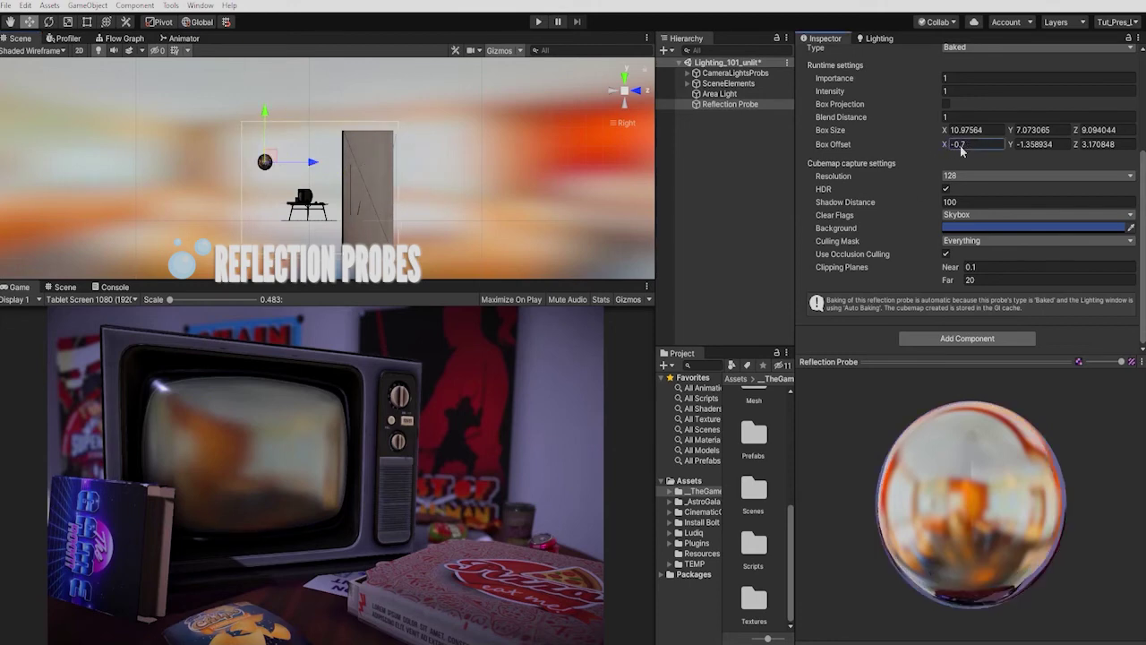
- Set the probe's Box Offset to -1.22, -1.358934, 1.06
{"action": "key", "text": "Return"}
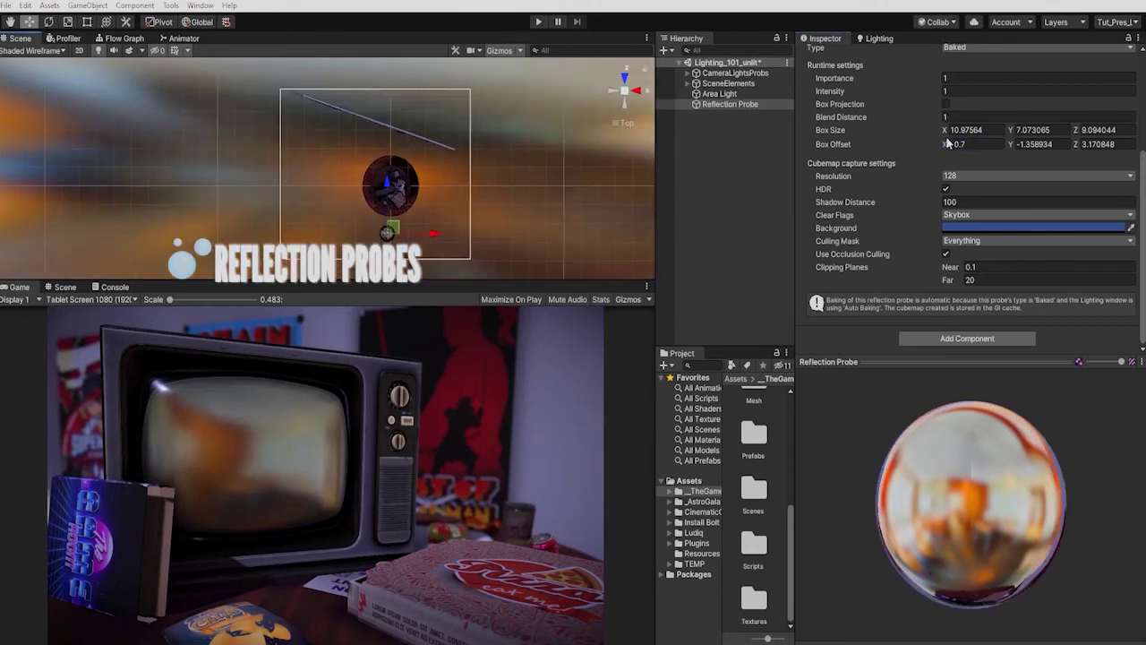
{"action": "left_click", "coordinate": [949, 143]}
{"action": "type", "text": "-1.22"}
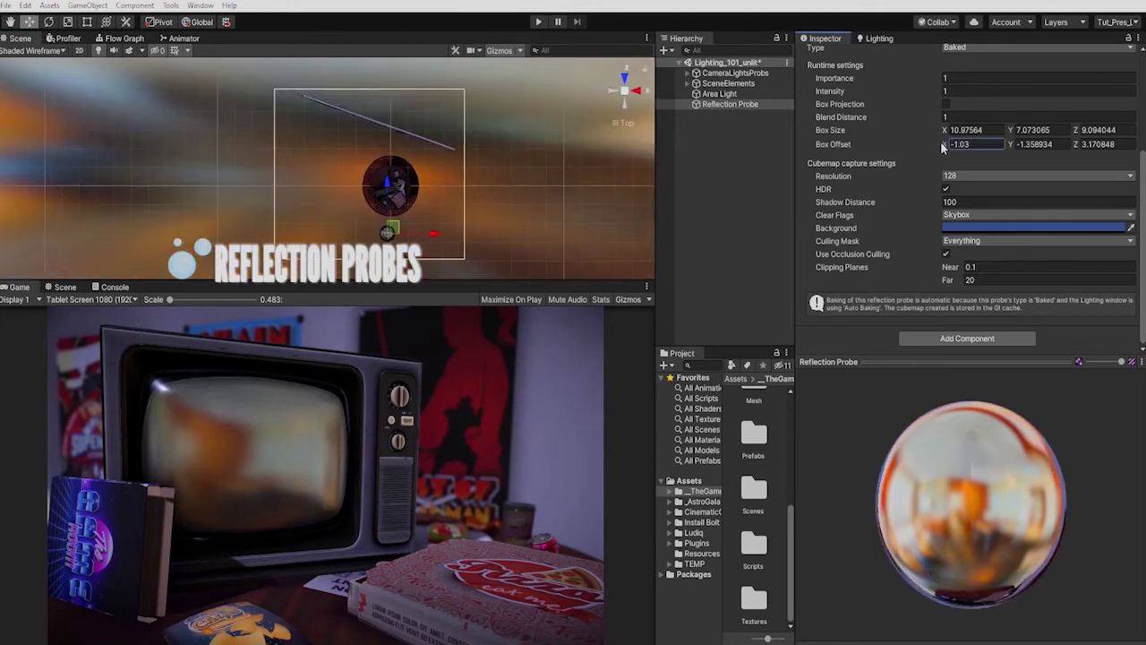
{"action": "left_click", "coordinate": [1092, 144]}
{"action": "type", "text": "1.21"}
{"action": "key", "text": "BackSpace"}
{"action": "key", "text": "BackSpace"}
{"action": "key", "text": "BackSpace"}
{"action": "key", "text": "BackSpace"}
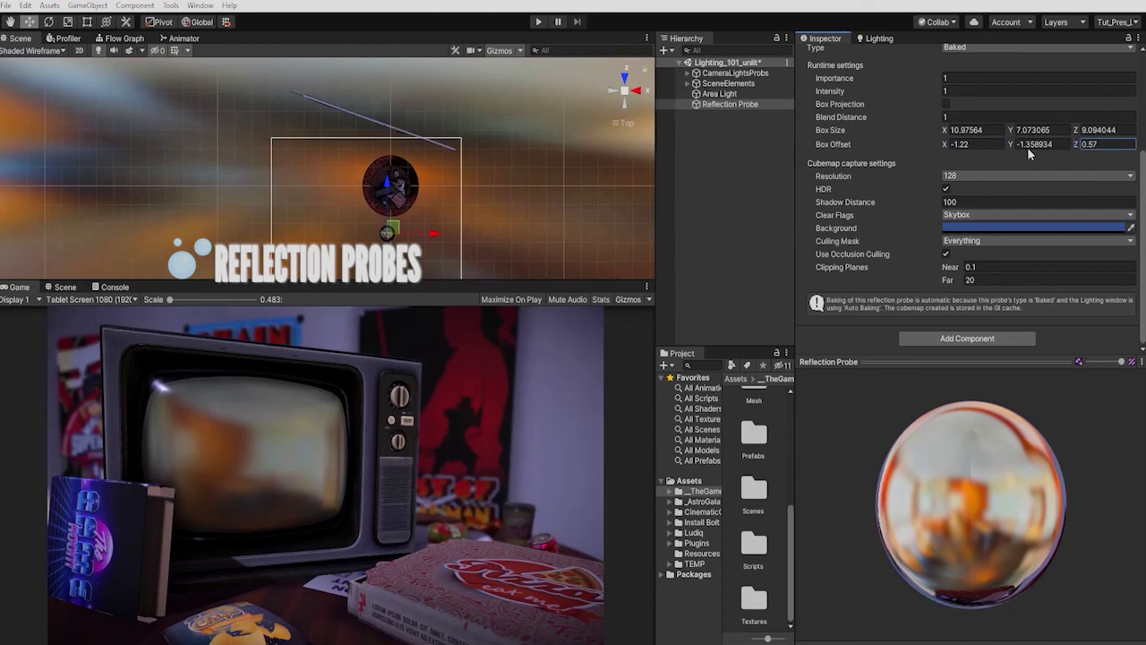
{"action": "type", "text": "0.75"}
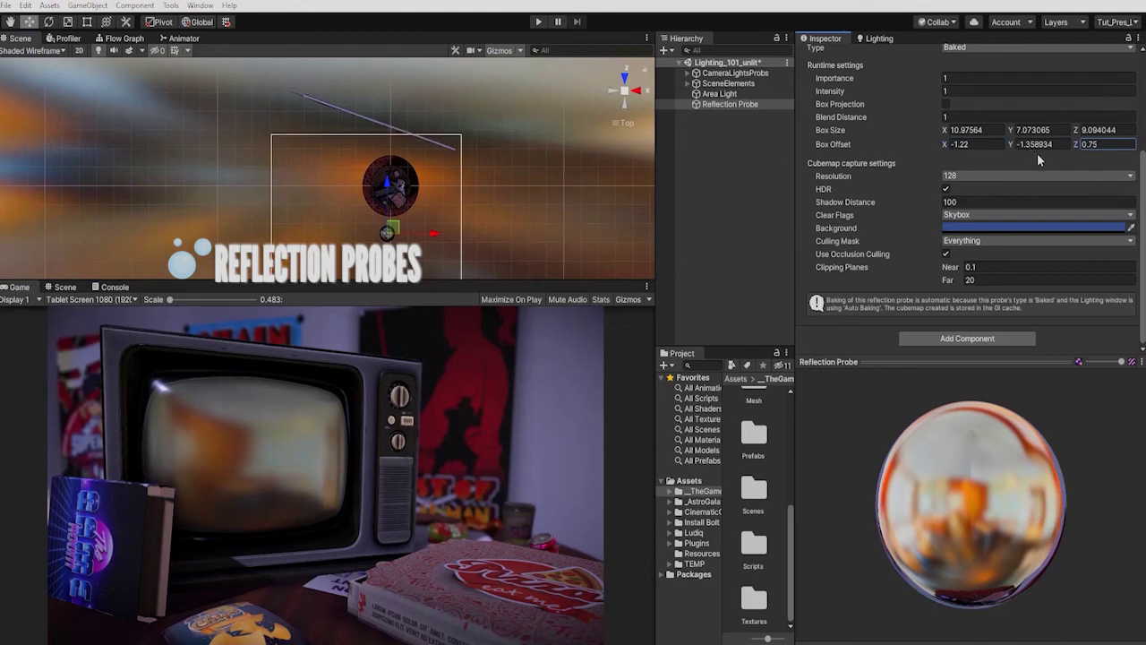
{"action": "left_click_drag", "start_coordinate": [1074, 144], "coordinate": [1081, 148]}
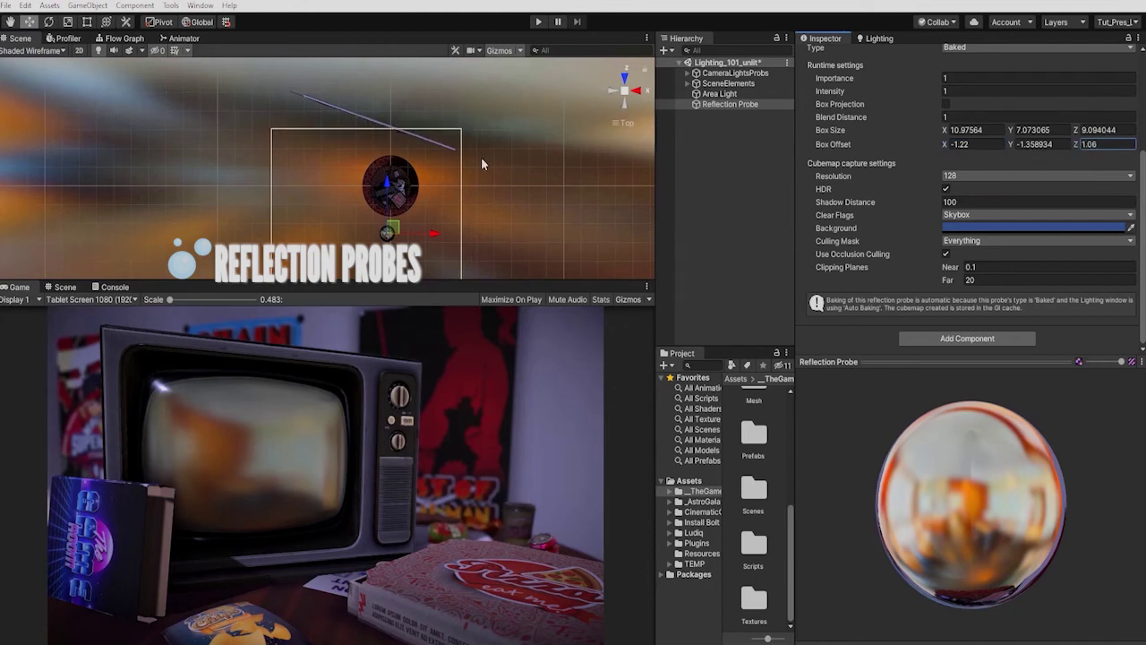
{"action": "left_click_drag", "start_coordinate": [397, 185], "coordinate": [397, 134]}
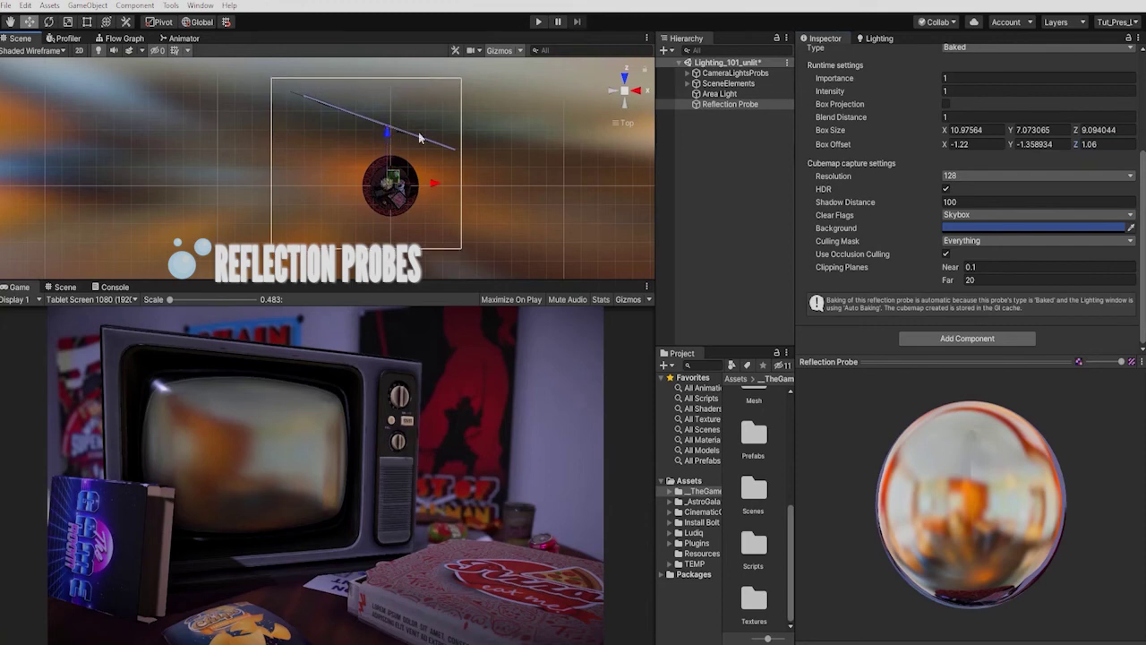
{"action": "left_click", "coordinate": [970, 174]}
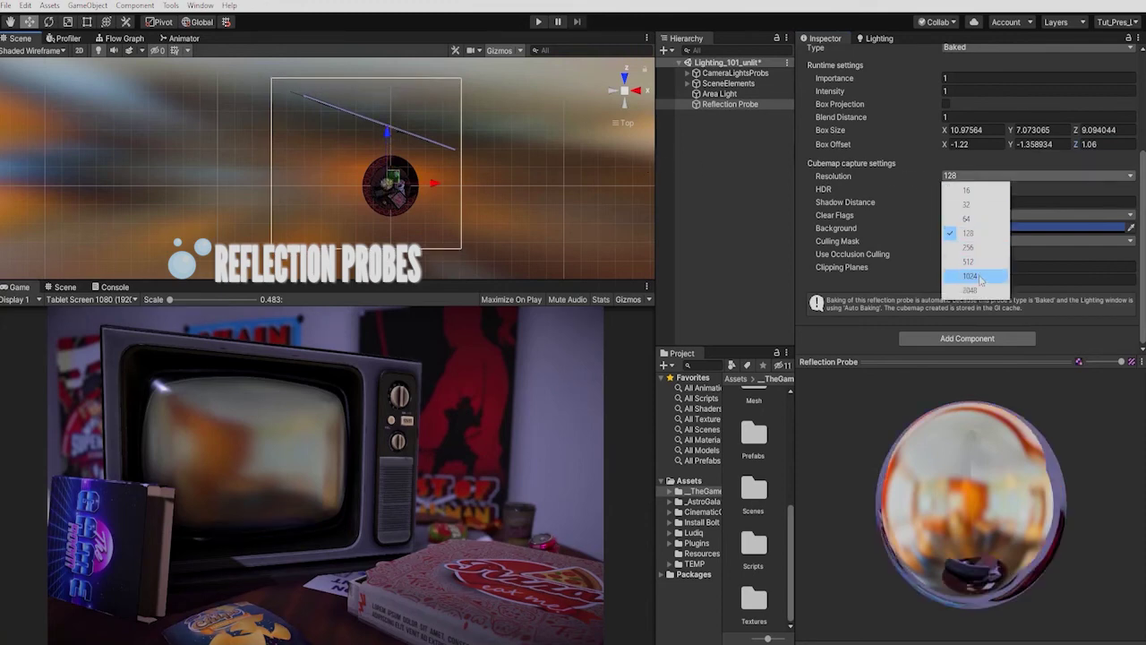
- Try cubemap resolutions 32 and 16, settle on 1024, and set Shadow Distance to 20
{"action": "left_click", "coordinate": [982, 280]}
{"action": "left_click", "coordinate": [981, 179]}
{"action": "left_click", "coordinate": [976, 204]}
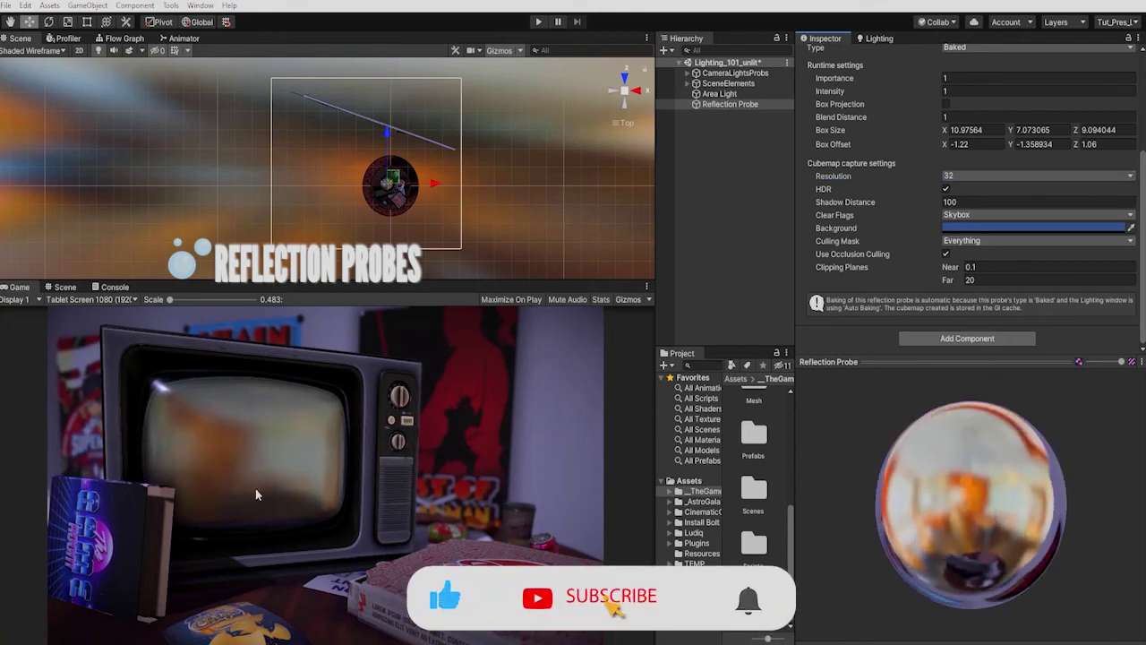
{"action": "left_click", "coordinate": [985, 176]}
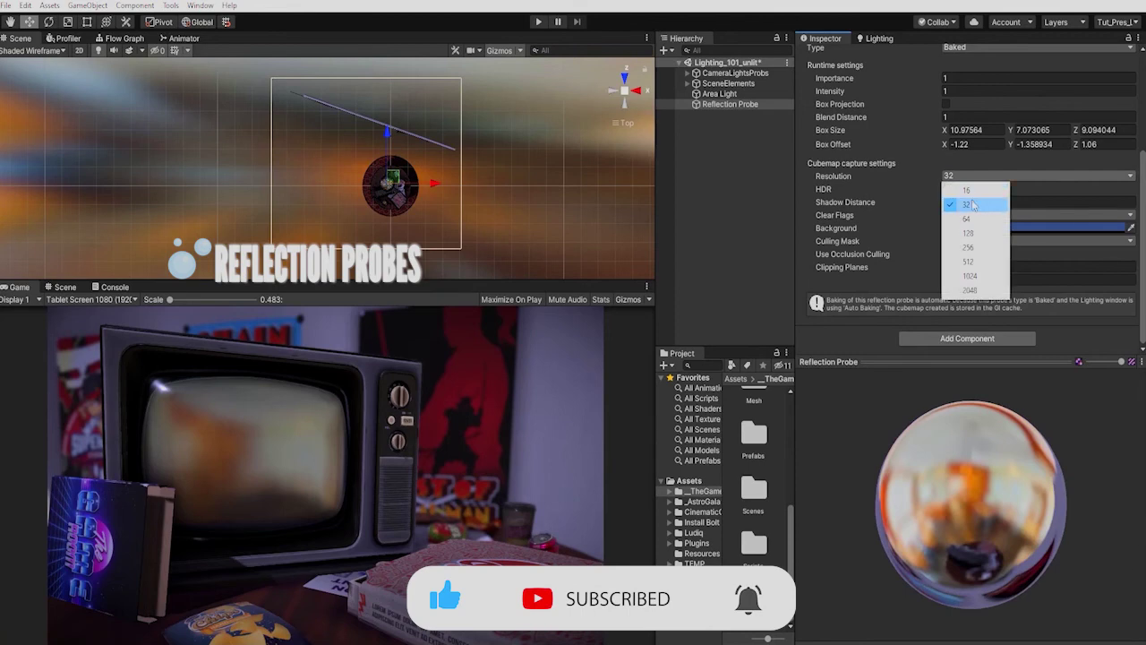
{"action": "left_click", "coordinate": [981, 189]}
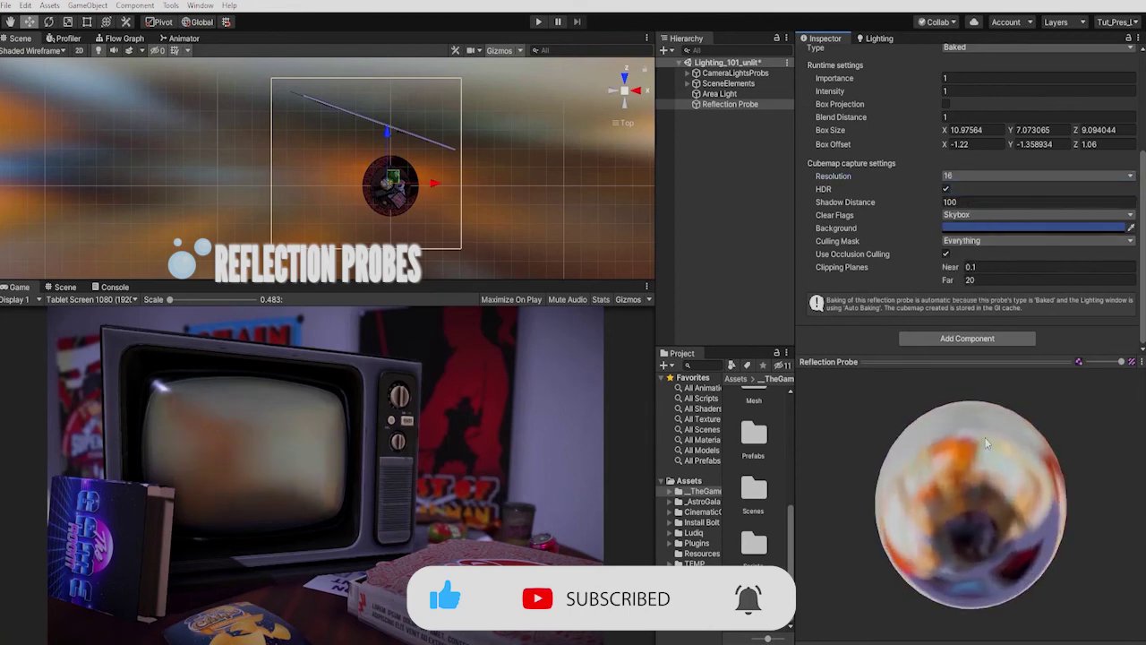
{"action": "left_click", "coordinate": [976, 177]}
{"action": "left_click", "coordinate": [970, 275]}
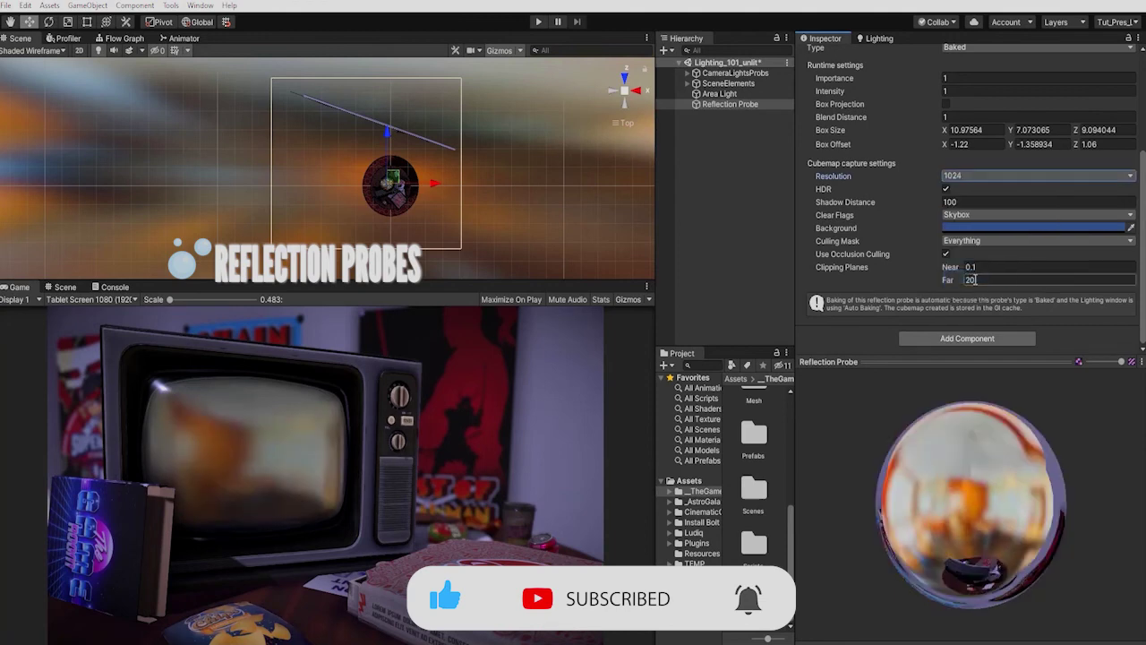
{"action": "left_click_drag", "start_coordinate": [989, 517], "coordinate": [977, 478]}
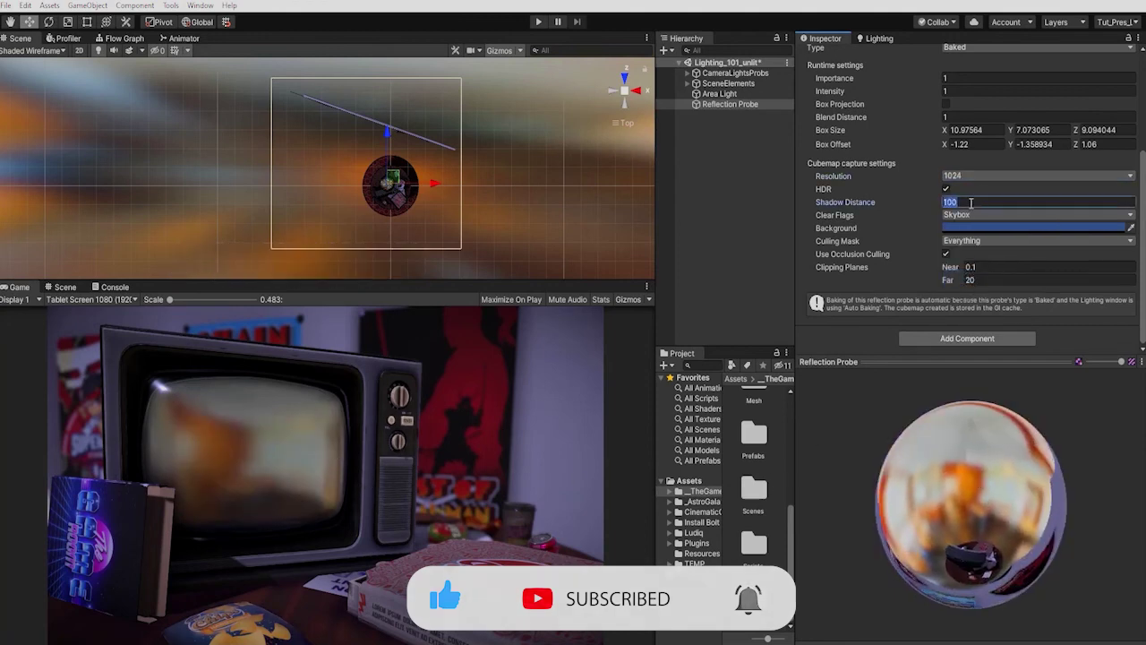
{"action": "type", "text": "20"}
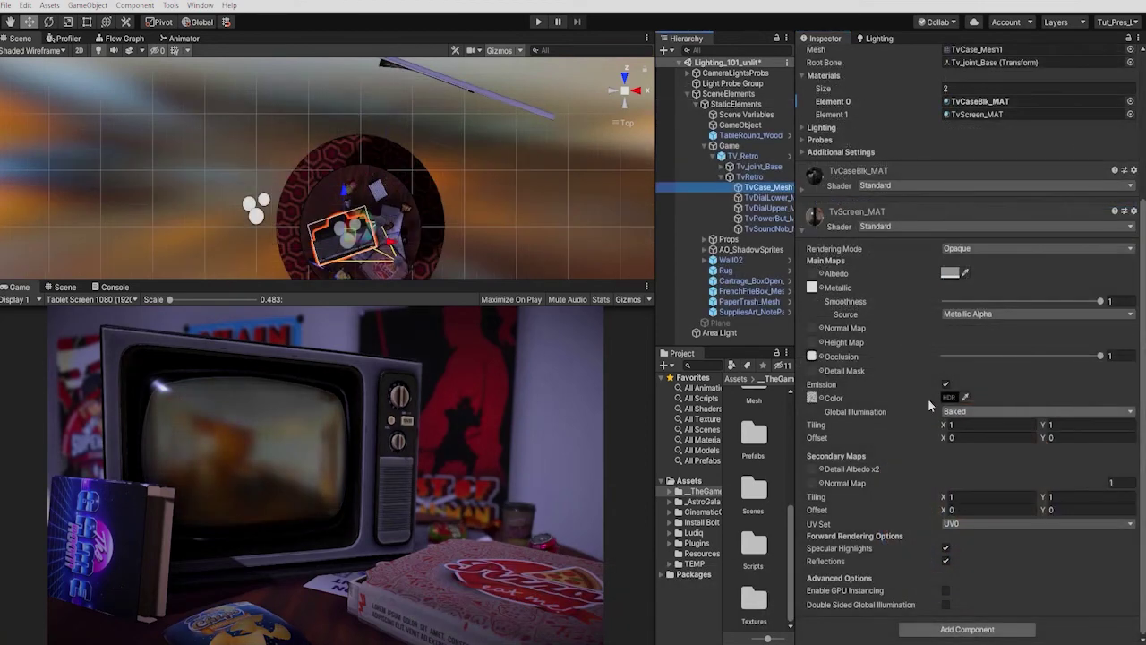
- Set TvScreen_MAT's emission colour to saturated bright red at HDR intensity 6.4169
{"action": "left_click", "coordinate": [947, 397]}
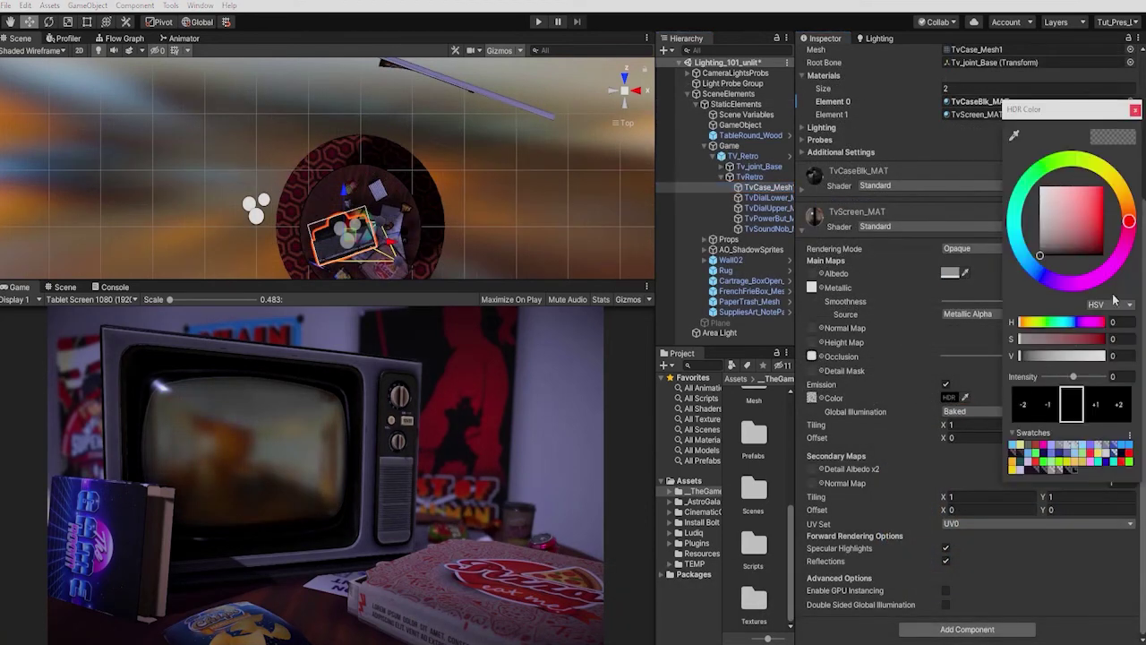
{"action": "left_click_drag", "start_coordinate": [1091, 218], "coordinate": [1105, 184]}
{"action": "left_click", "coordinate": [1094, 404]}
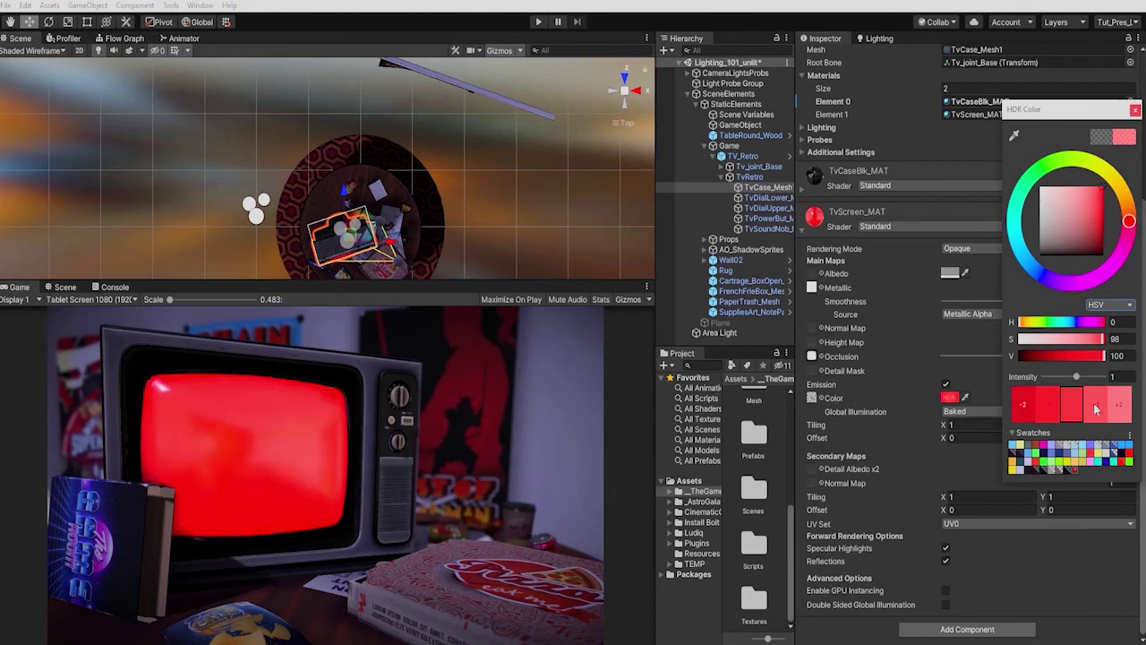
{"action": "left_click", "coordinate": [1103, 409]}
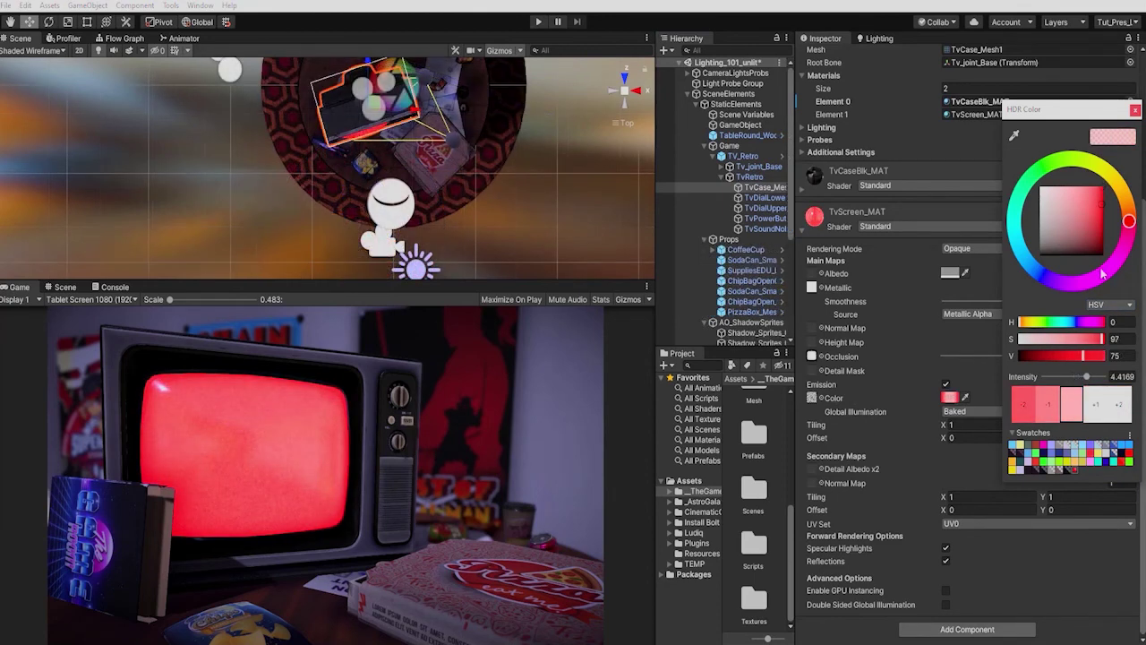
{"action": "left_click", "coordinate": [1102, 206]}
{"action": "left_click_drag", "start_coordinate": [1101, 206], "coordinate": [1105, 164]}
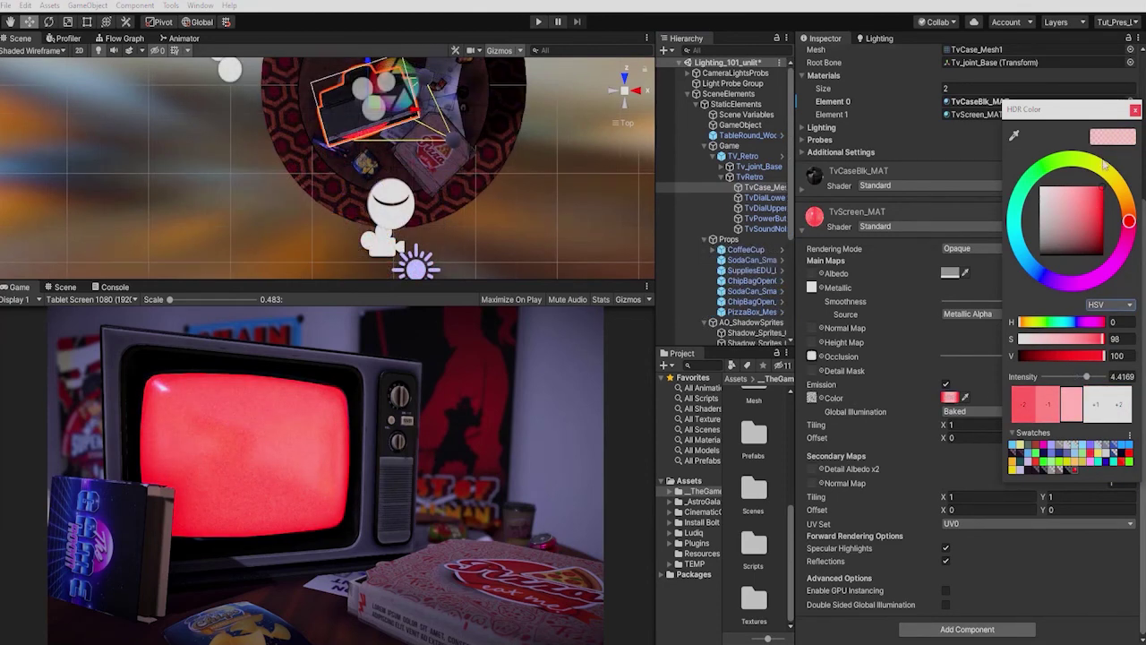
{"action": "left_click", "coordinate": [1092, 407]}
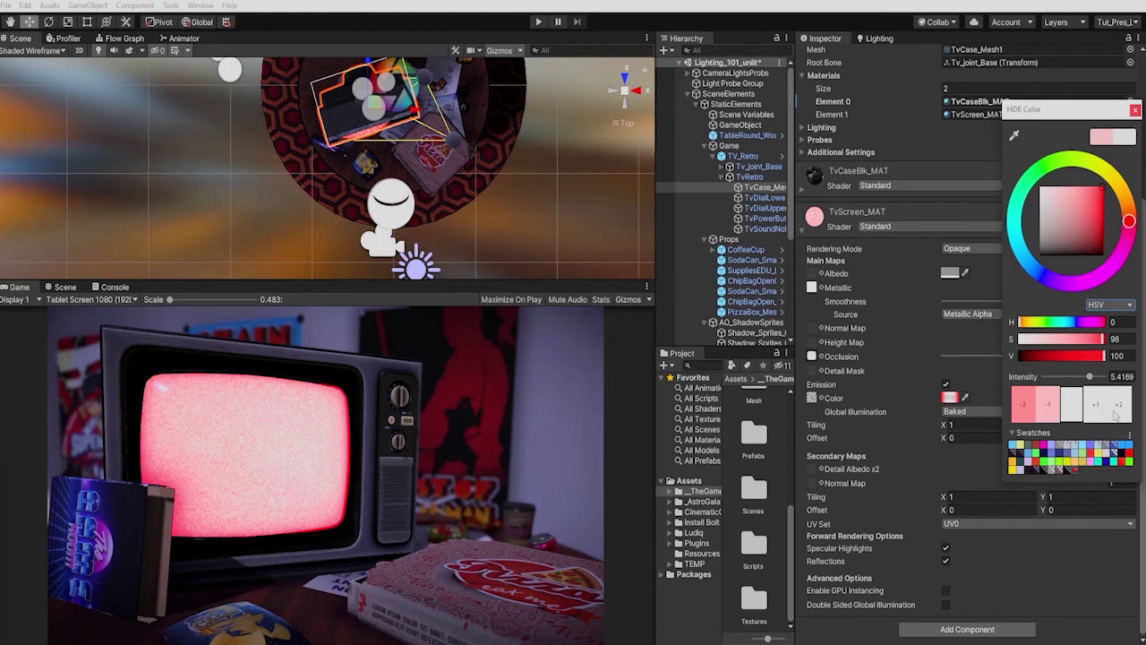
{"action": "left_click", "coordinate": [1105, 413]}
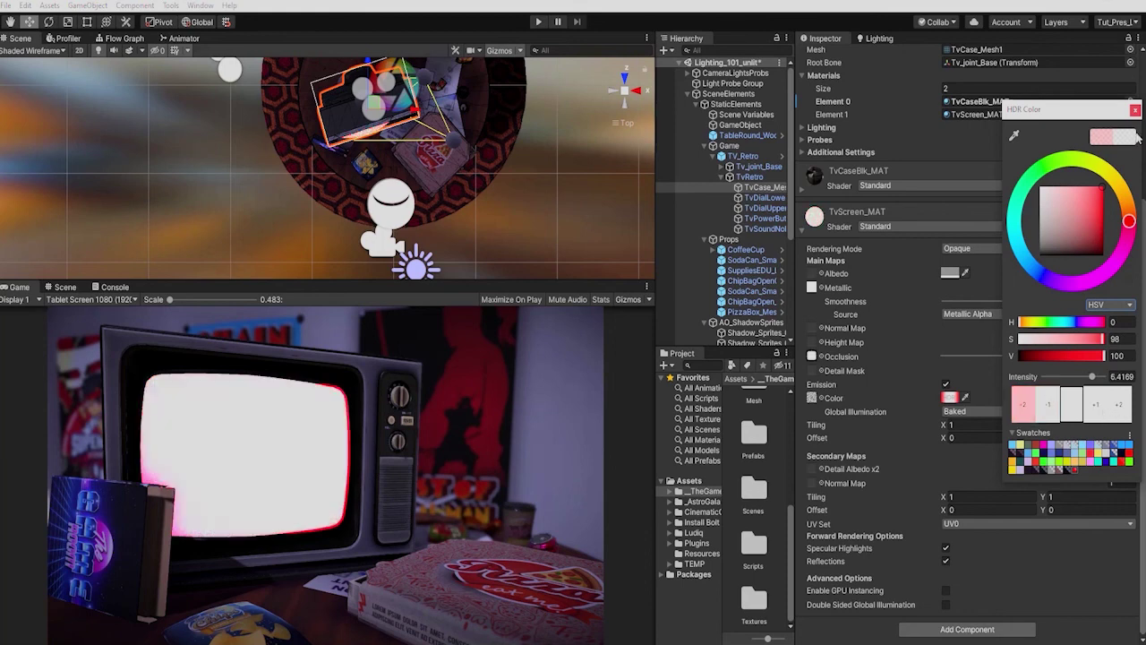